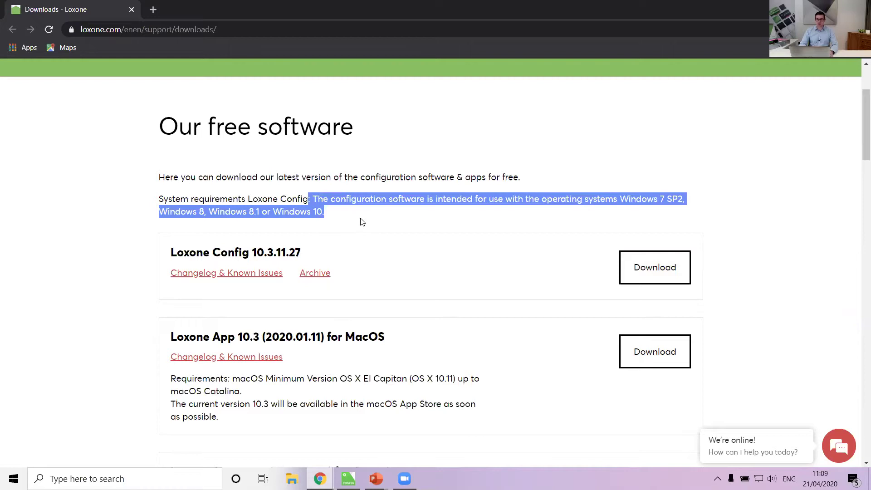
Glance at the PowerPoint slide, then return to the Loxone Public Beta page in Chrome.
click(639, 205)
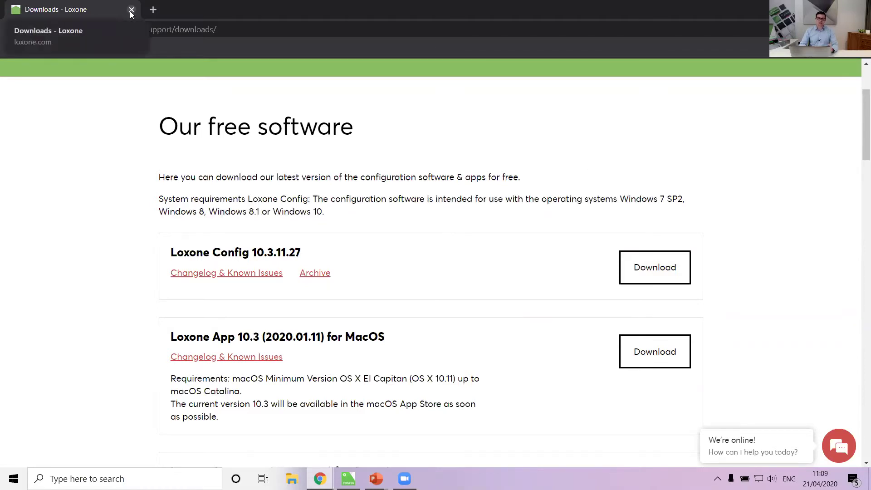
key(alt+Tab)
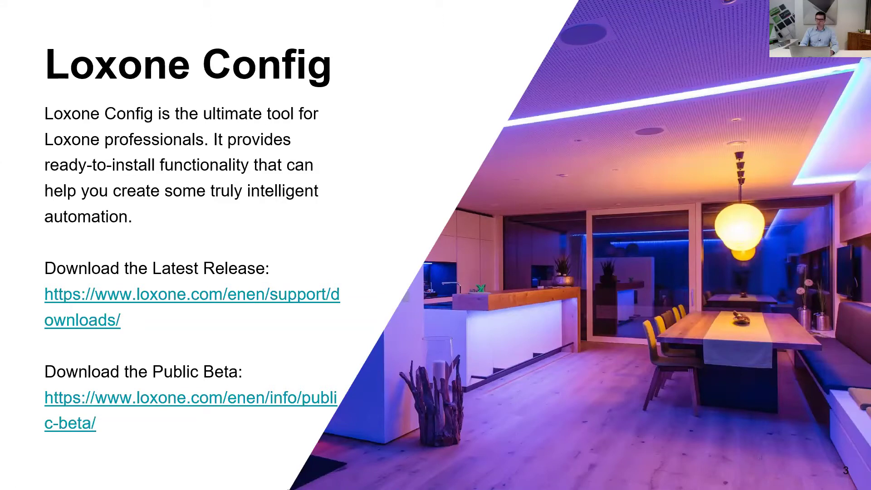
key(alt+Tab)
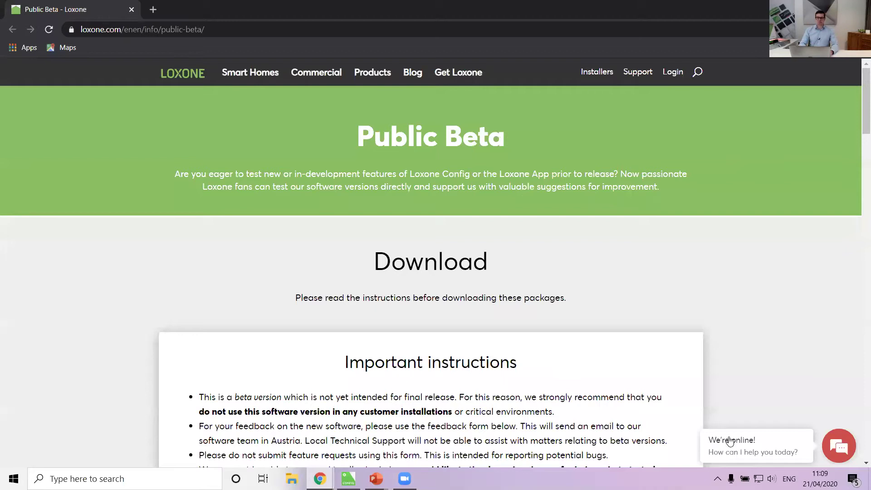
Read through the Public Beta warnings and 10.5 beta feature lists, then close Chrome.
scroll(402, 246, down, 6)
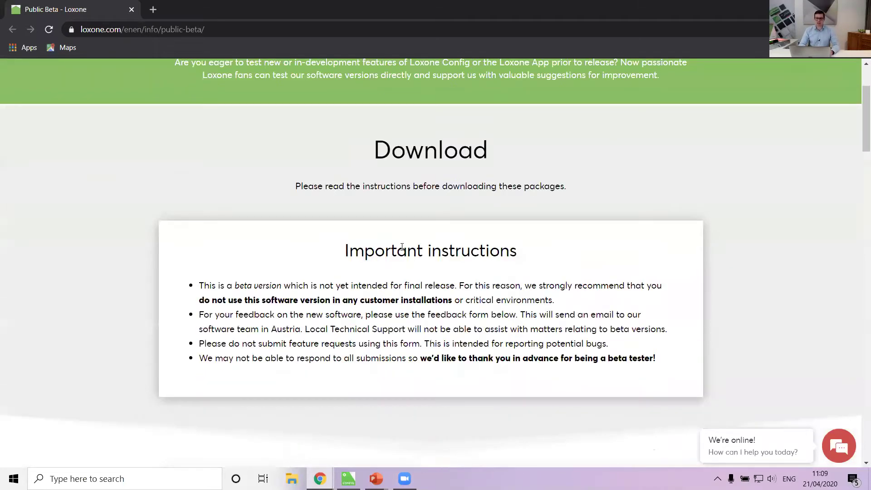
scroll(402, 246, down, 4)
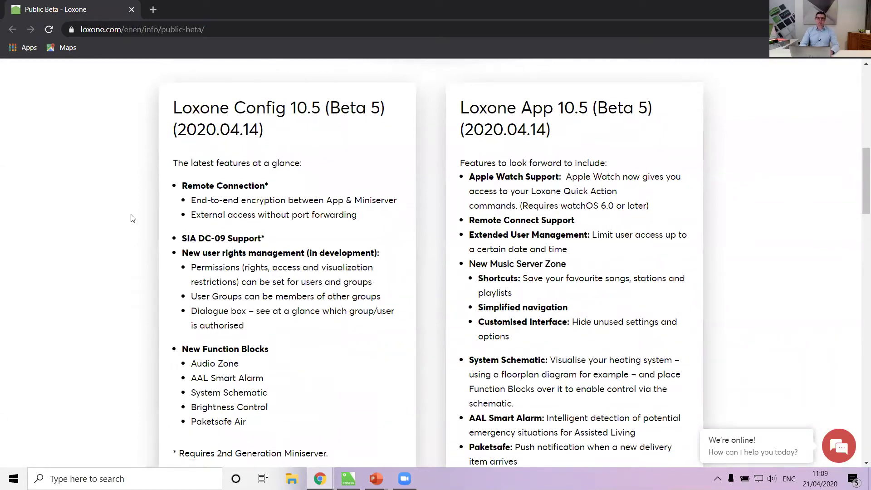
scroll(132, 218, up, 12)
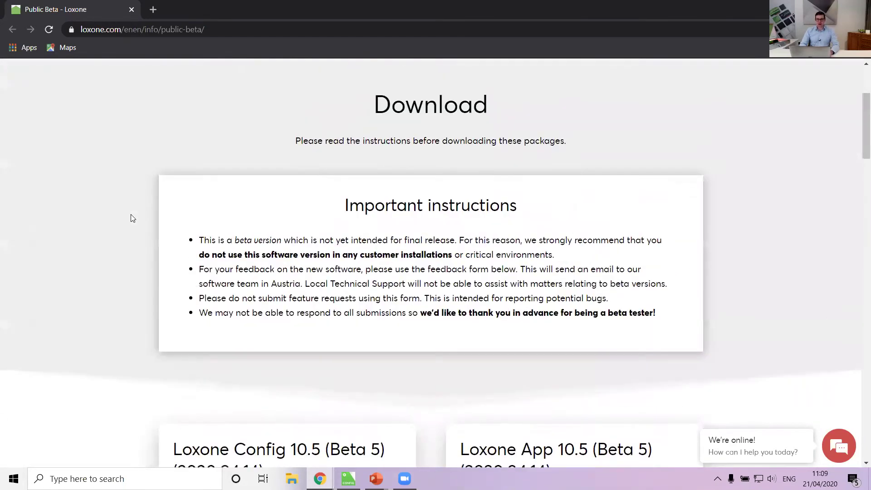
scroll(130, 217, down, 1)
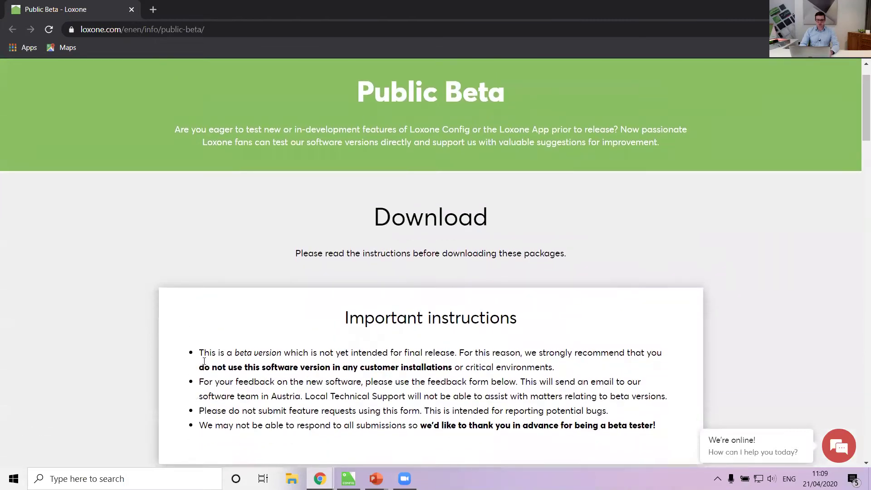
drag(200, 367, 453, 368)
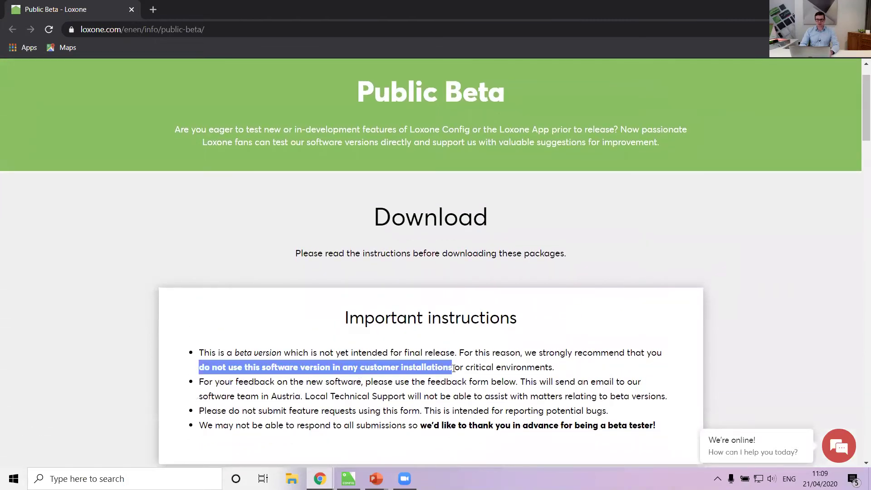
click(323, 366)
scroll(324, 367, down, 8)
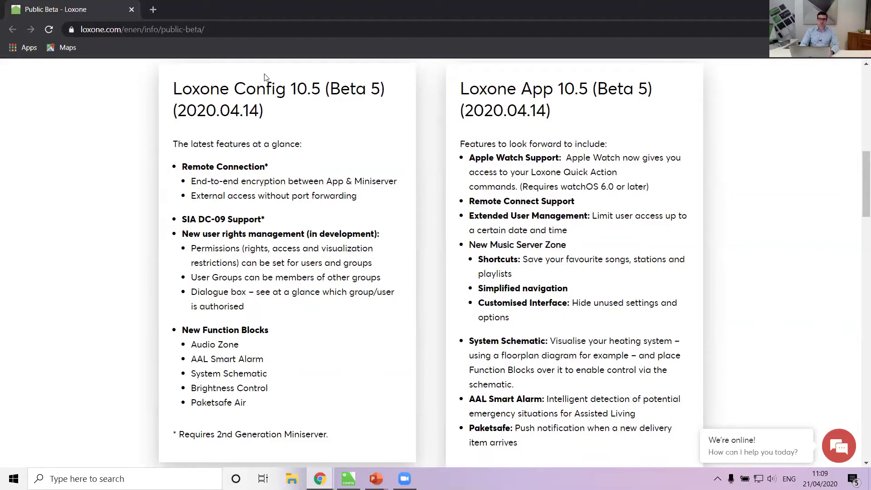
click(131, 9)
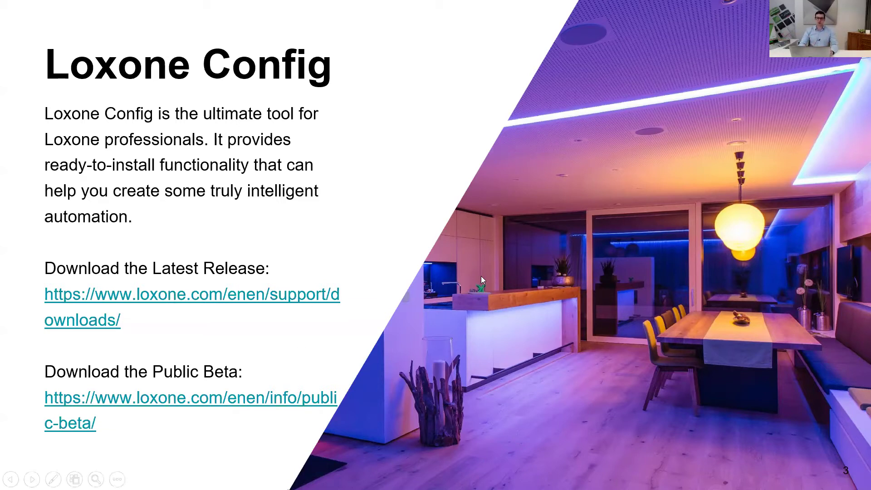
End the PowerPoint slideshow and bring Loxone Config's My Projects page to the front.
key(Right)
key(Left)
key(Escape)
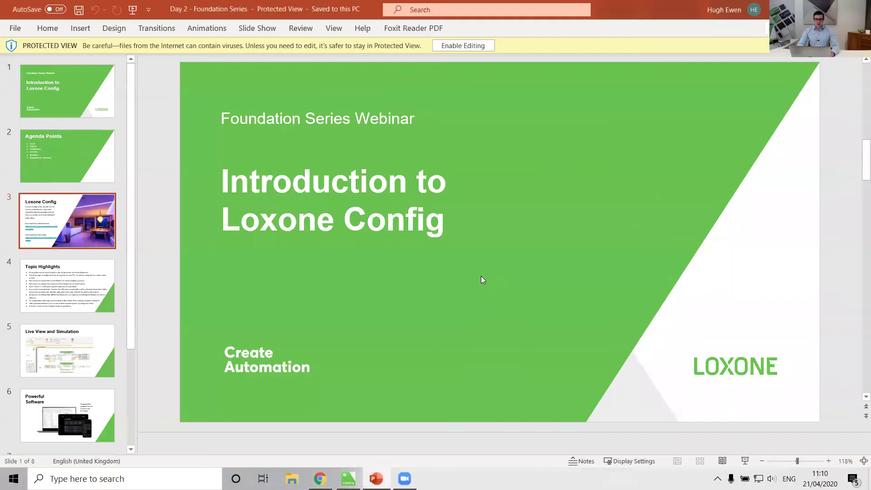
click(348, 479)
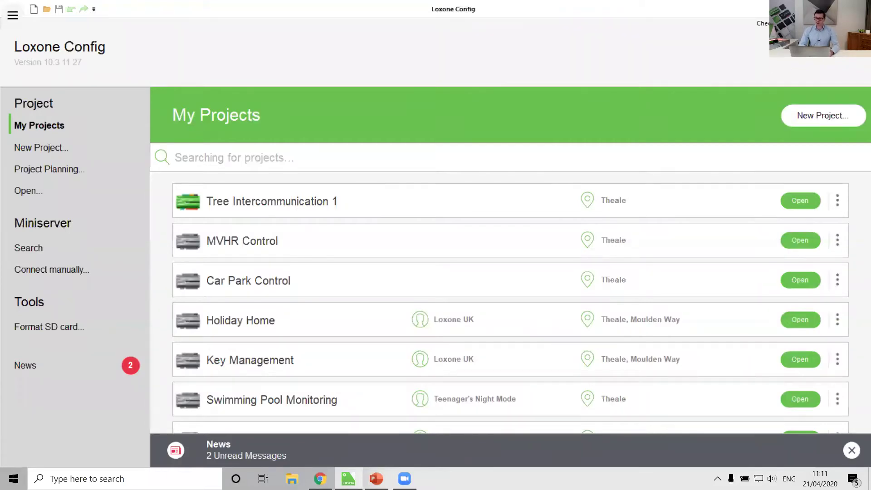
click(775, 23)
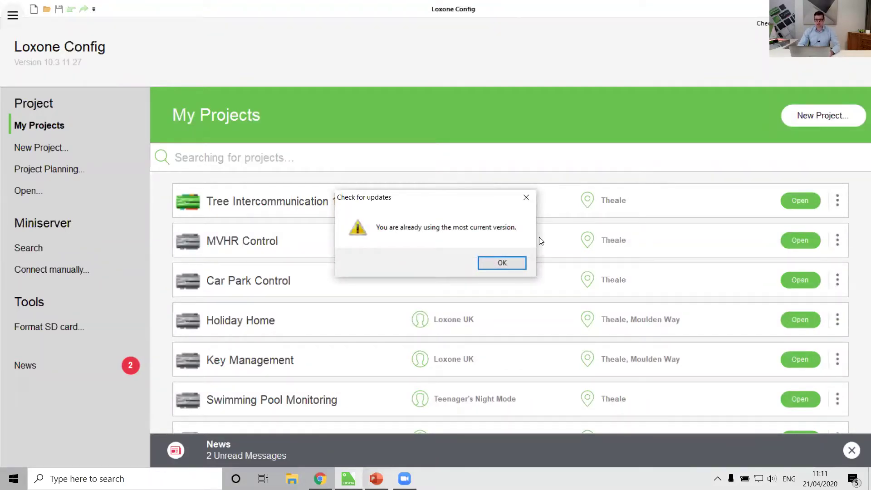
click(497, 263)
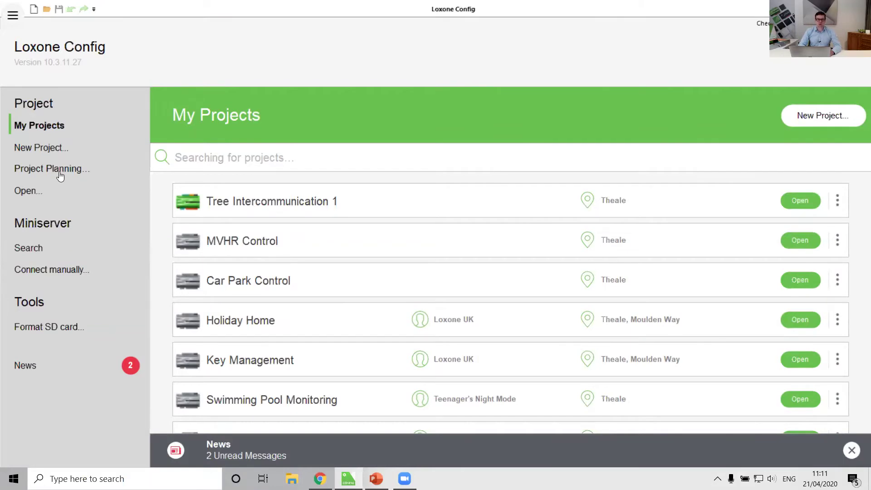
click(28, 189)
click(637, 358)
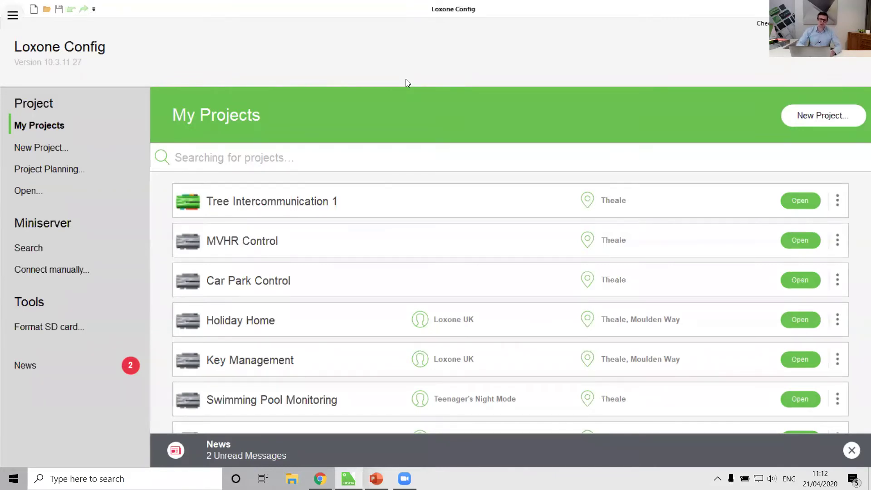
Dismiss the project file browser and search the network, finding four Miniservers.
click(37, 189)
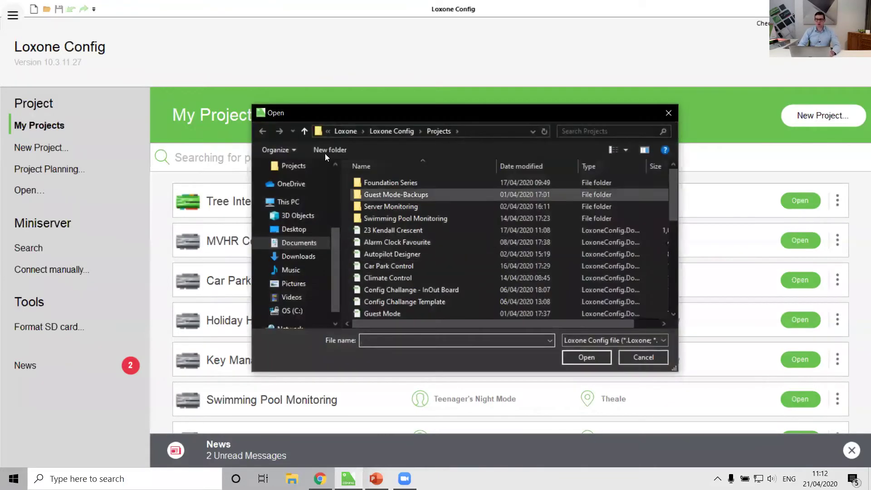
click(652, 361)
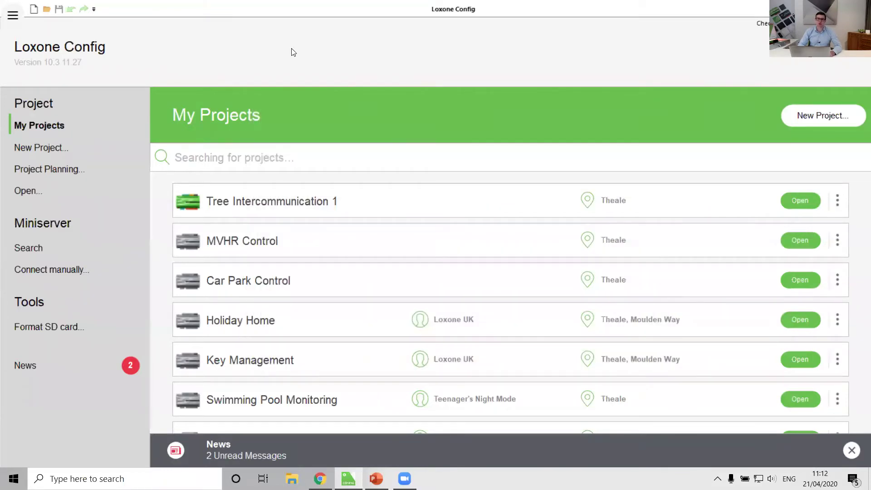
click(30, 249)
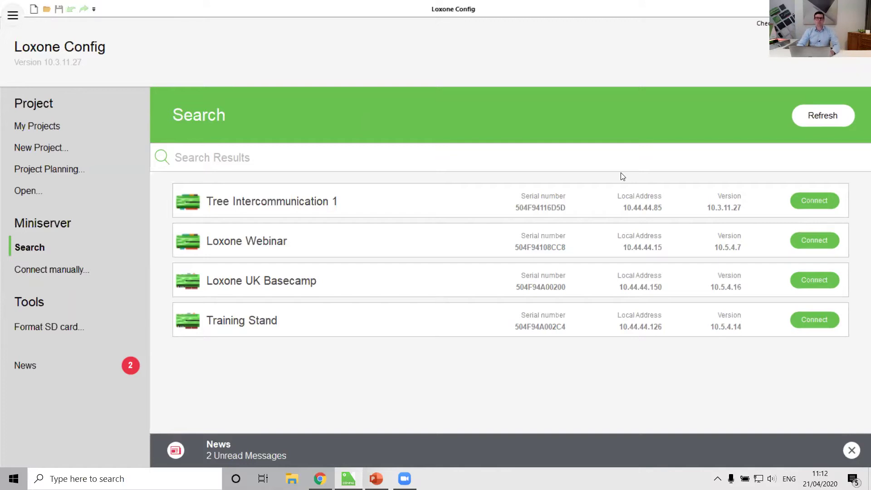
Abandon the manual connection and open Format SD card, showing the 17/04/2020 backup.
click(55, 271)
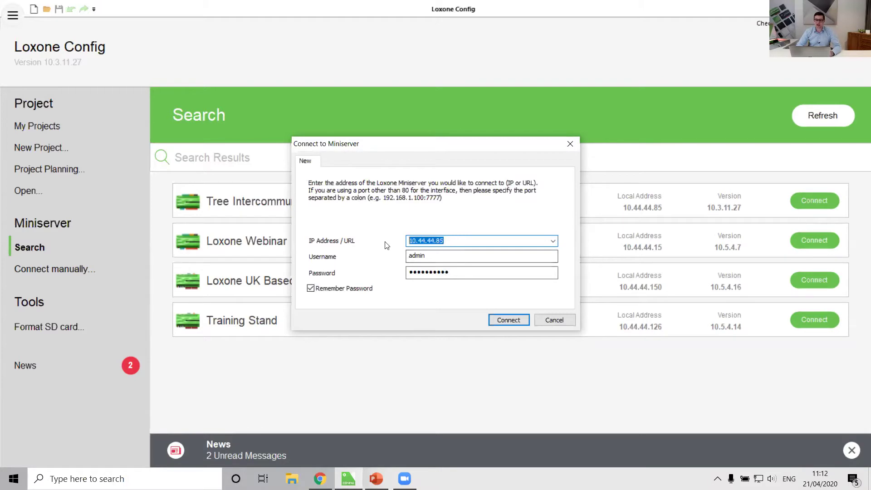
click(554, 319)
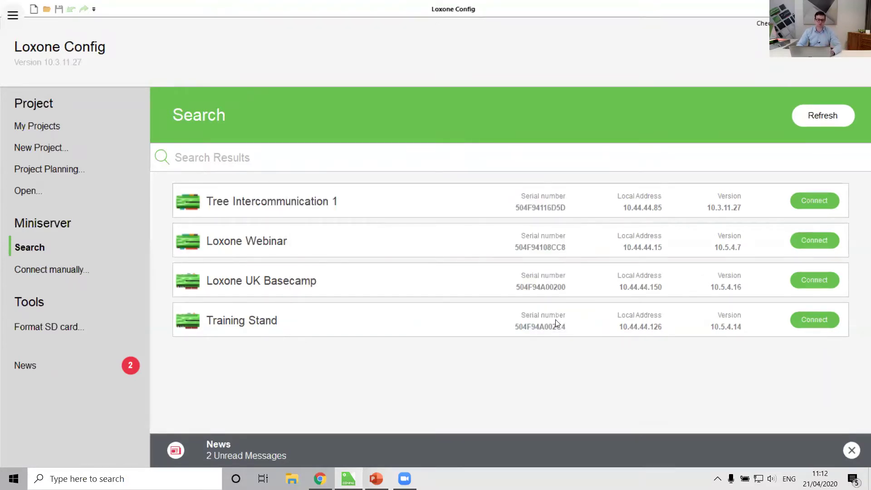
click(68, 325)
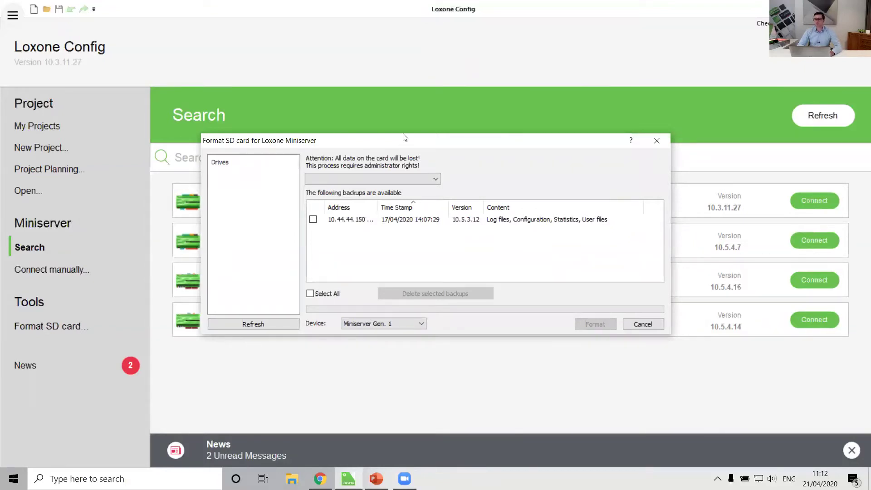
Cancel the Format SD card dialog and go back to the My Projects list.
drag(405, 137, 410, 95)
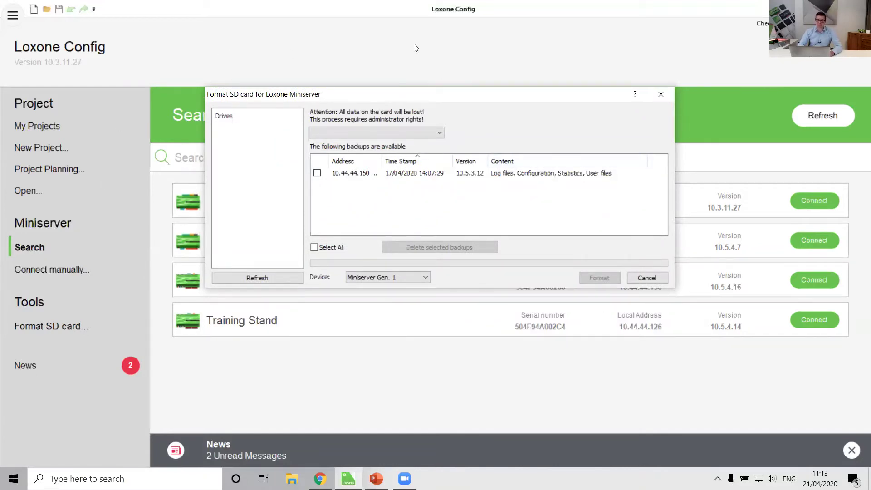
click(655, 278)
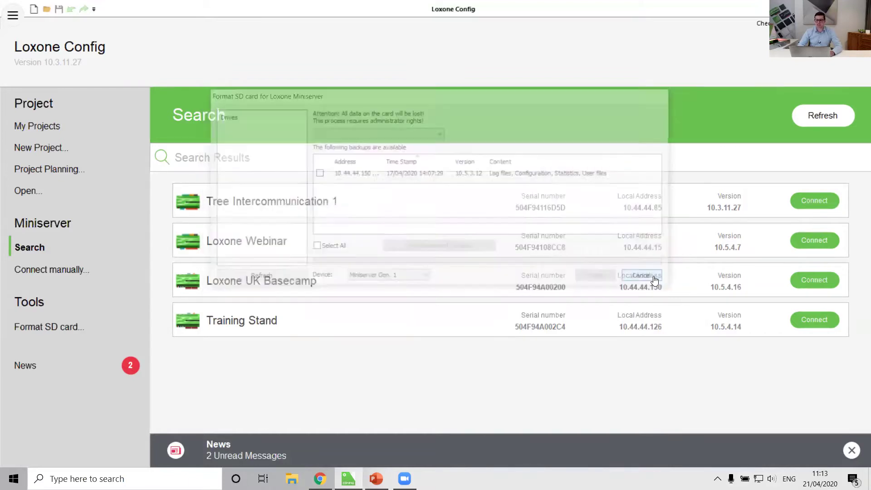
click(44, 130)
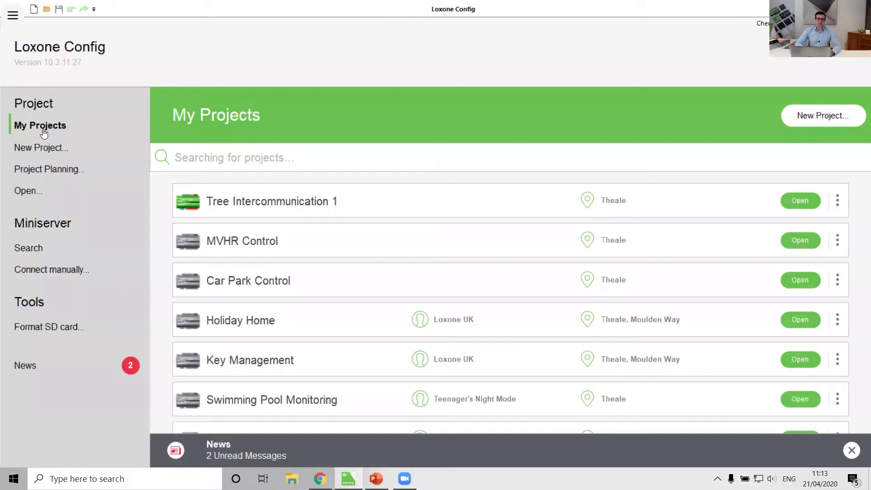
Create a new project with Miniserver Gen. 1 as its type and proceed to Project Settings.
click(805, 120)
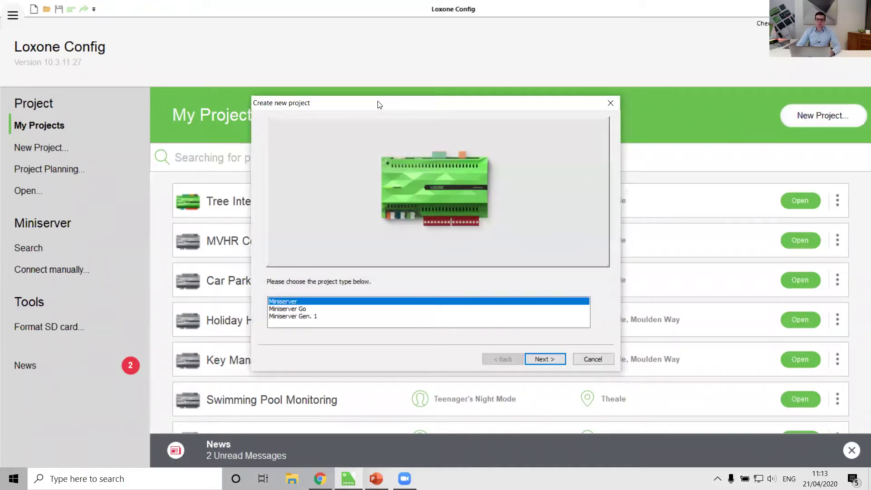
drag(378, 99, 378, 91)
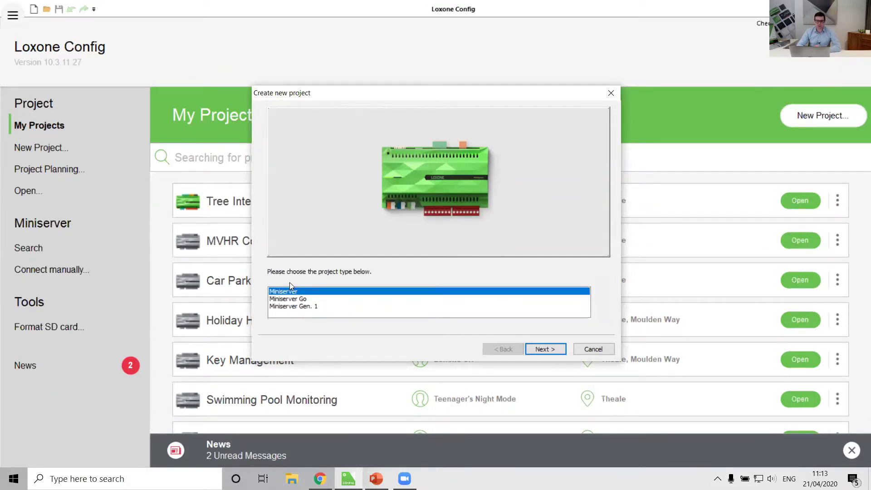
click(295, 300)
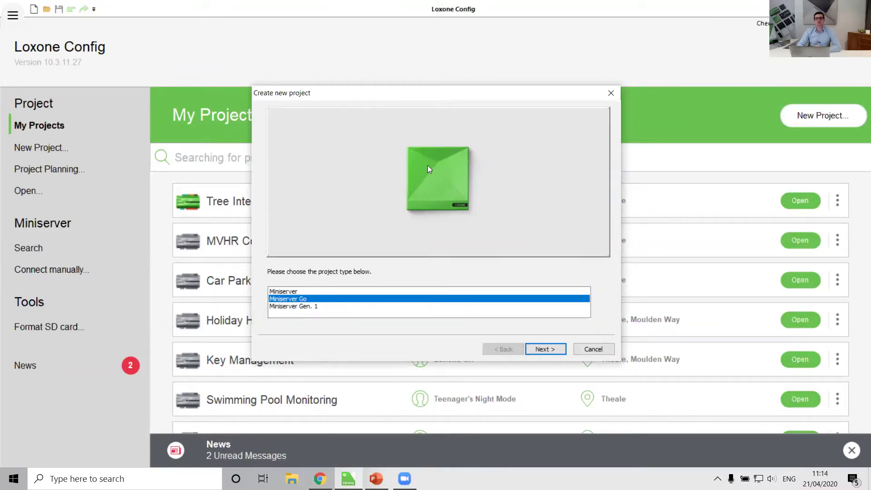
click(300, 306)
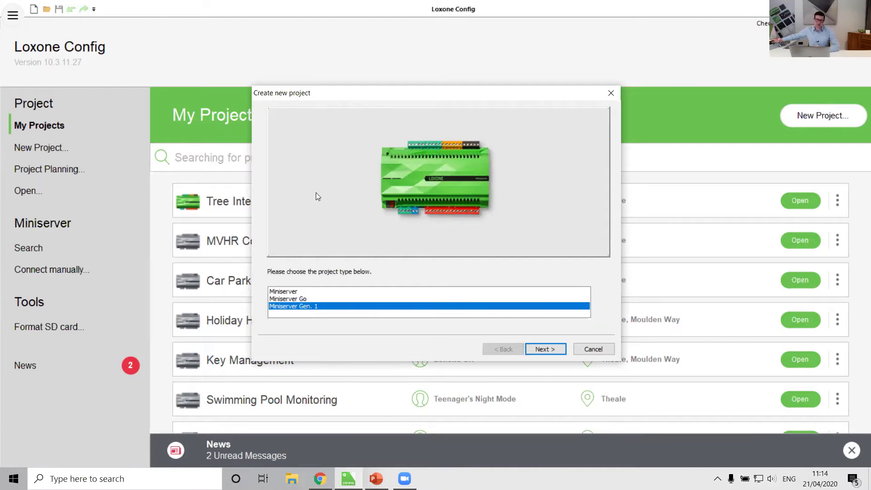
click(286, 291)
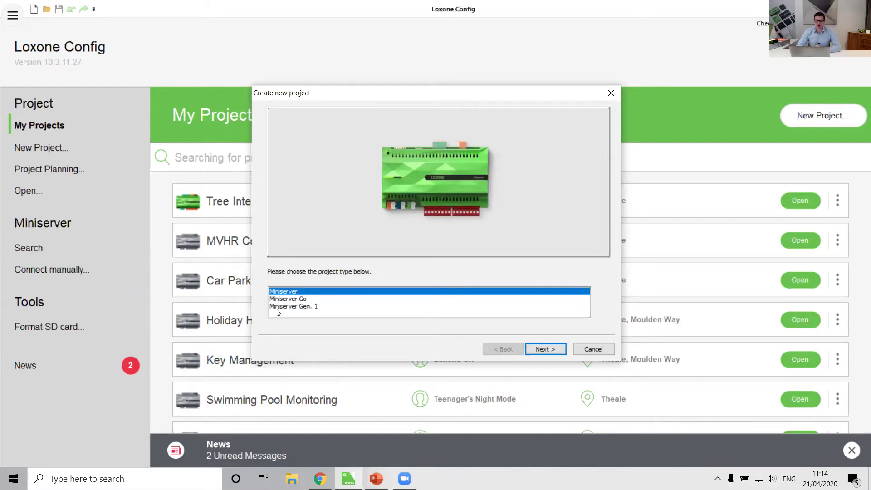
click(280, 306)
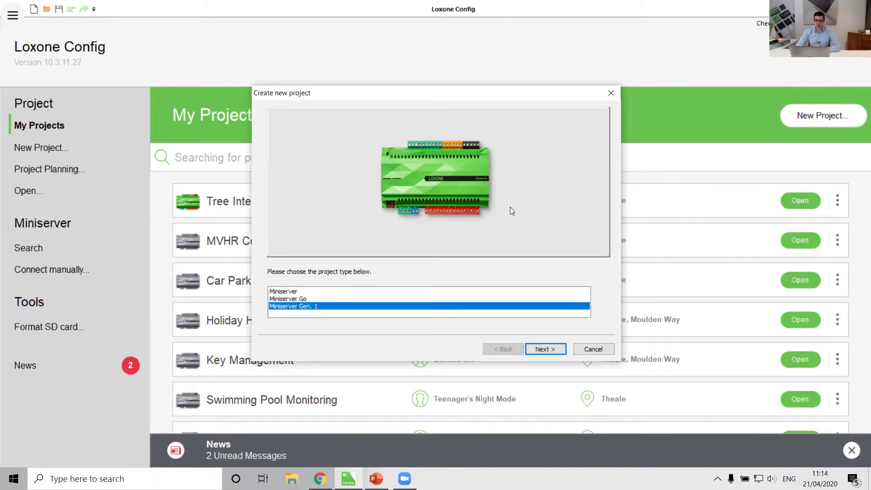
click(538, 349)
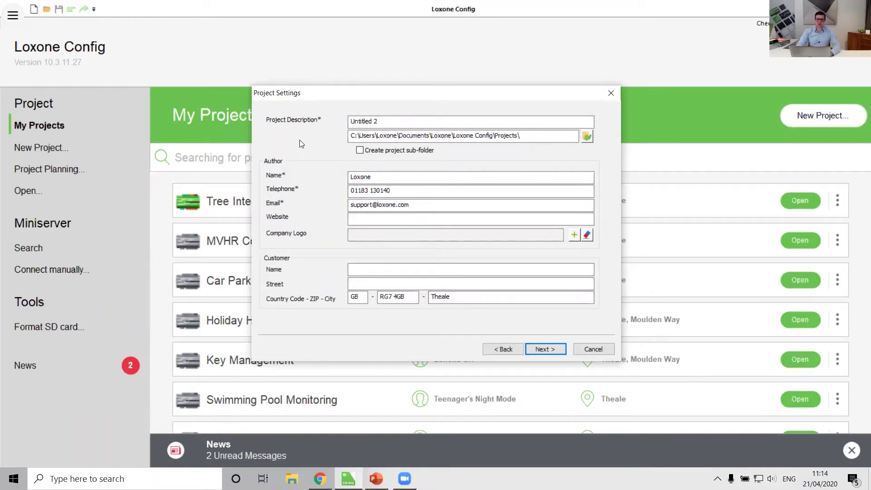
triple_click(363, 121)
text(Foun)
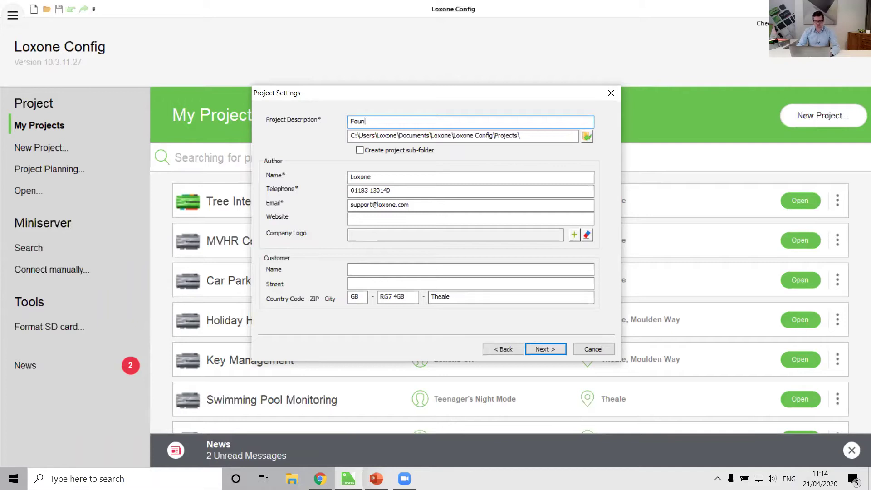
text(dation Series)
click(387, 178)
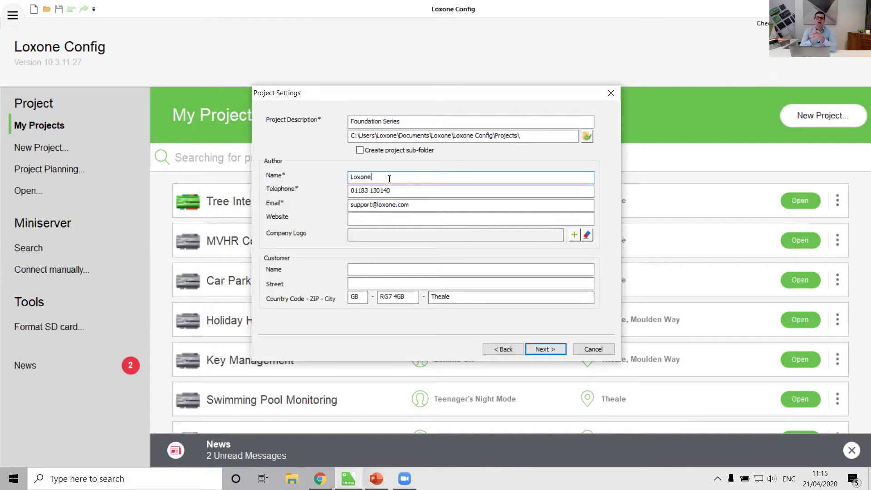
double_click(389, 178)
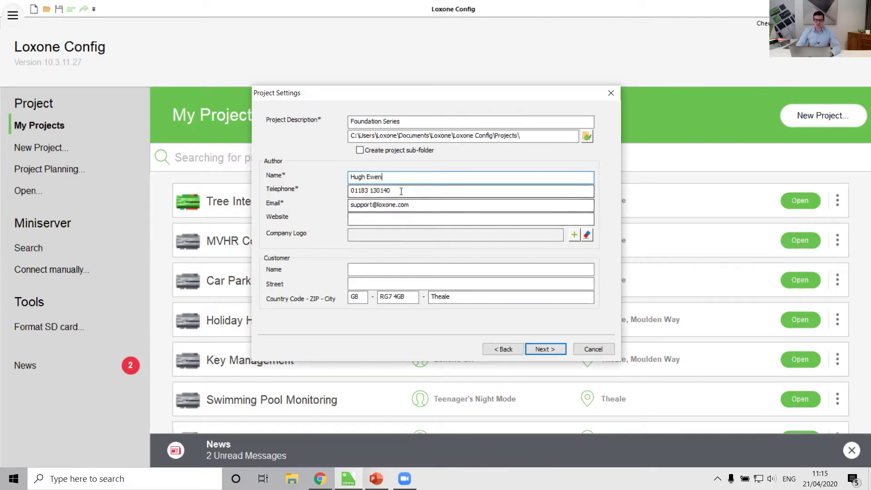
key(Tab)
drag(428, 204, 324, 220)
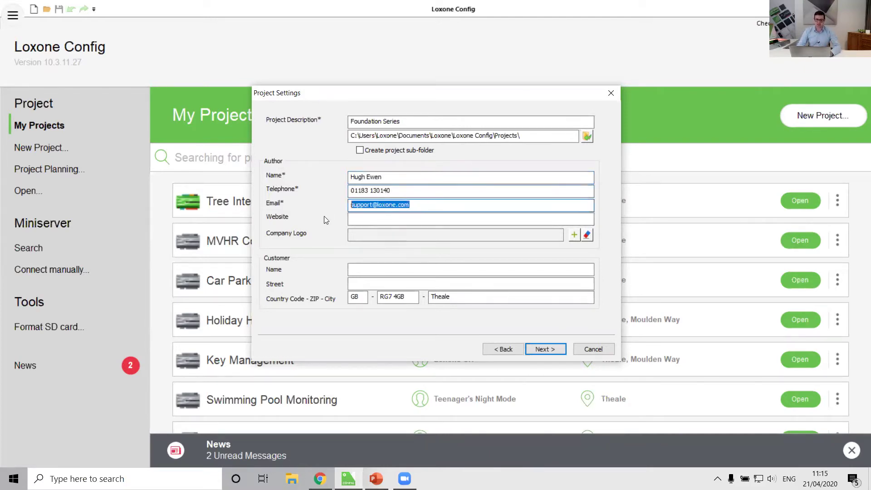
key(Tab)
text(www.loxone.com)
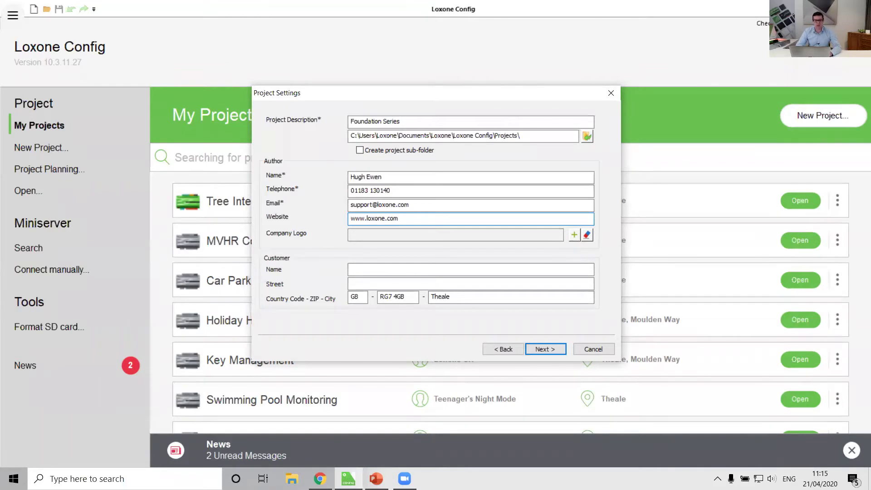
key(Tab)
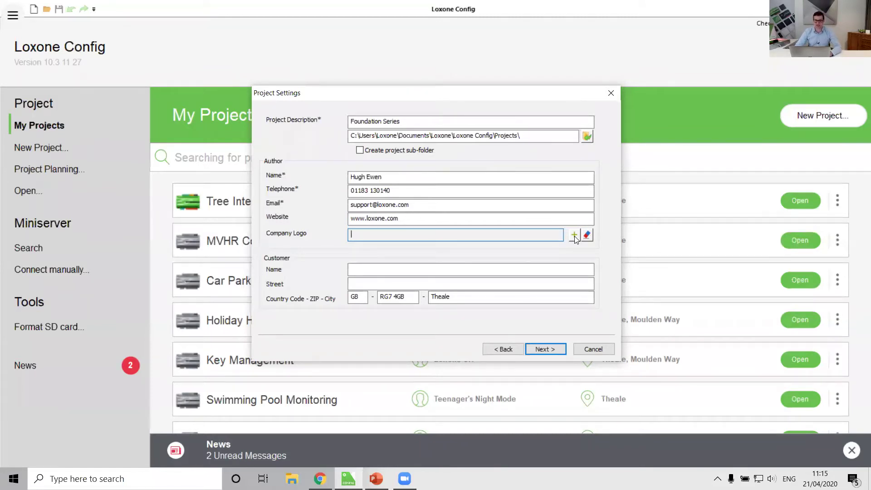
Fill in the customer's name and street, enable Create project sub-folder, and continue.
click(373, 269)
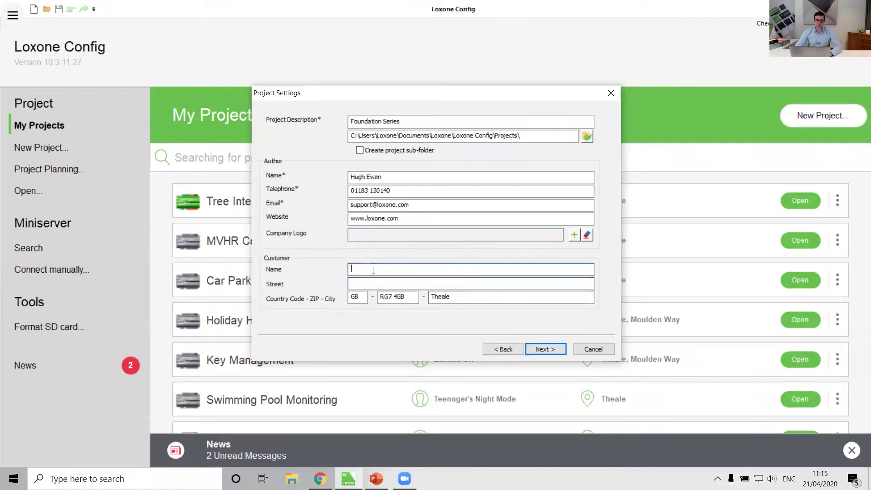
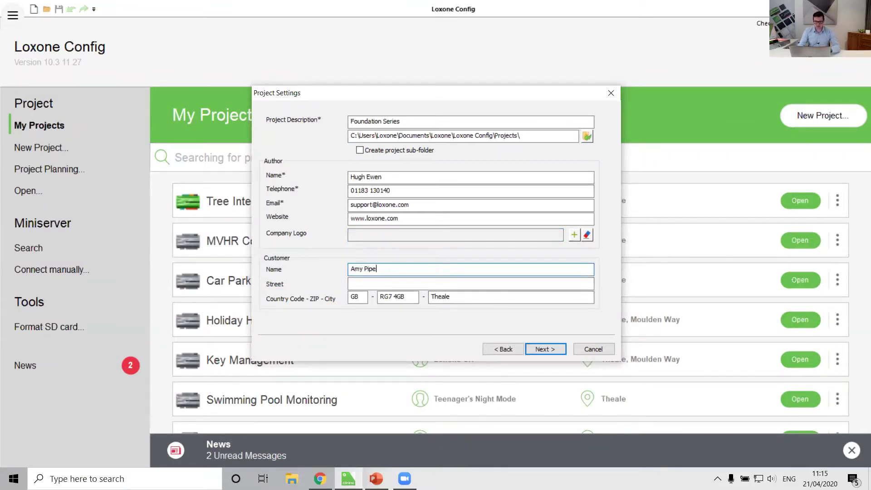
key(Tab)
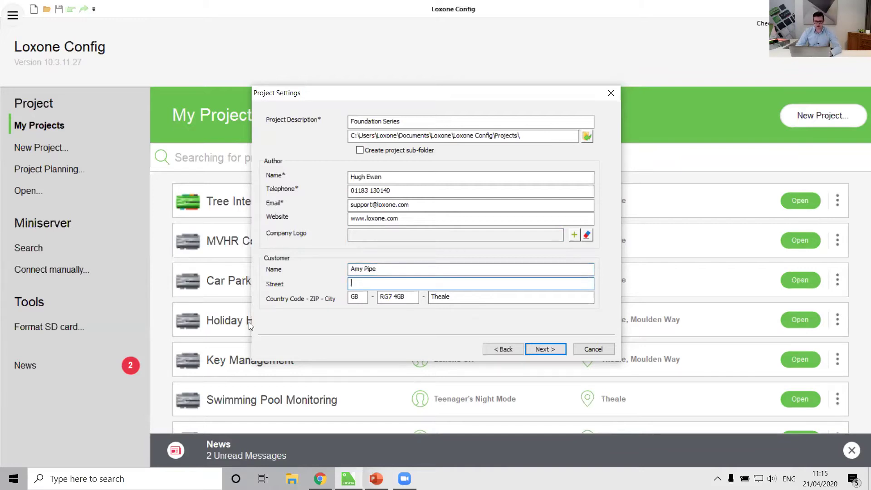
text(Moulden Way)
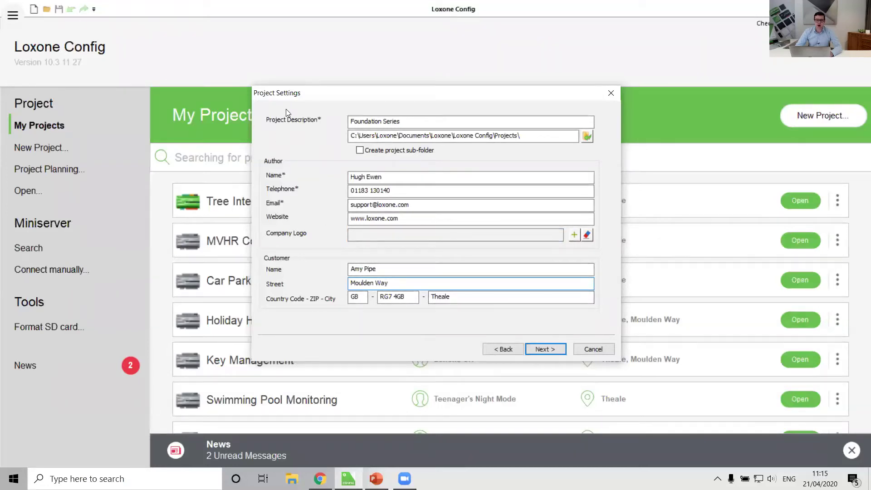
click(360, 151)
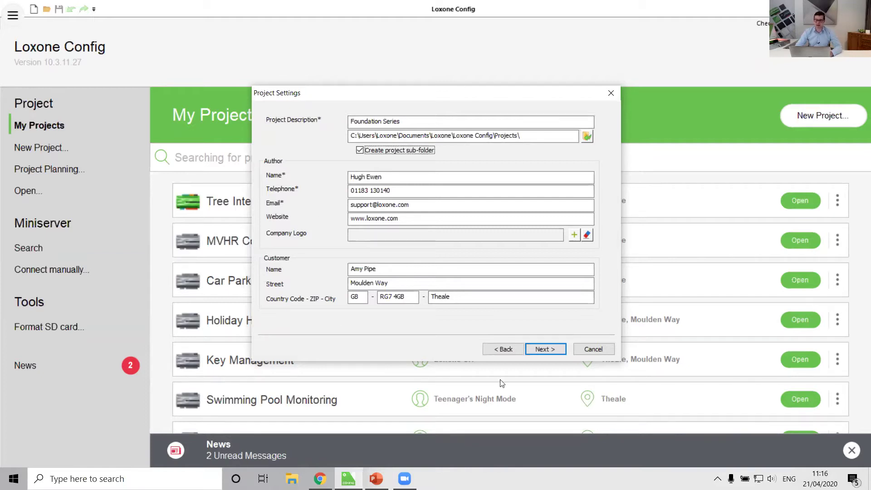
click(547, 348)
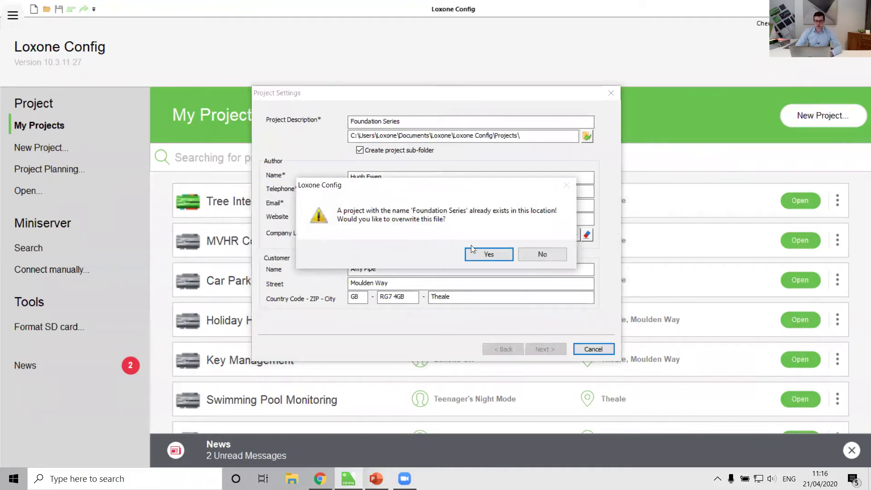
Confirm overwriting the existing Foundation Series project and select the admin user's name and password.
click(483, 254)
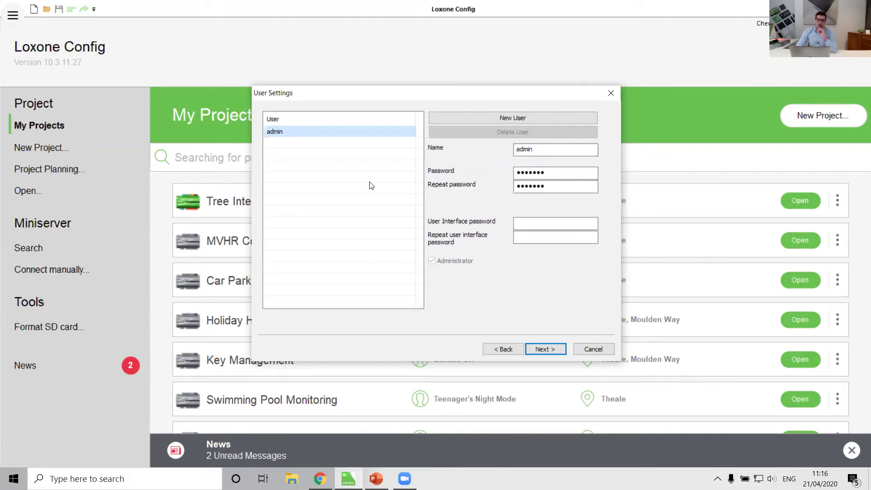
click(292, 133)
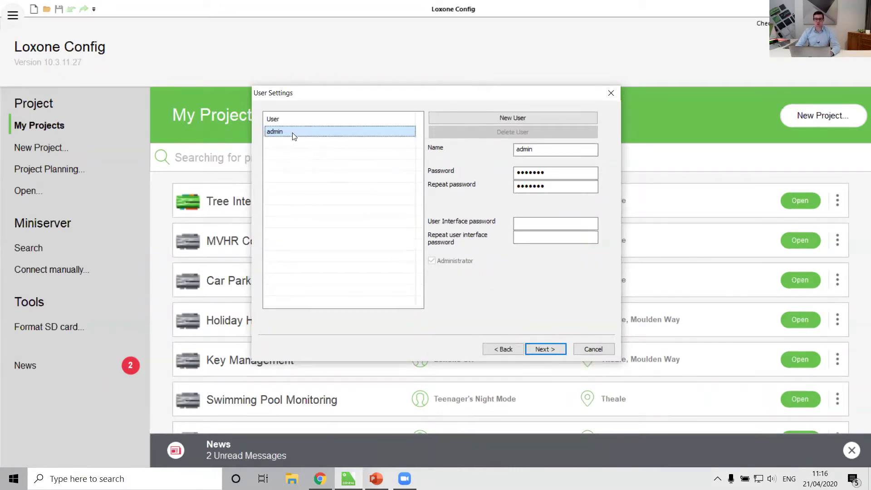
click(552, 149)
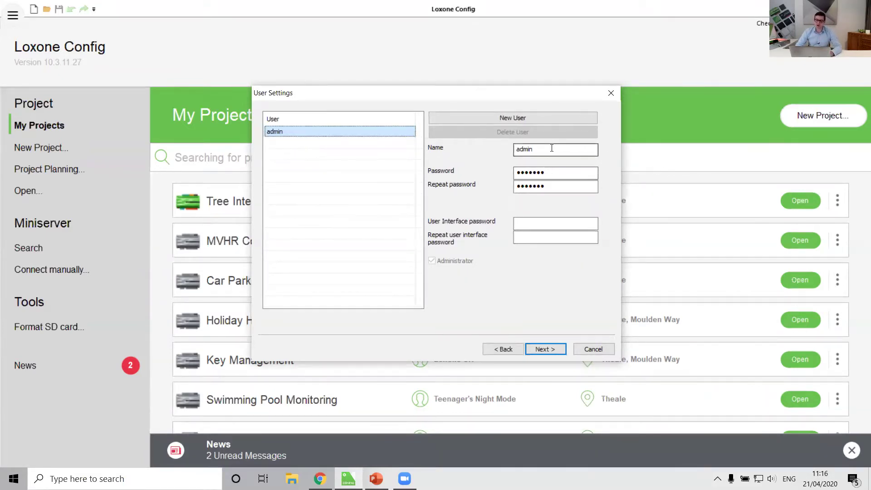
click(534, 172)
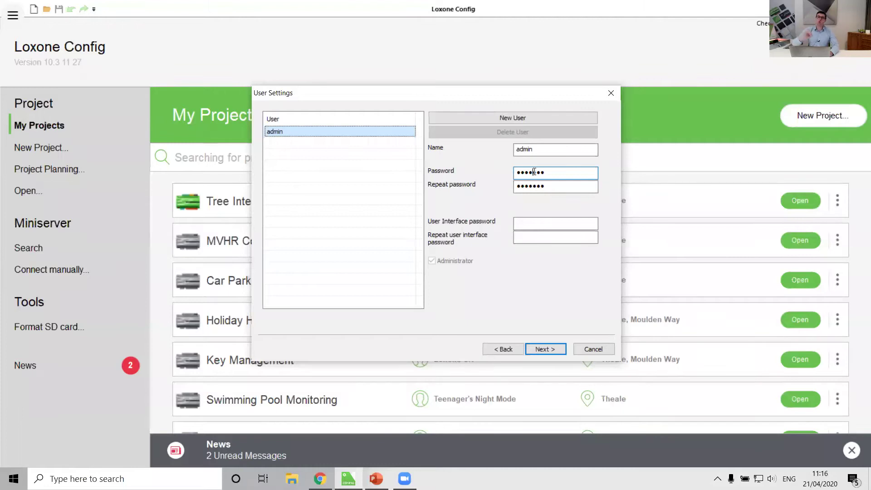
Enter a new admin user password in both Password and Repeat password fields.
double_click(534, 171)
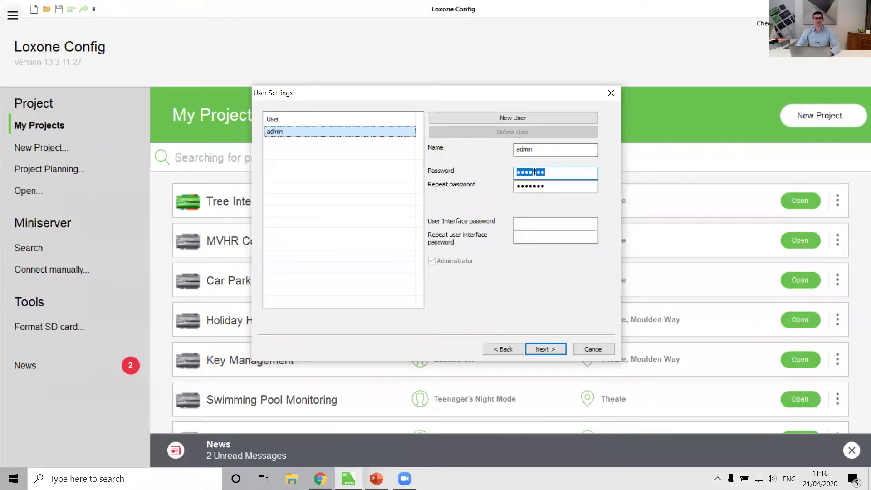
text(*******)
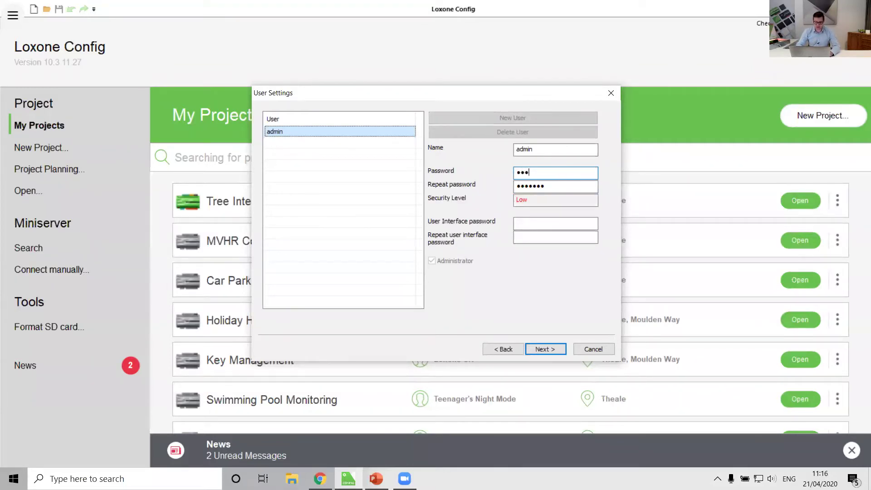
text(*)
key(Tab)
text(****)
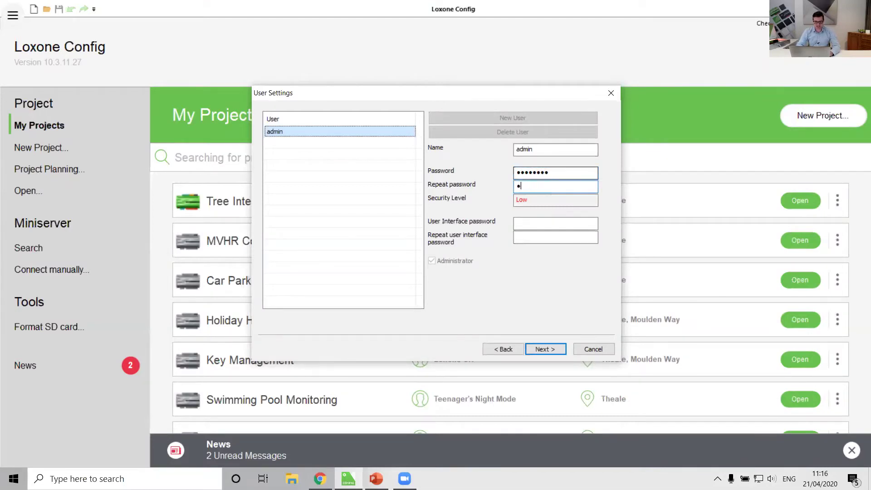
text(****)
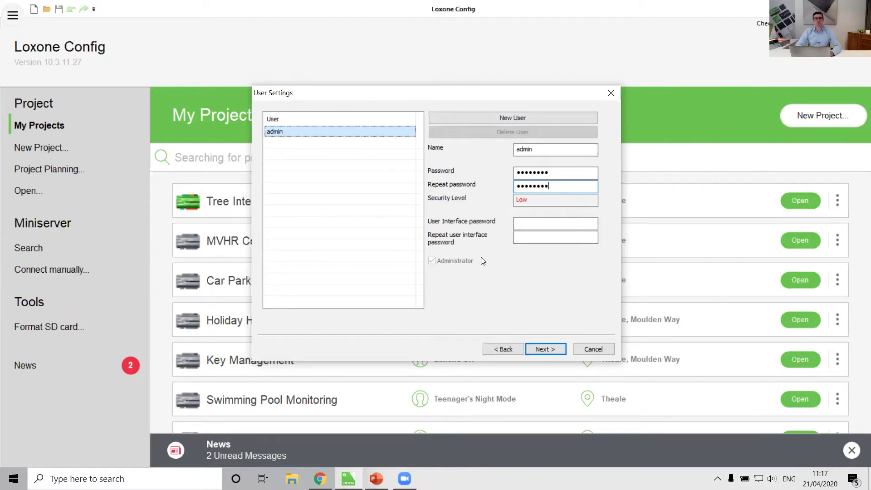
click(519, 219)
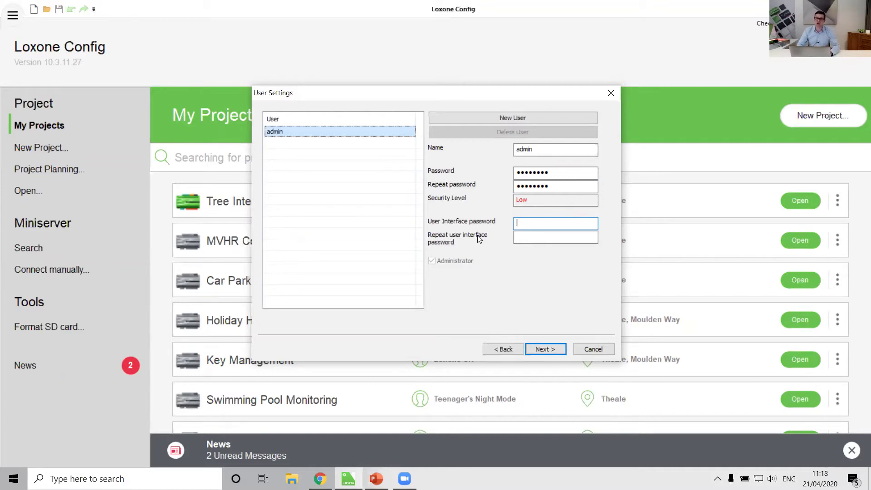
text(1234)
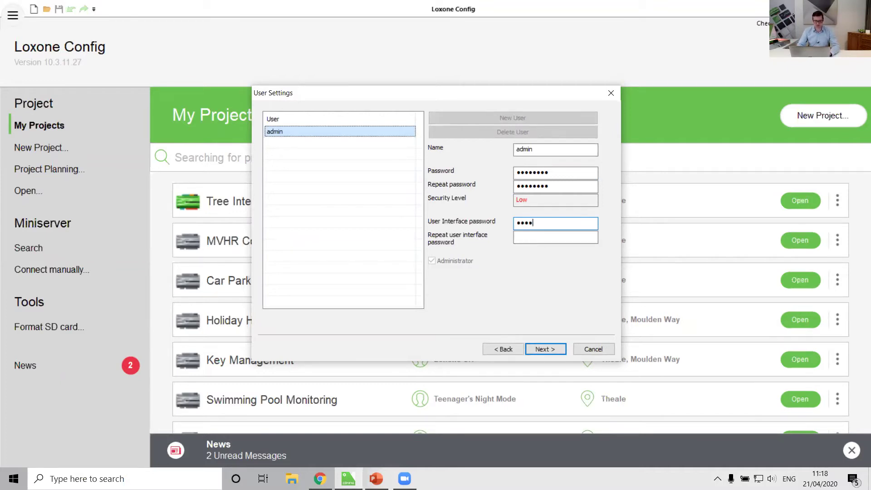
key(Tab)
text(1234)
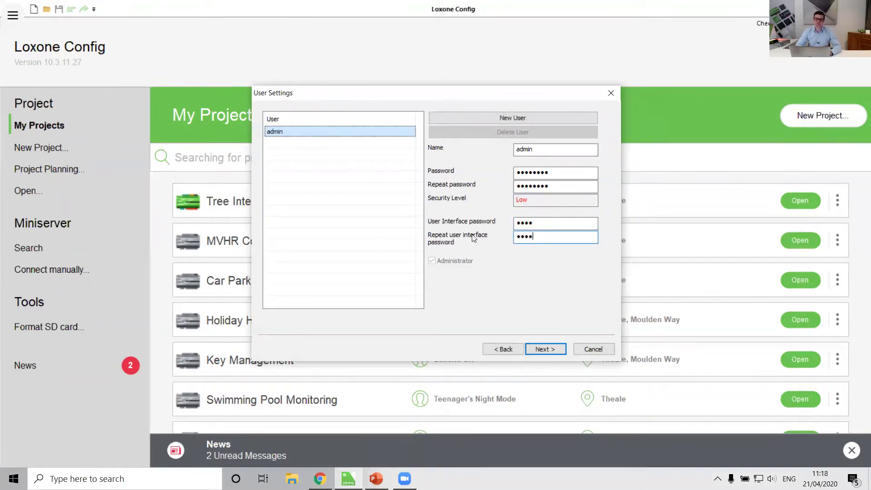
Add a new user with a confirmed password and UI password, without administrator rights.
click(475, 118)
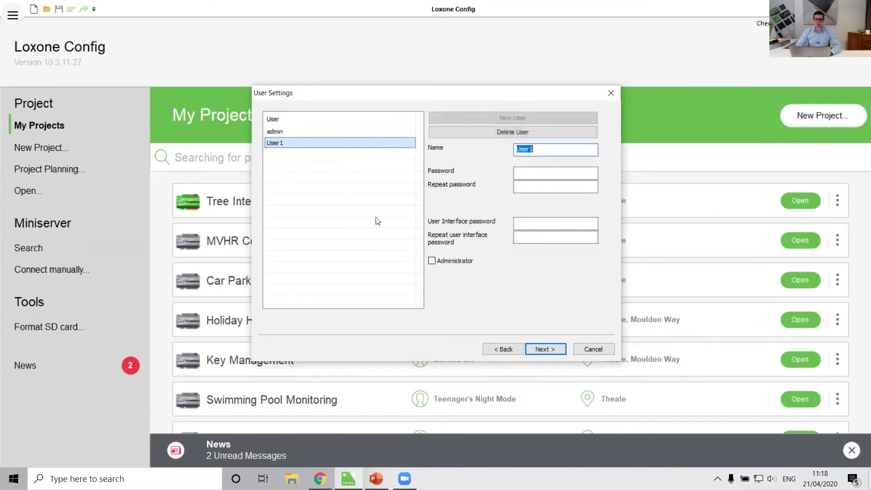
text(Hugh)
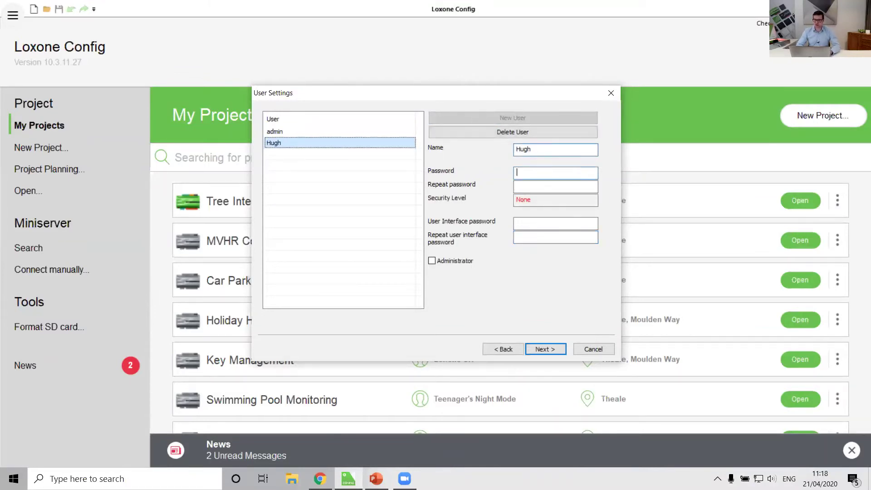
text(**********)
key(Tab)
text(**********)
key(Tab)
text(****)
key(Tab)
text(****)
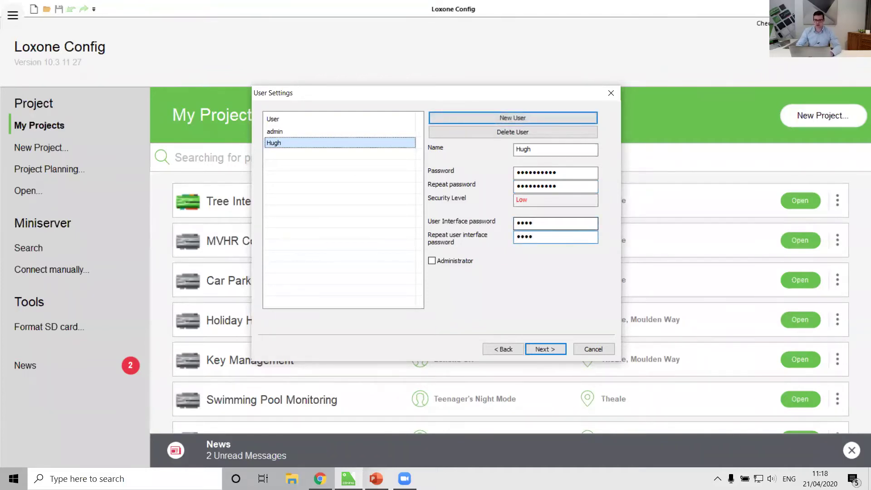
click(452, 260)
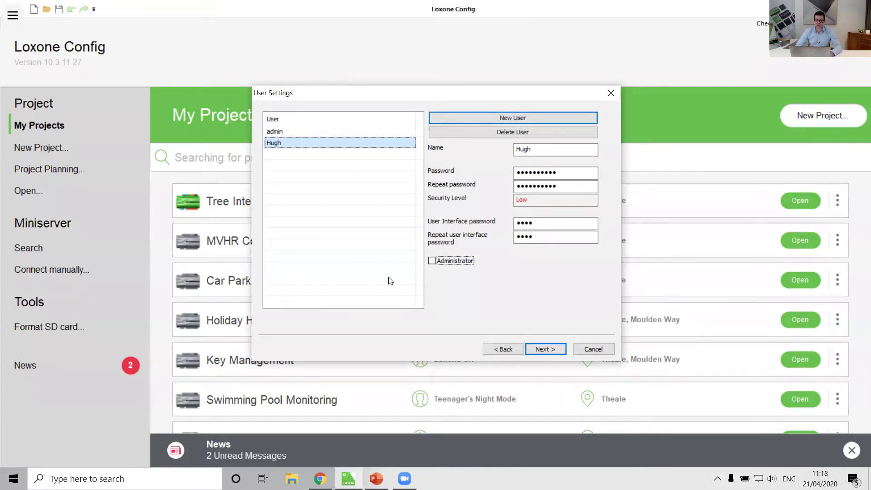
On Room Settings, make Bathroom a favourite Recreational Room, keeping its current icon.
click(535, 347)
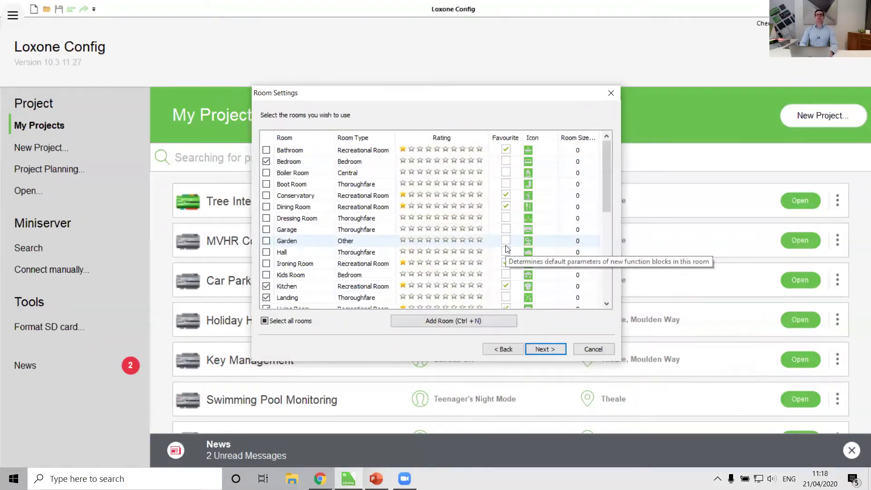
drag(602, 163, 604, 270)
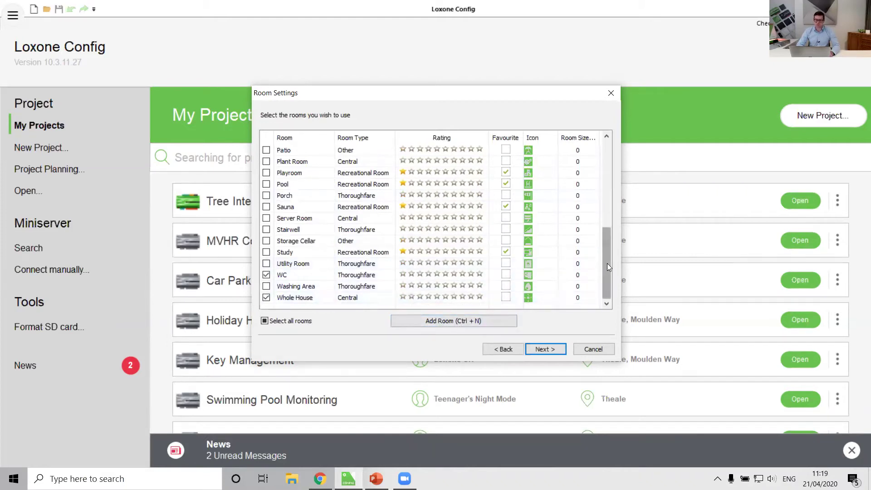
drag(607, 266, 608, 150)
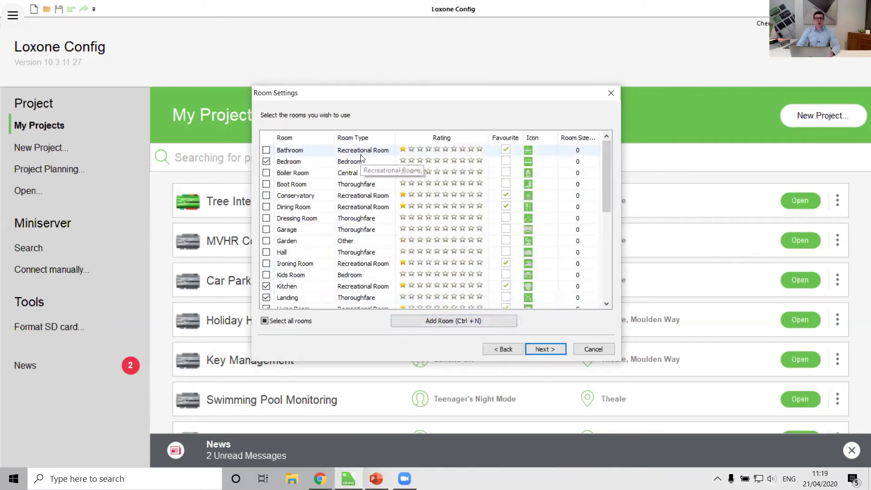
click(394, 152)
click(376, 152)
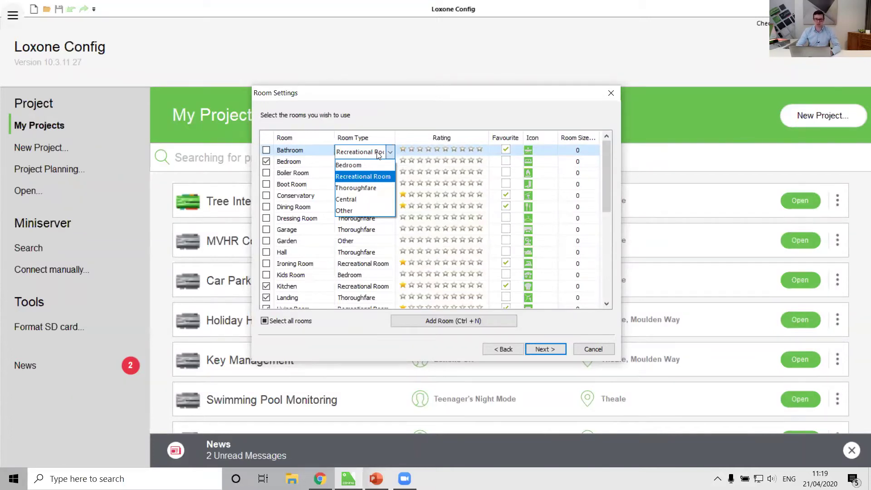
click(379, 155)
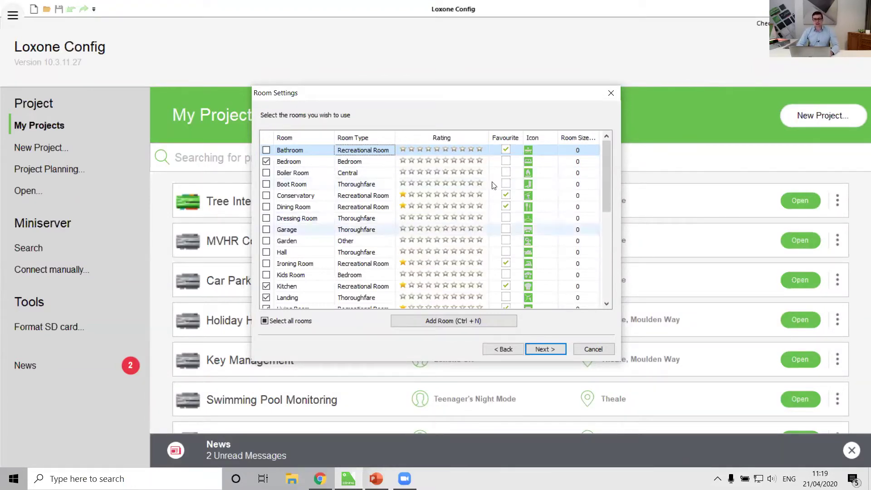
click(505, 149)
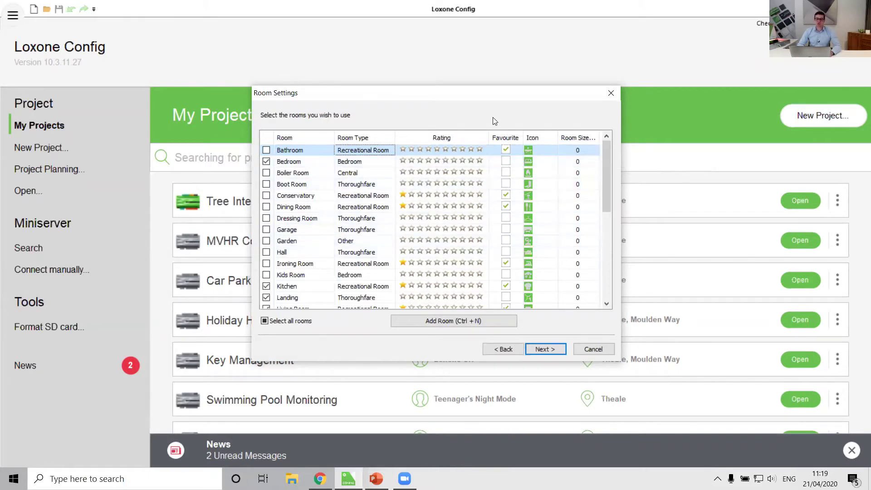
click(532, 152)
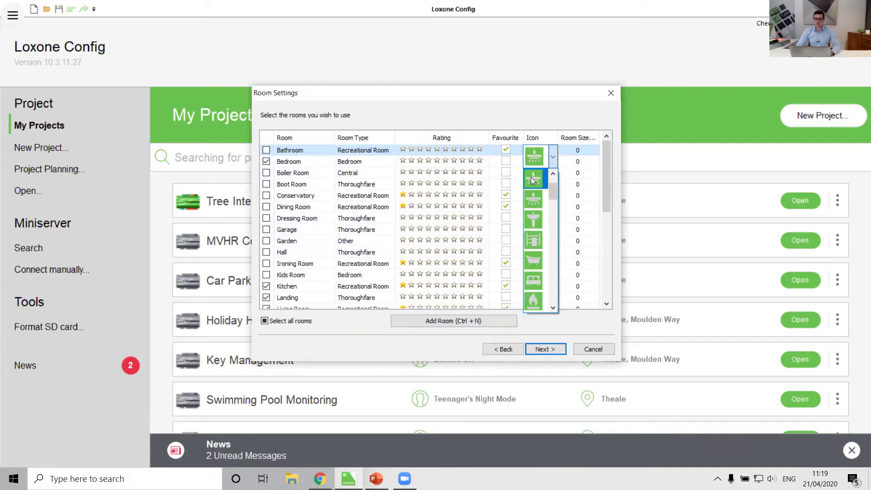
click(533, 180)
Include the Bathroom in the project with a room size of 8.
click(287, 163)
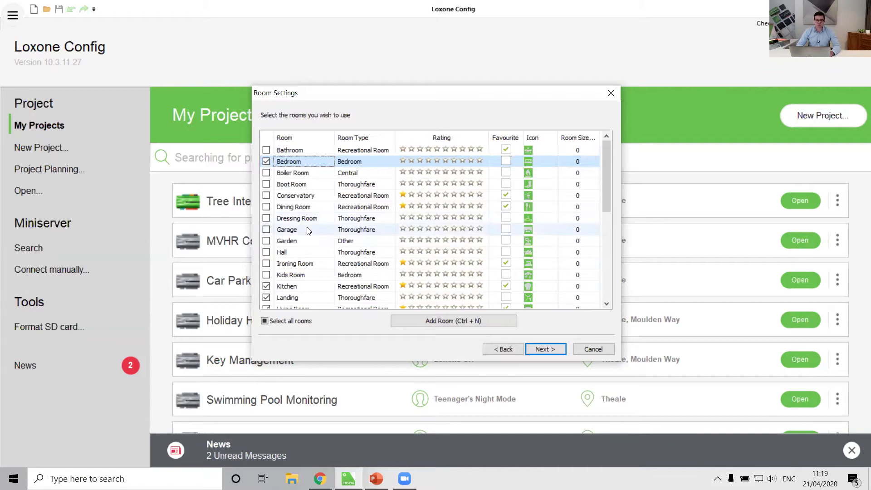
scroll(308, 230, down, 6)
scroll(299, 219, up, 6)
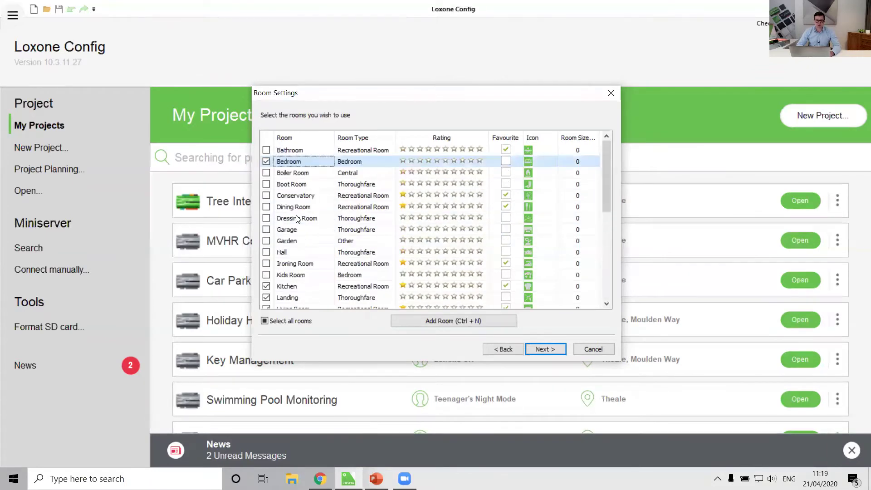
click(266, 150)
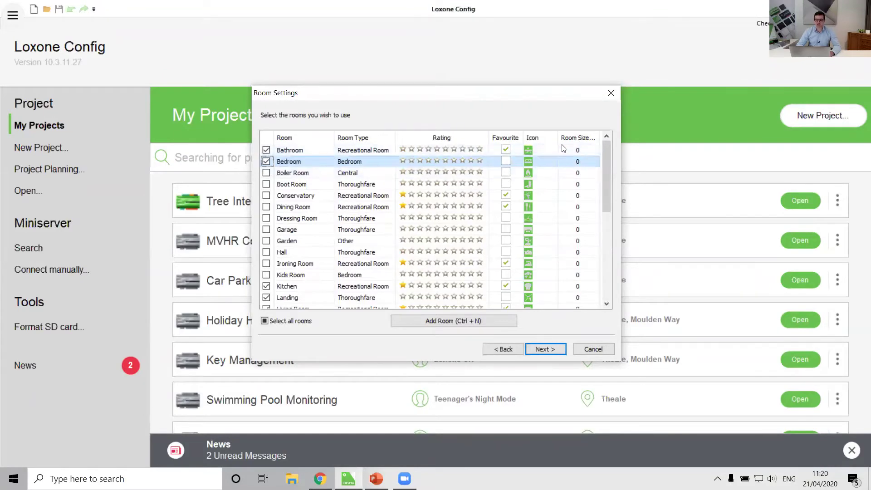
double_click(580, 150)
text(8)
Set room sizes Bedroom 10, Kitchen 15 and Landing 6.
double_click(579, 161)
text(10)
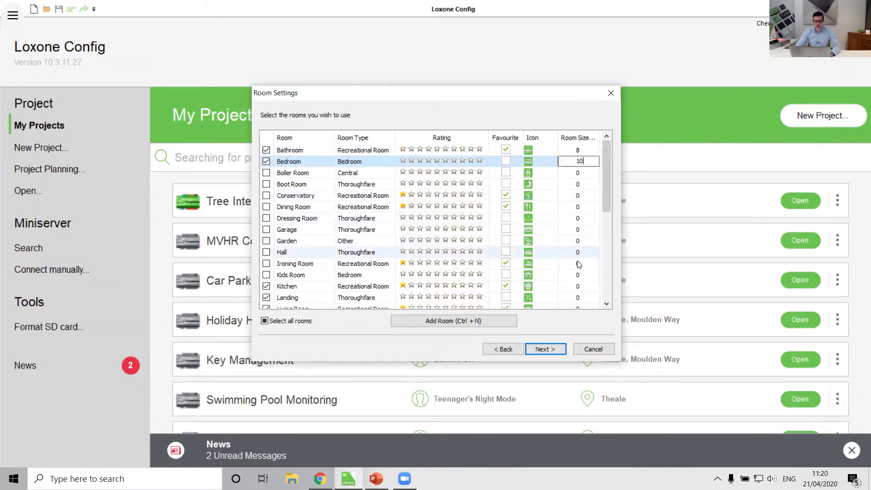
double_click(579, 286)
text(1)
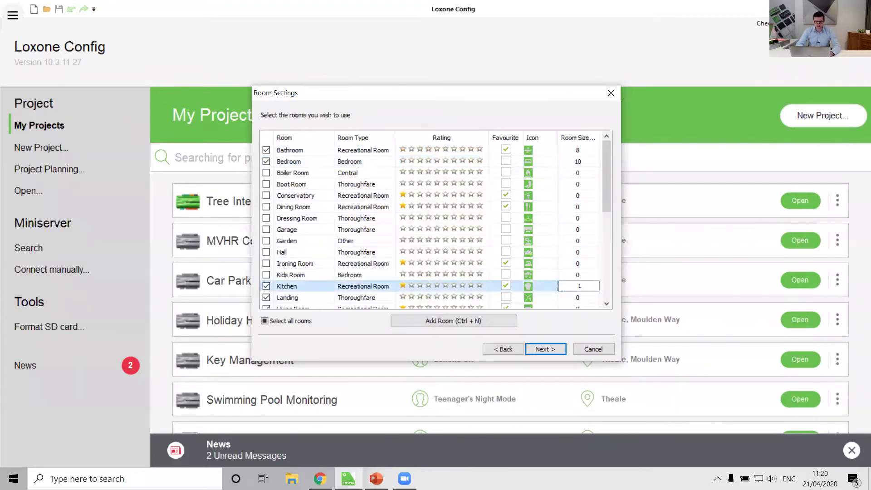
text(5)
click(581, 305)
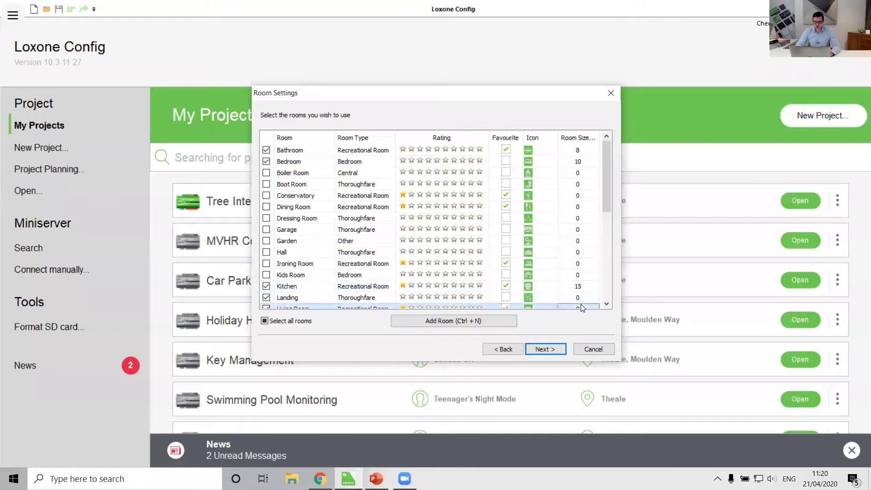
double_click(579, 298)
text(6)
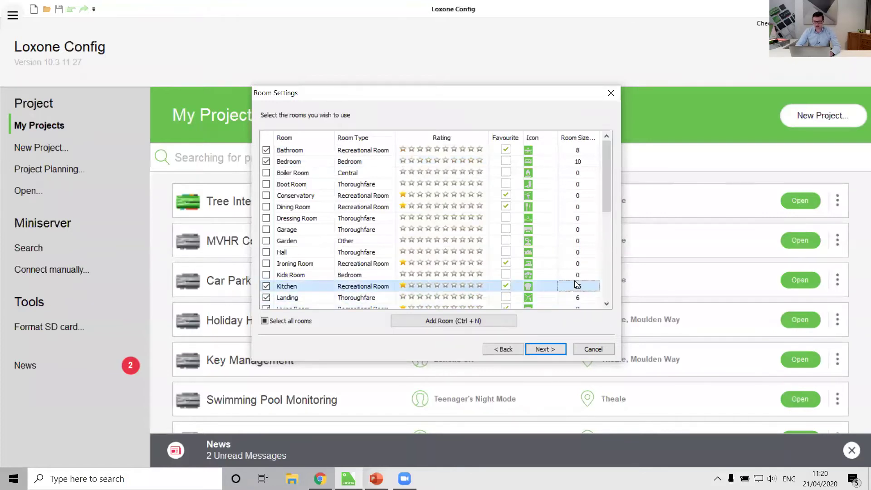
scroll(578, 285, down, 3)
click(576, 285)
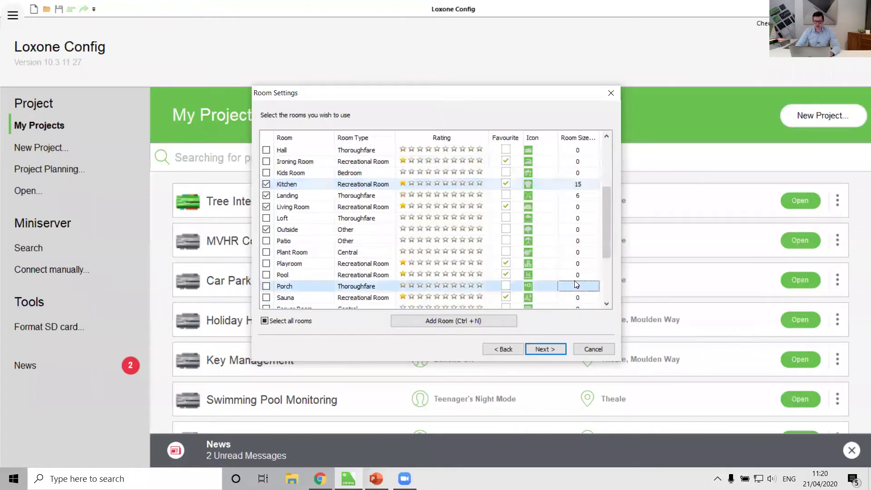
Set room sizes Living Room 12 and WC 3.
double_click(578, 207)
text(12)
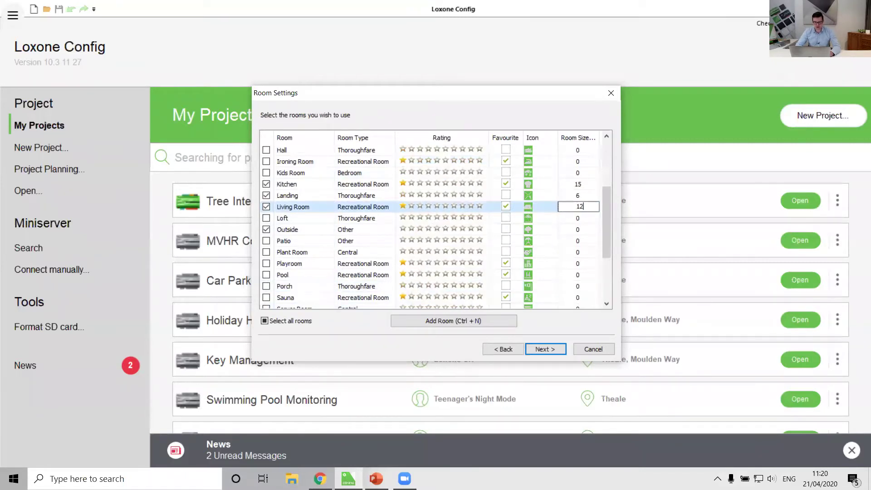
click(575, 229)
scroll(575, 234, down, 3)
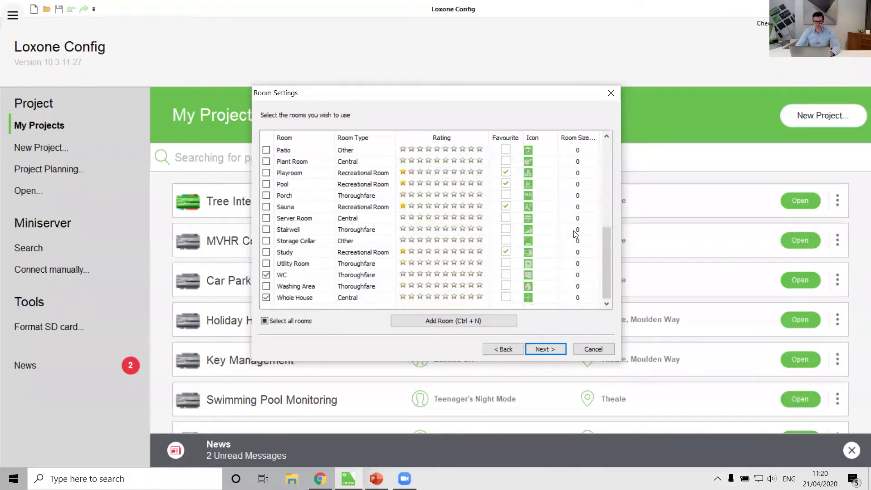
double_click(578, 274)
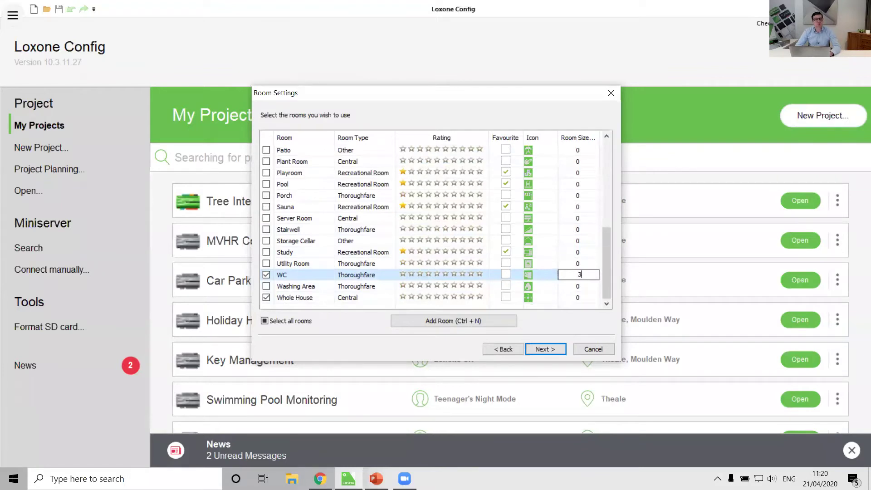
text(3)
click(576, 241)
click(574, 298)
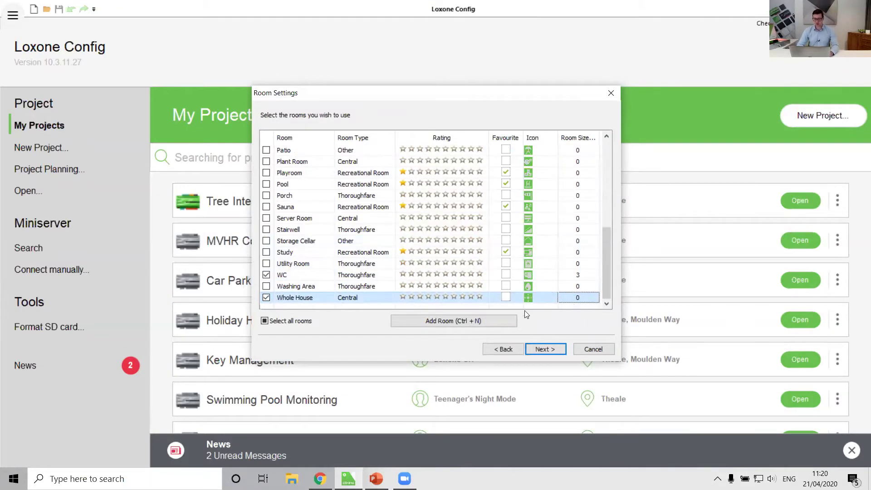
Move past the Next Steps page and finish the wizard to open Foundation Series.
click(544, 353)
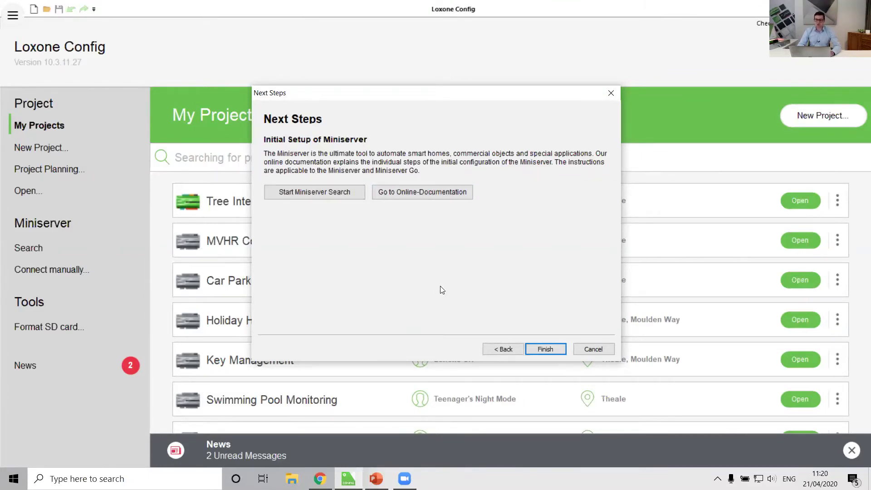
click(544, 349)
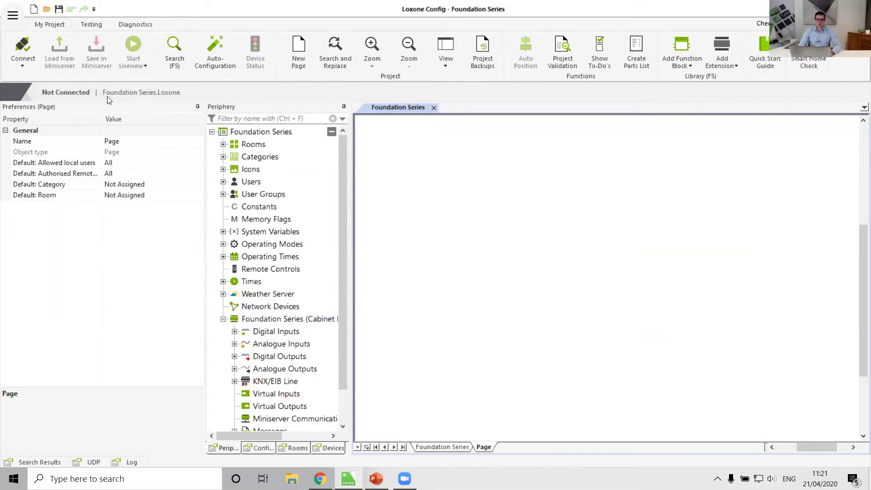
Place Input 1 from Digital Inputs onto the page, then delete it.
click(235, 331)
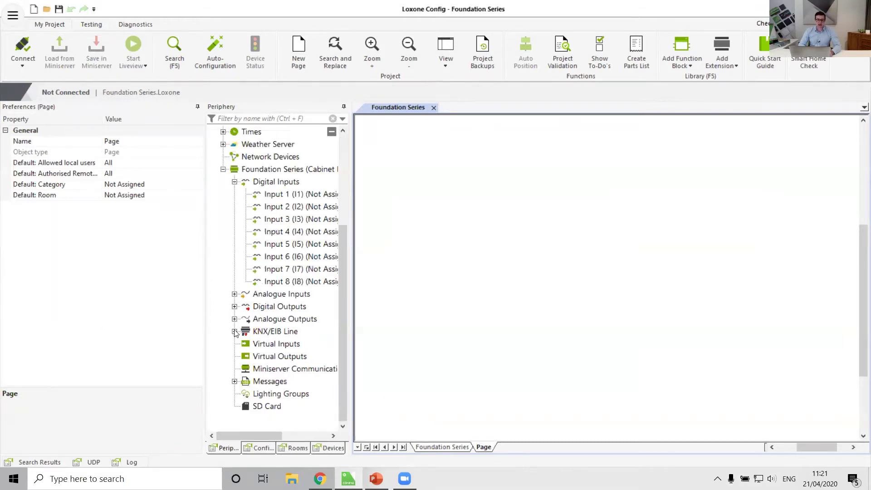
drag(290, 194, 598, 277)
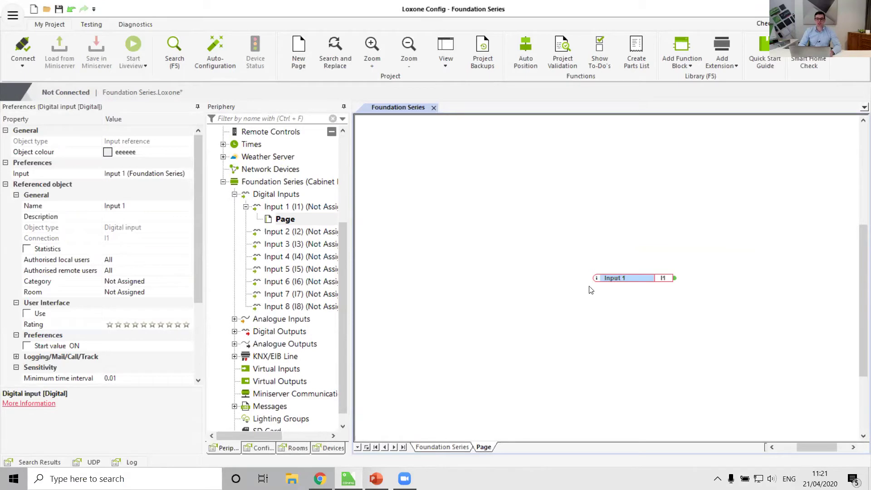
key(Delete)
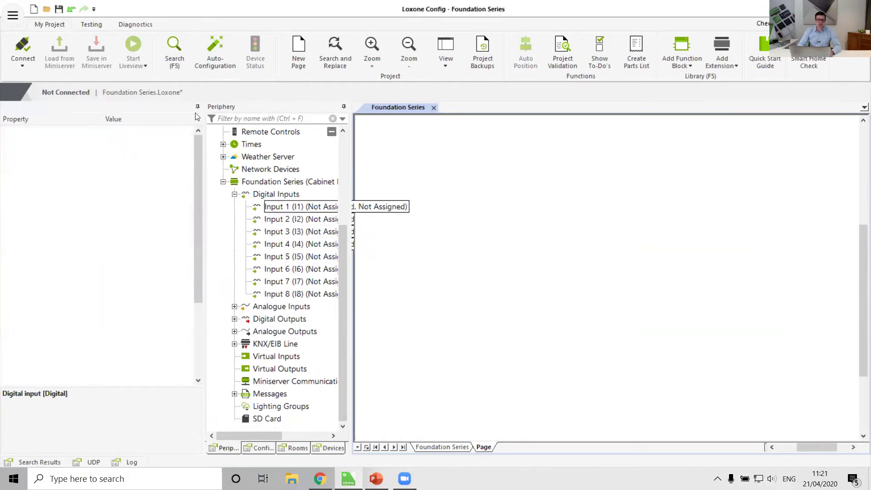
Collapse Digital Inputs, save the project, and show the Miniserver's wiring diagram.
scroll(273, 229, up, 4)
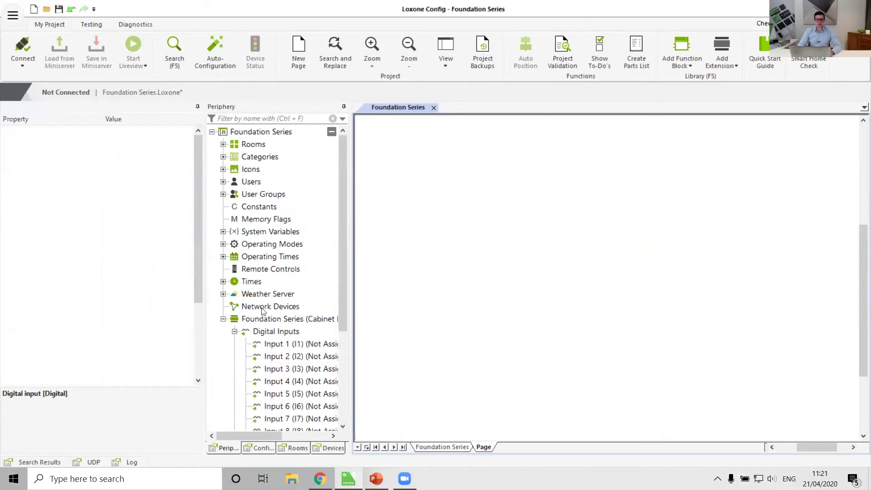
click(234, 331)
click(59, 9)
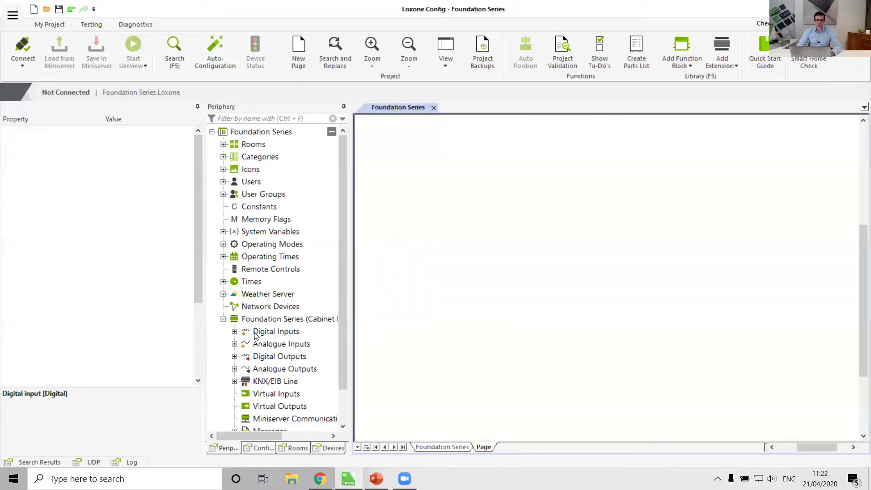
click(272, 320)
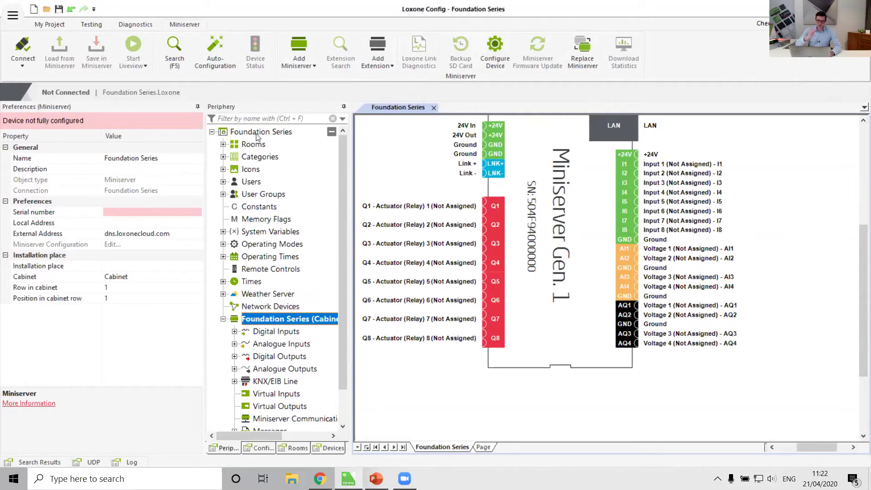
Check project preferences and the Miniserver Serial number, then view Rooms and Categories.
click(257, 134)
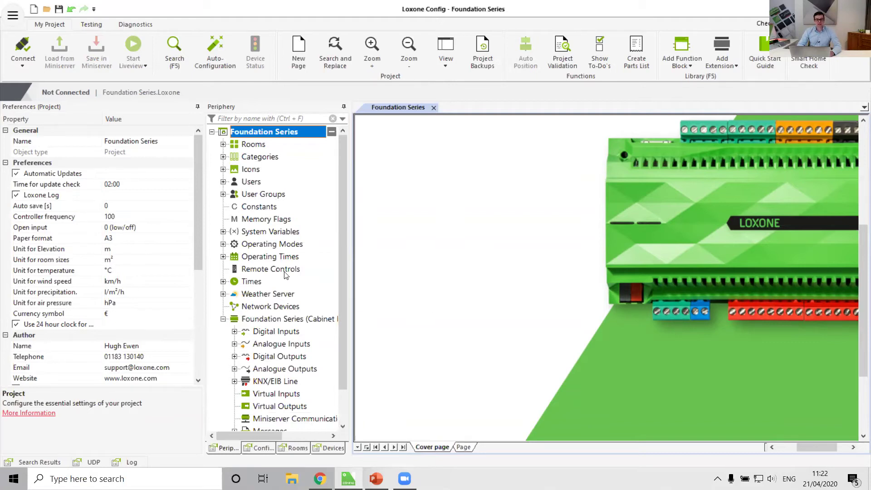
click(265, 318)
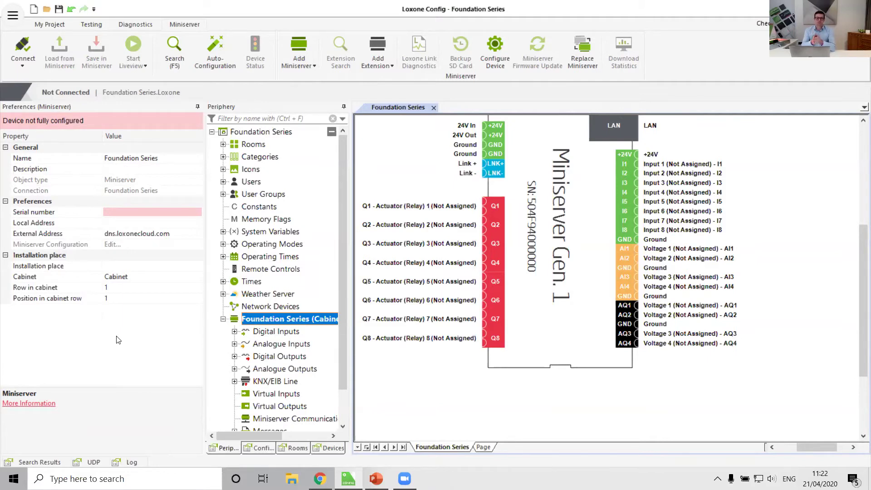
click(52, 216)
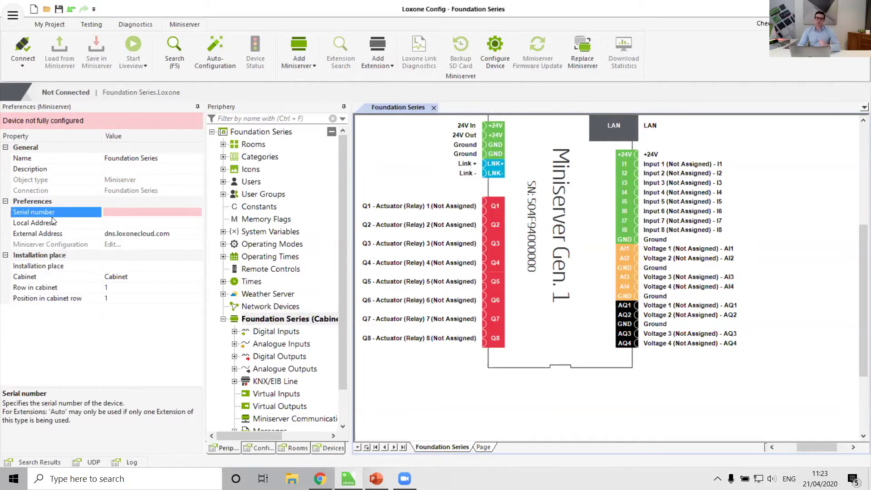
click(253, 146)
click(256, 159)
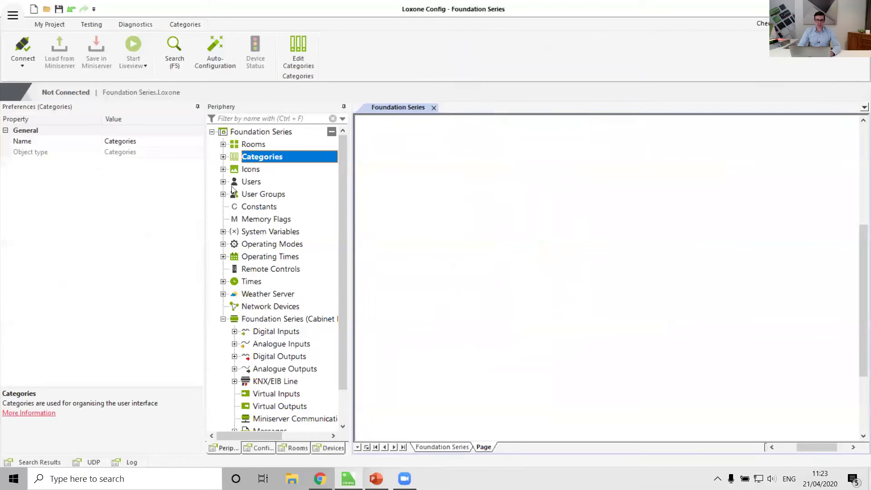
View the Alarm category's settings, then expand Rooms to list Bathroom through Whole House.
click(223, 157)
click(268, 160)
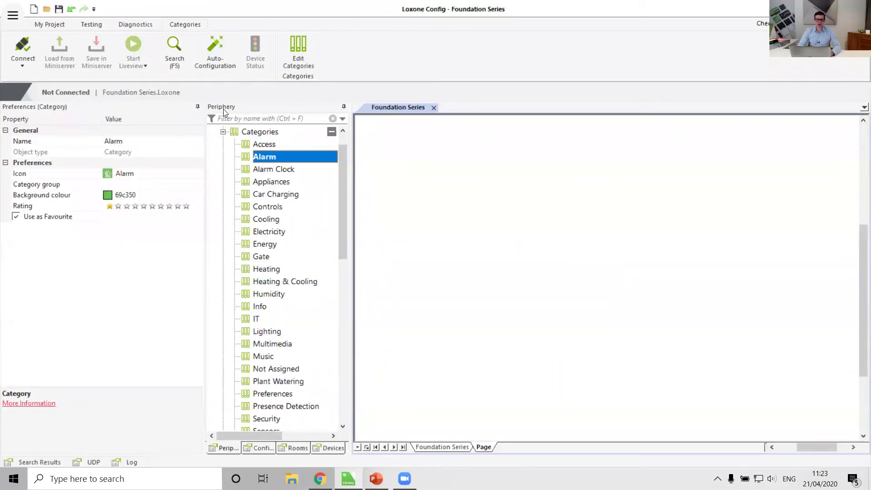
click(222, 132)
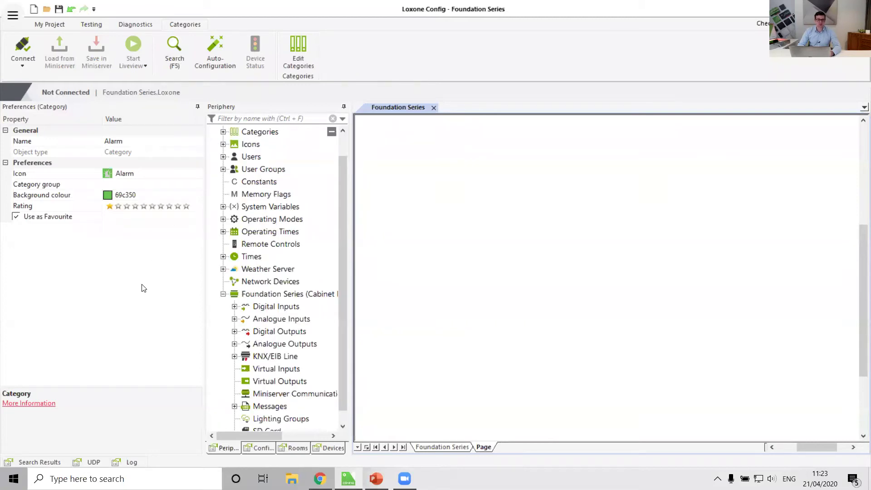
scroll(307, 206, up, 1)
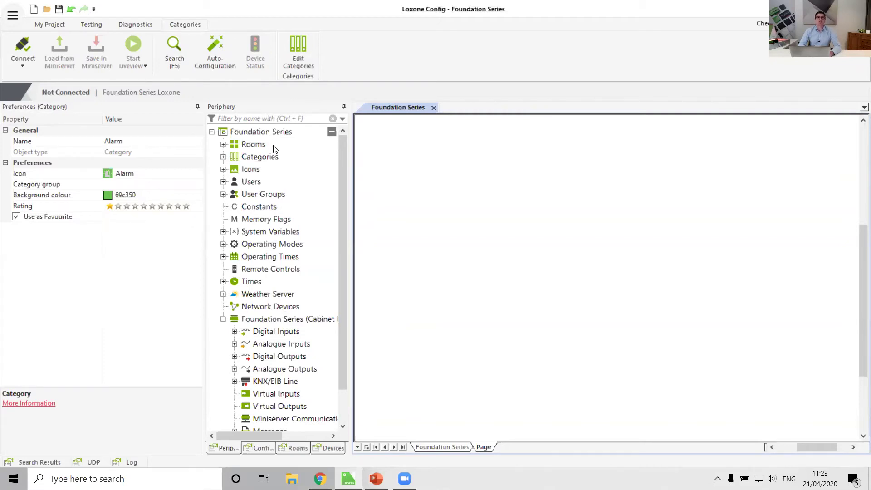
click(223, 144)
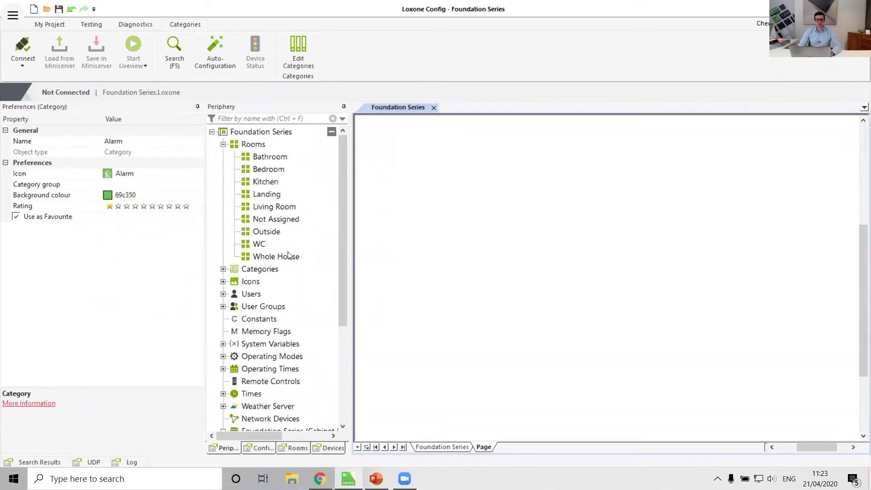
Review Bathroom's settings, glance at Categories and Users, then open the Miniserver diagram.
click(277, 159)
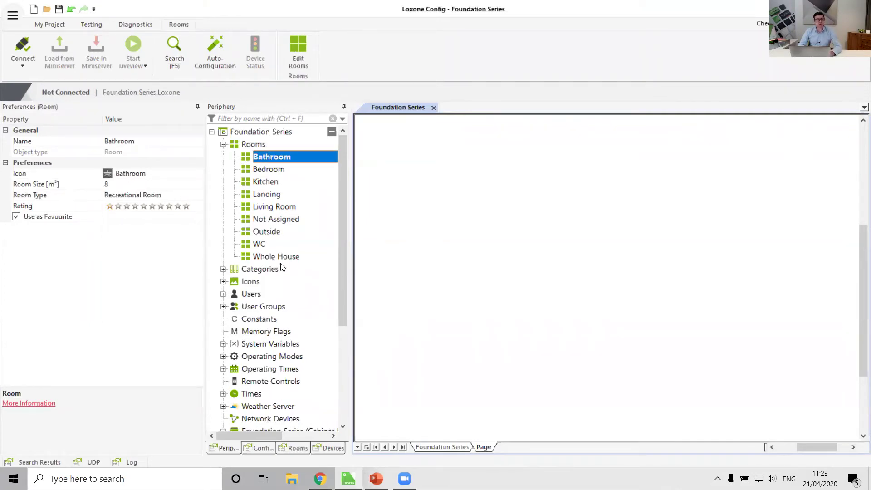
scroll(285, 213, down, 1)
scroll(286, 213, down, 2)
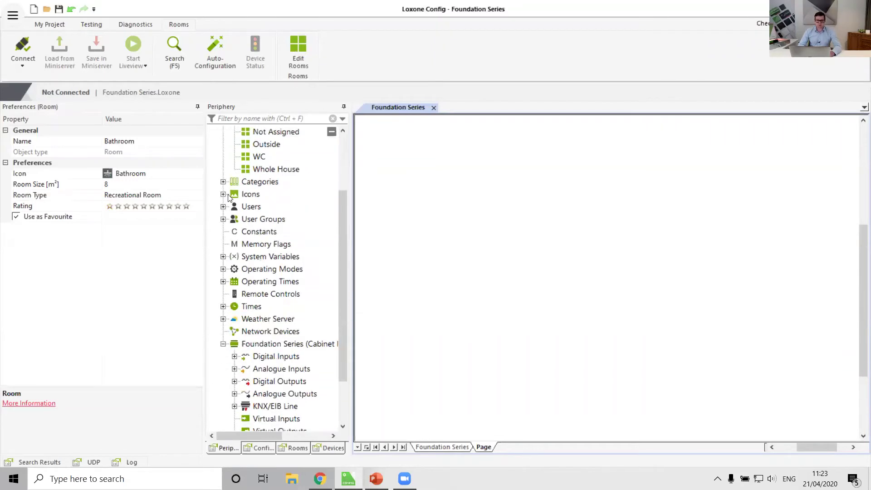
click(223, 182)
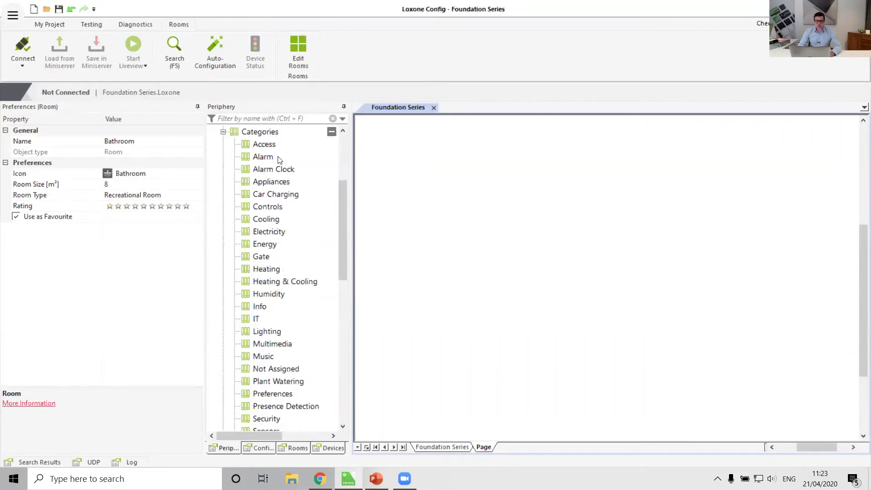
click(223, 132)
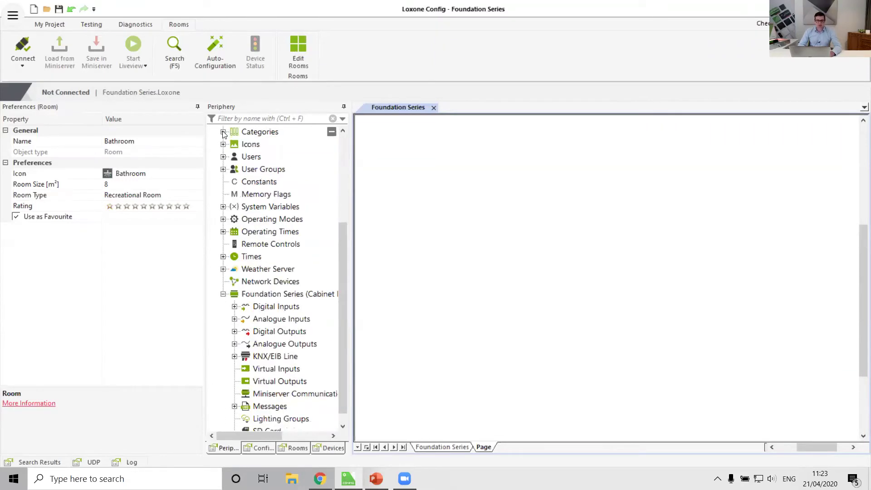
click(223, 156)
click(223, 157)
scroll(270, 245, down, 1)
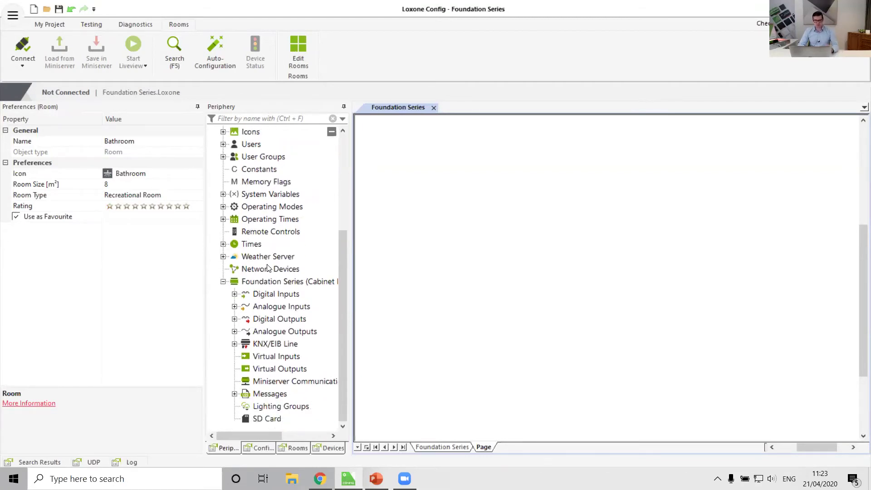
click(271, 283)
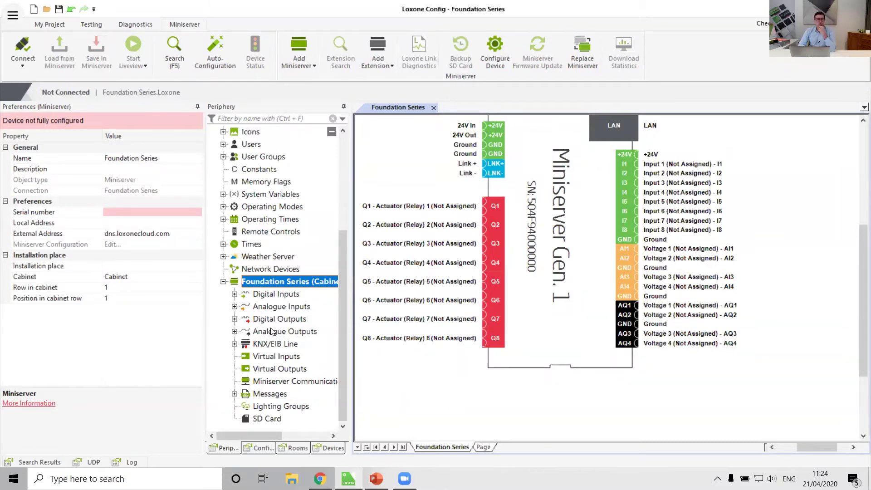
Bring the full Miniserver diagram with EIB terminals into view and collapse its I/O list.
scroll(464, 213, up, 1)
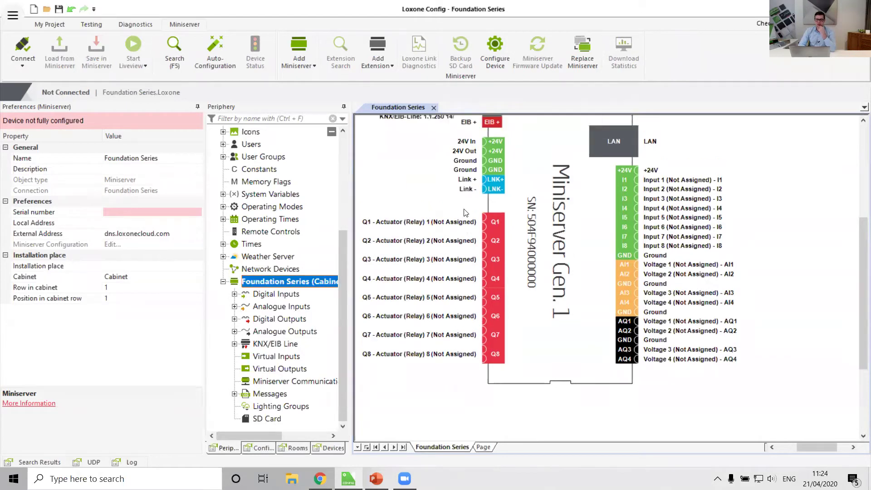
scroll(464, 213, up, 2)
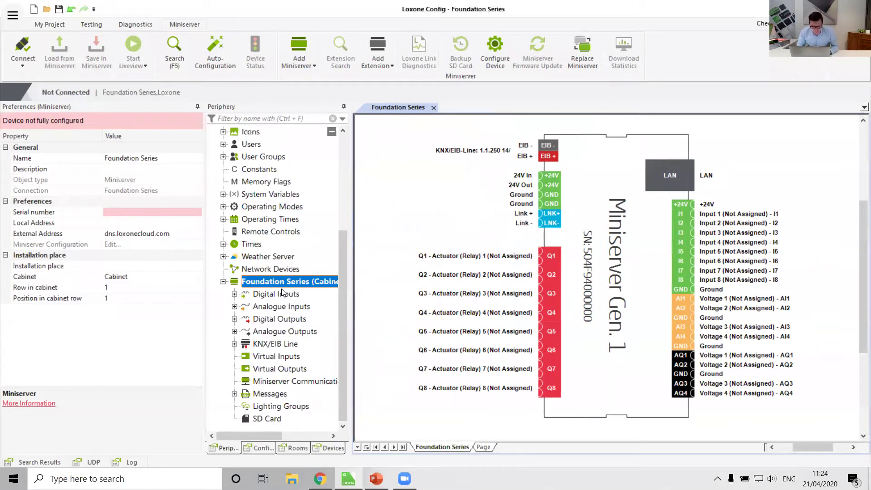
click(223, 281)
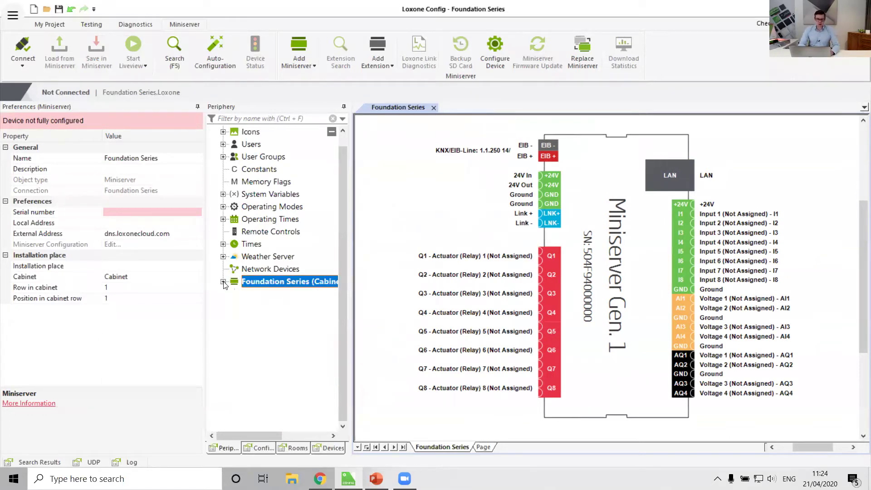
Browse Digital/Analogue Inputs and Outputs, then expand Digital Inputs to list Input 1–8.
click(223, 282)
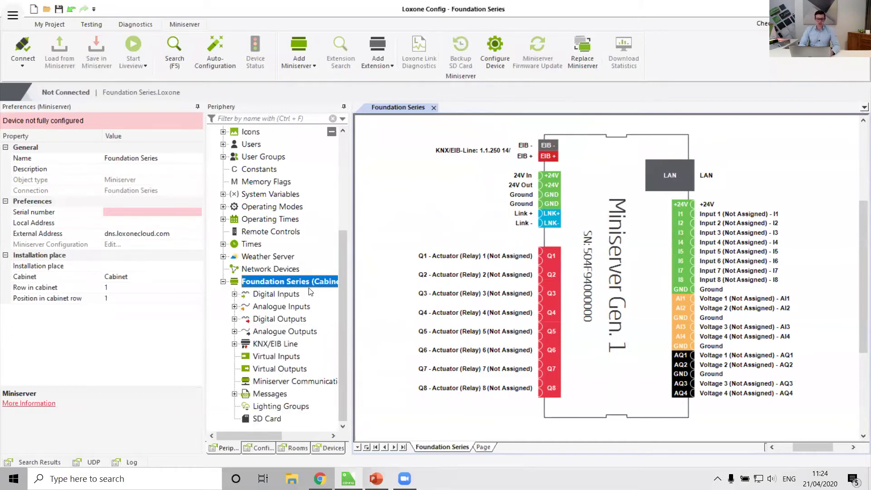
click(268, 294)
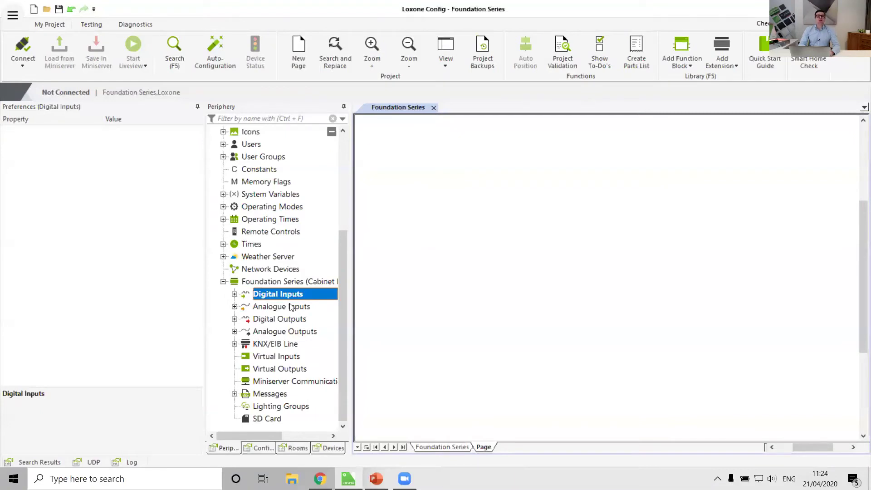
click(279, 306)
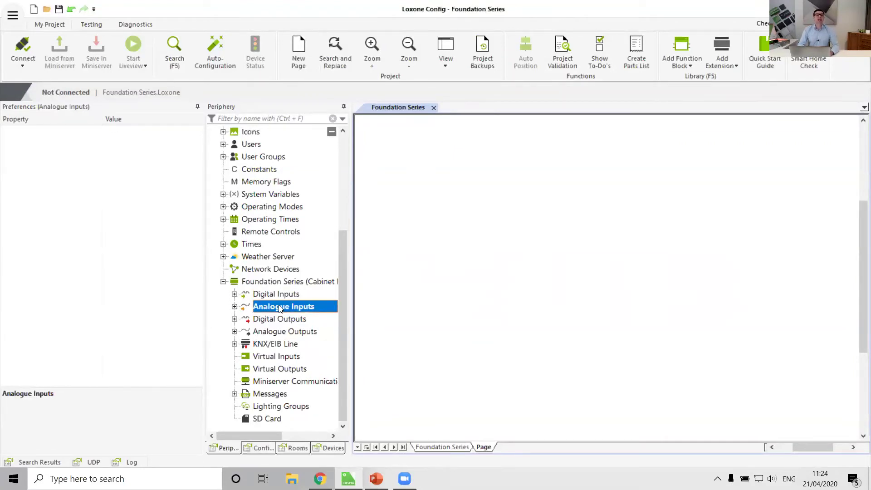
click(279, 320)
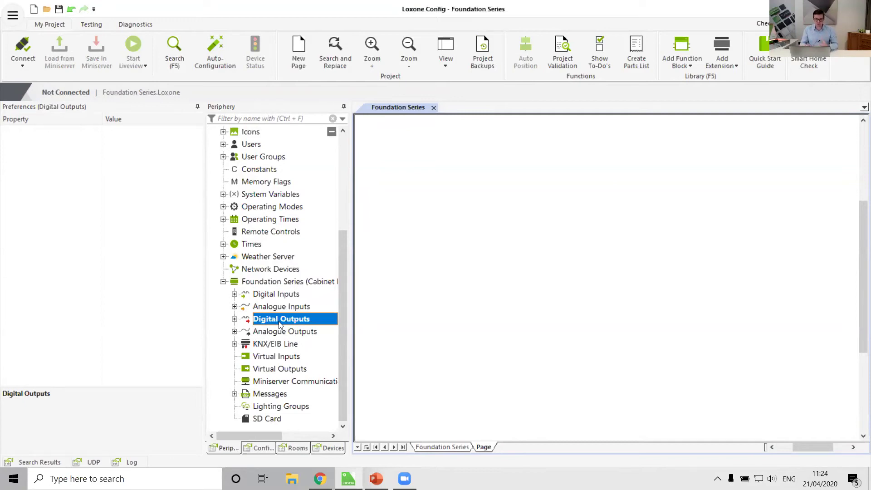
click(282, 335)
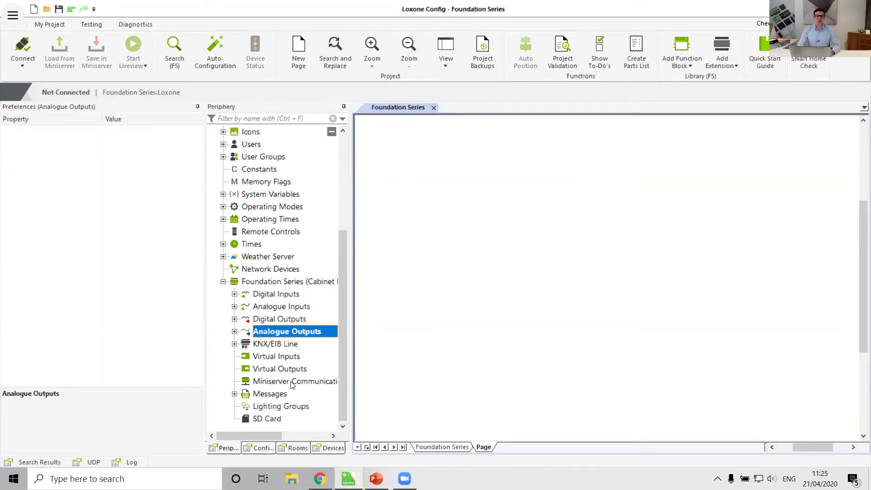
click(271, 294)
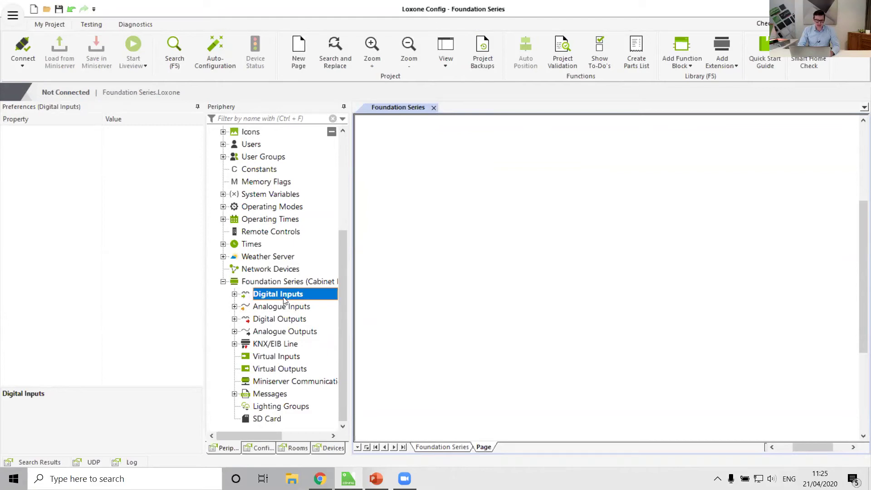
click(273, 308)
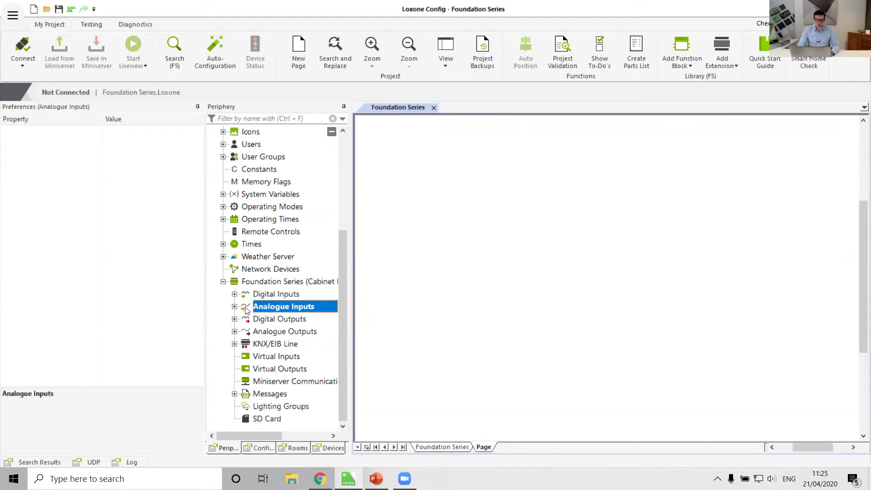
click(256, 320)
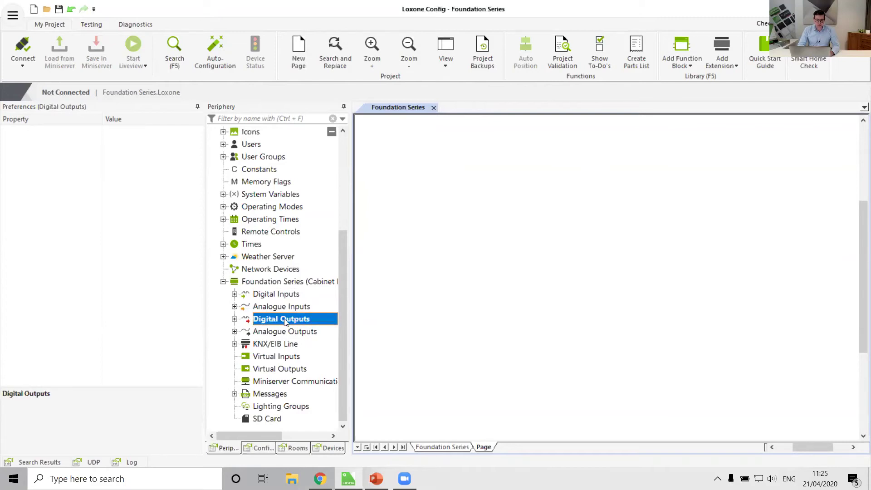
click(261, 333)
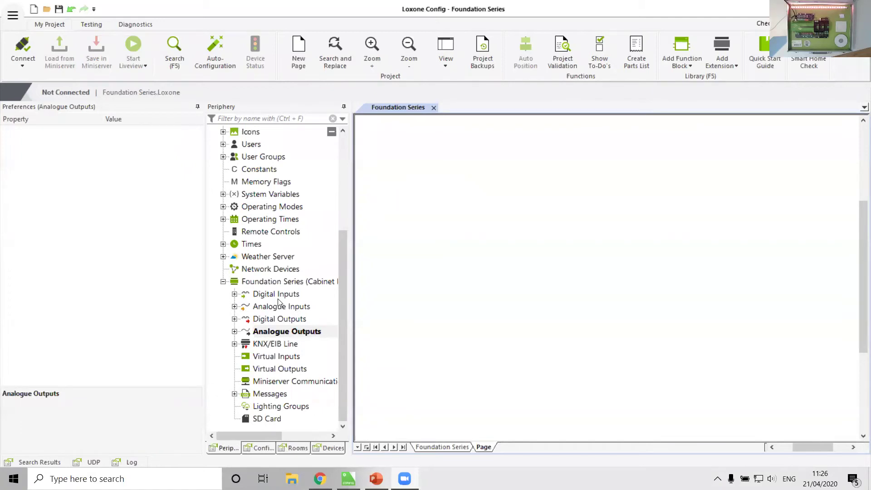
click(235, 294)
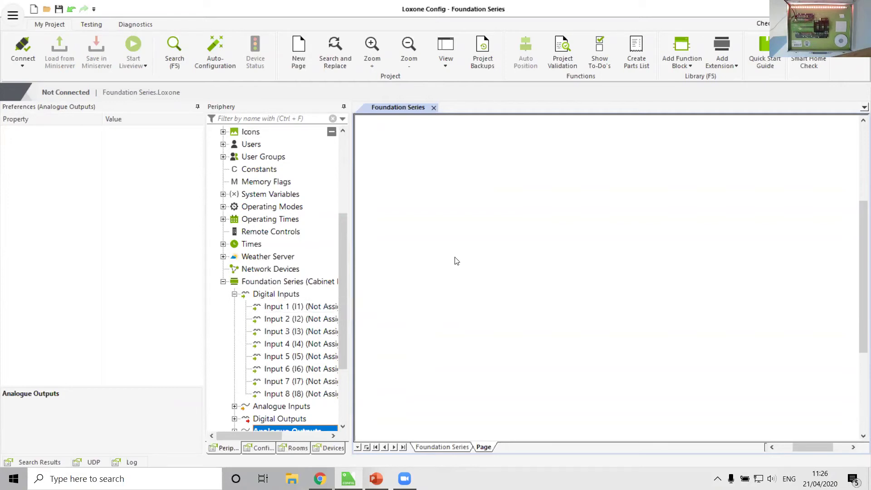
Show the blank page's properties and scroll the canvas to its top-left corner.
click(567, 200)
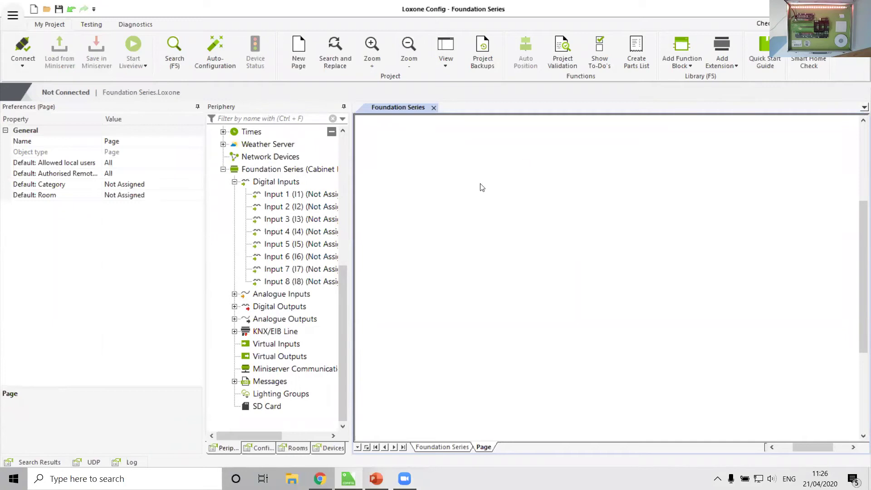
scroll(646, 407, up, 3)
scroll(645, 406, up, 3)
scroll(608, 376, left, 2)
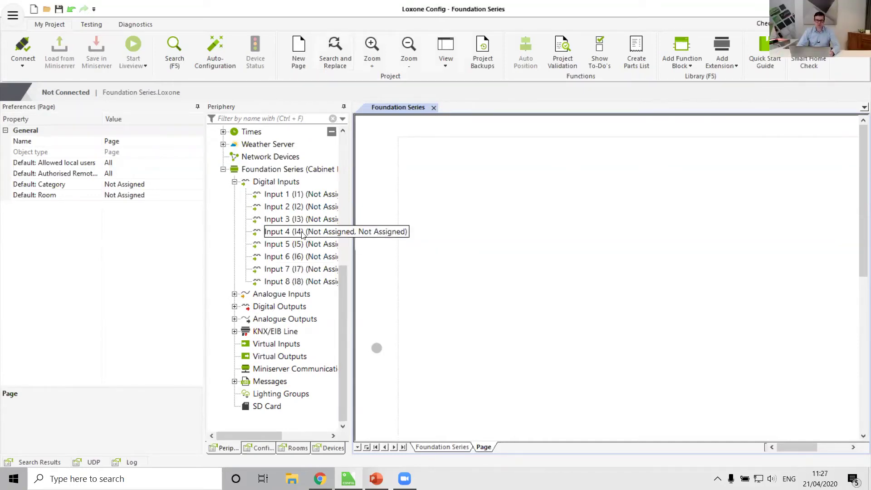
scroll(261, 245, up, 1)
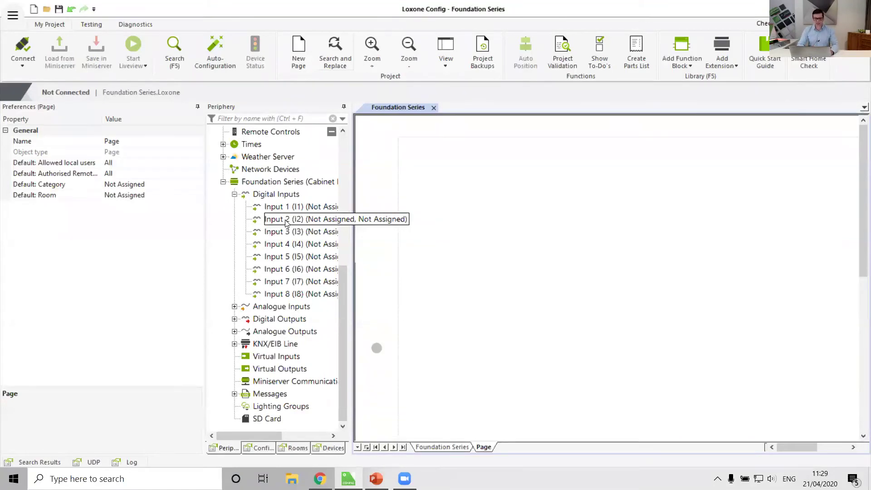
Place Input 1 near the top left of the Foundation Series page.
click(288, 209)
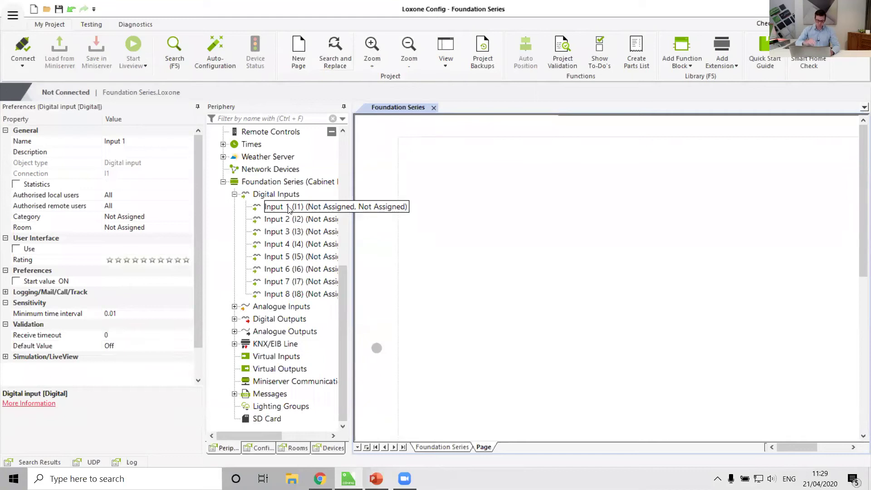
click(281, 211)
drag(281, 210, 445, 172)
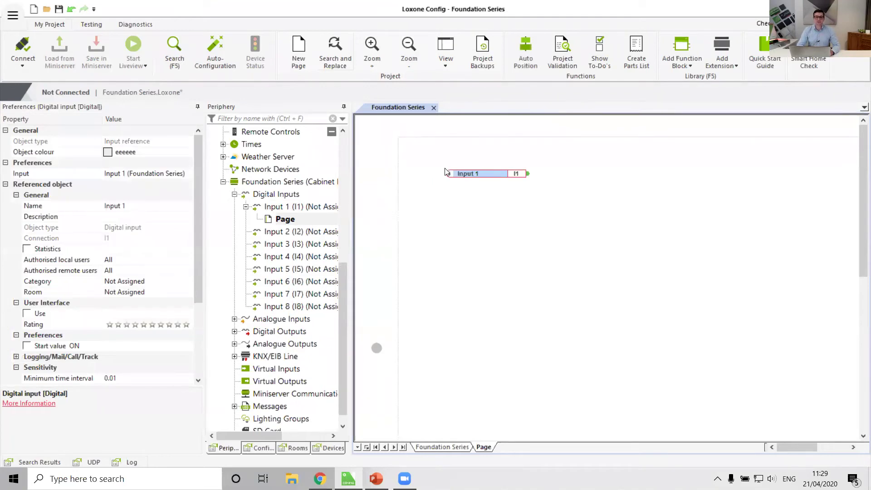
click(467, 218)
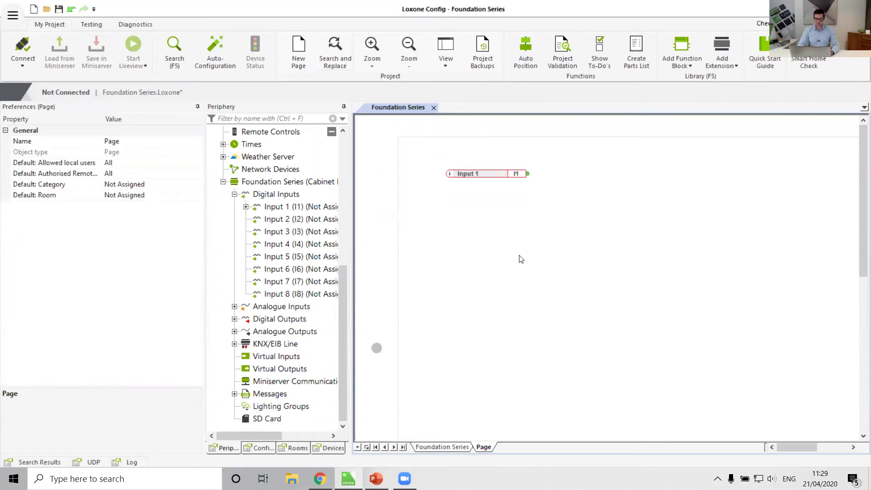
Add Actuator (Relay) 1 to the right of Input 1 and wire Input 1 to its Q1.
click(235, 319)
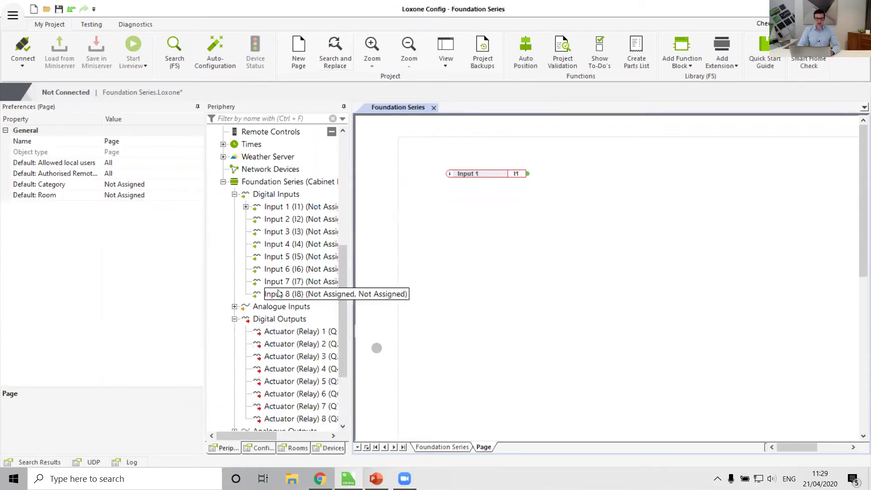
scroll(277, 294, down, 3)
click(289, 235)
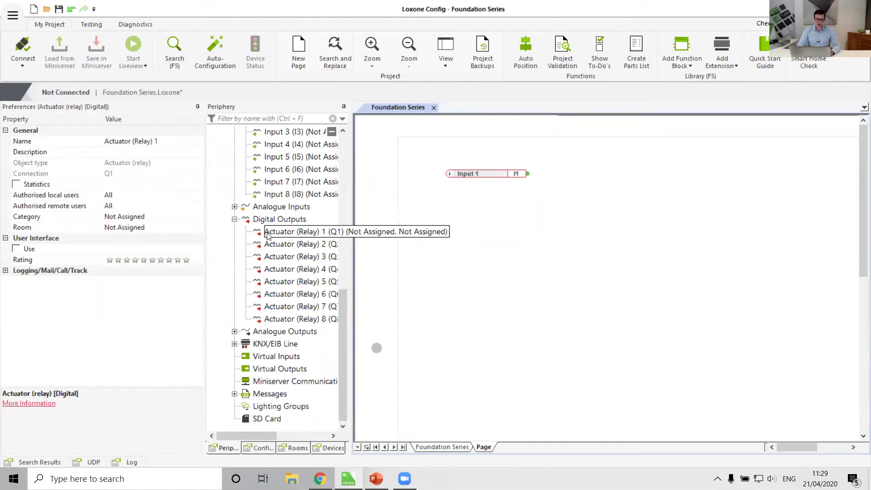
drag(276, 233, 621, 177)
click(582, 231)
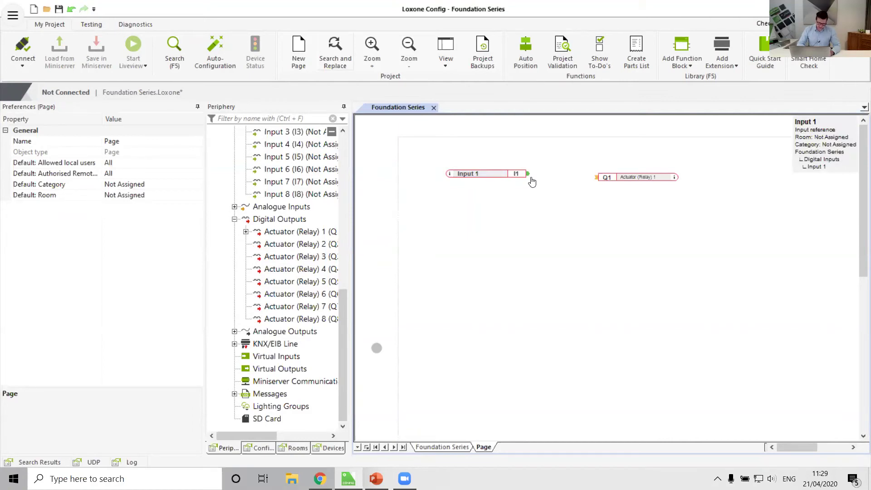
drag(529, 177, 596, 185)
click(572, 253)
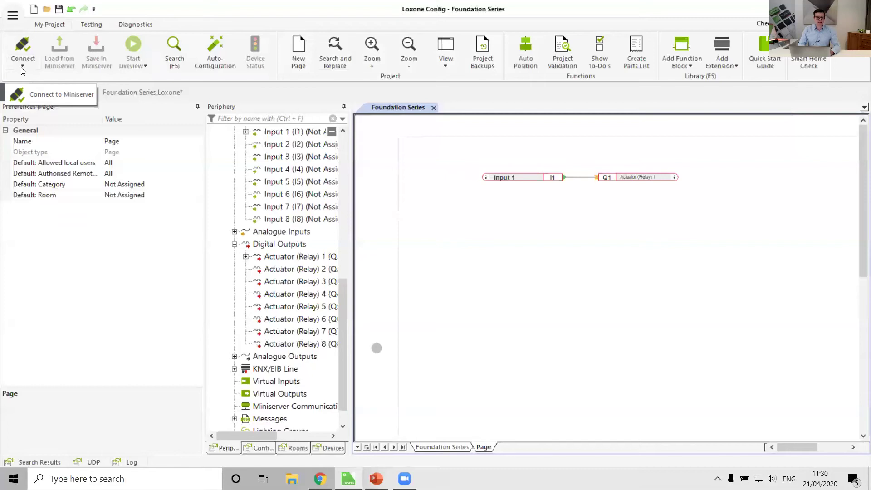
Search the network and select the Foundation Series Miniserver at 10.44.44.85.
click(22, 67)
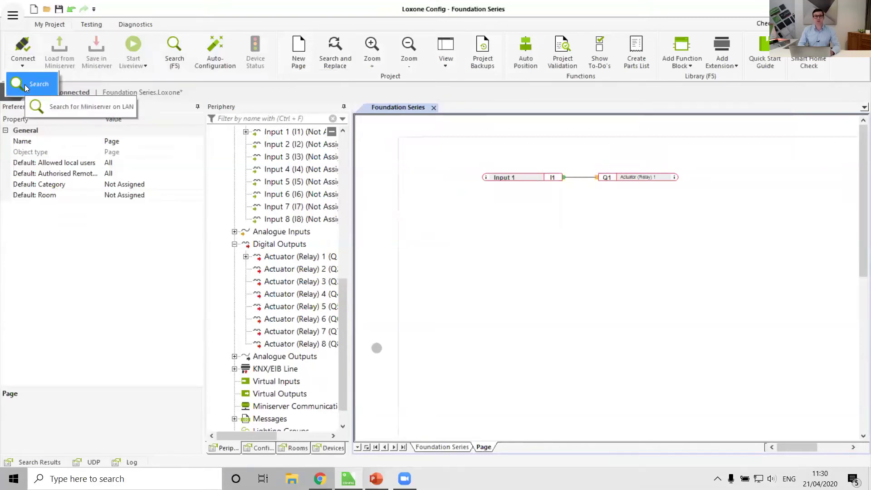
click(25, 84)
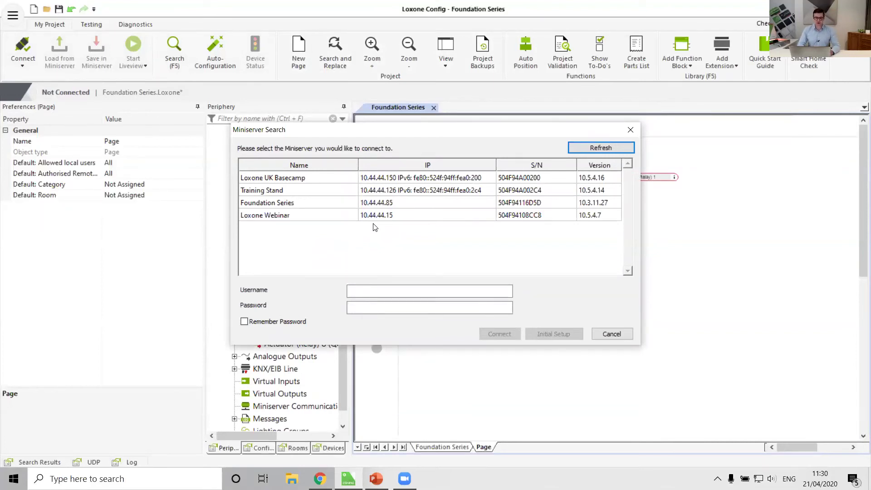
click(296, 204)
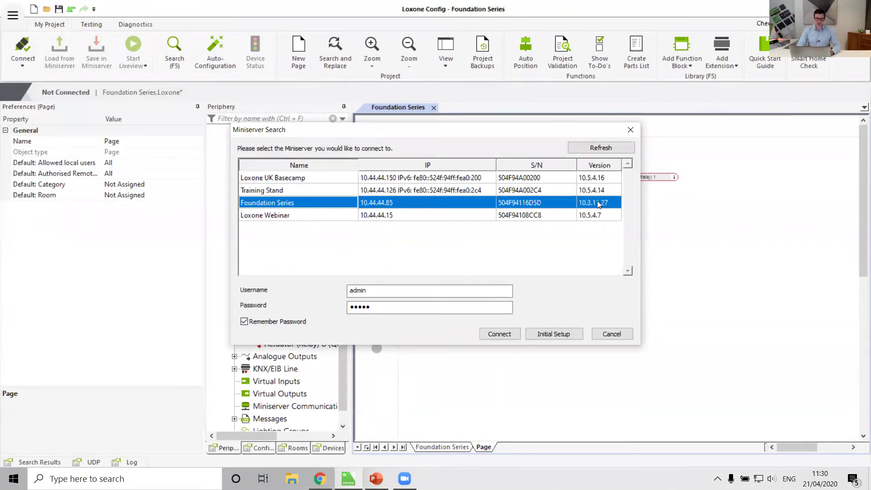
Enter the Miniserver username and password and connect, which fails with incorrect credentials.
click(381, 292)
text(admin)
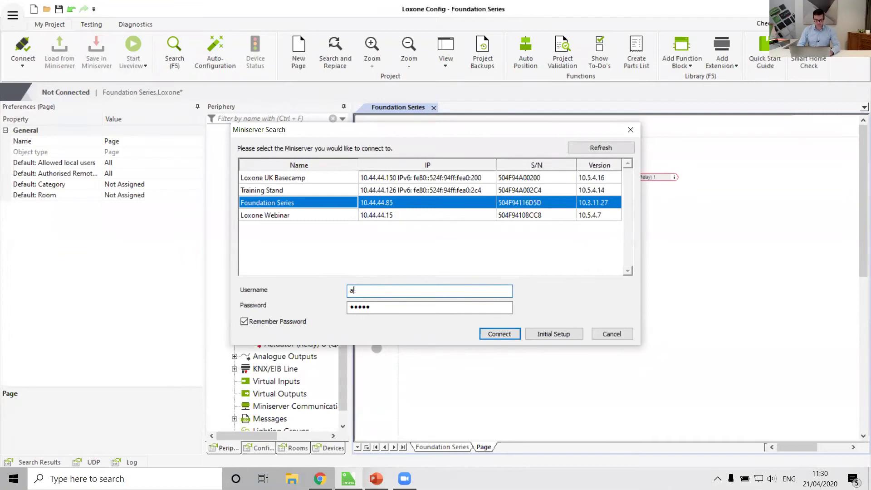
key(Tab)
text(admin)
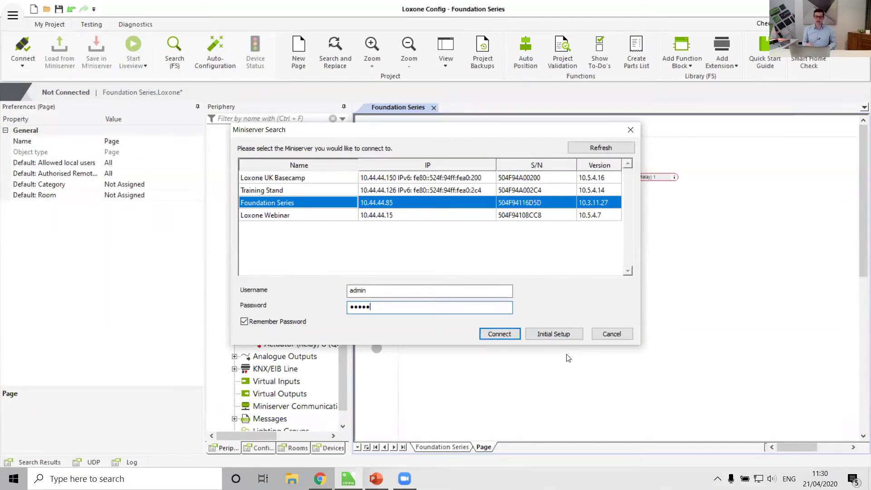
click(494, 334)
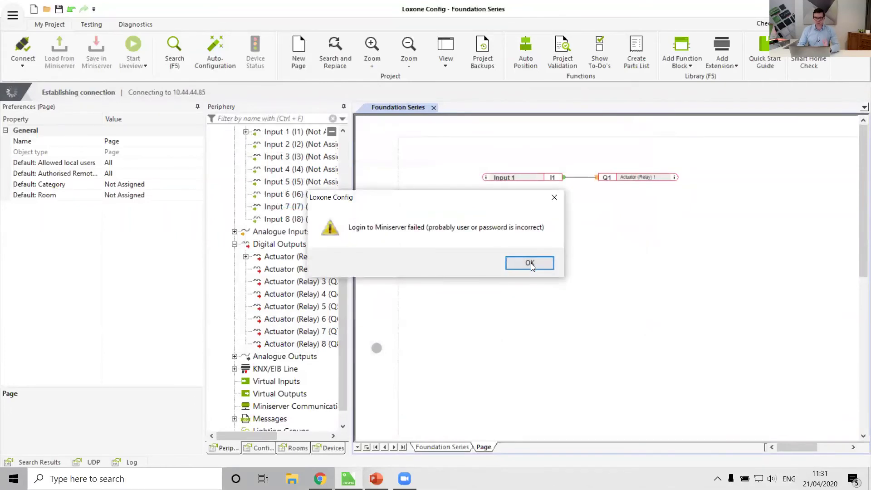
click(530, 263)
double_click(455, 271)
key(BackSpace)
text(*******)
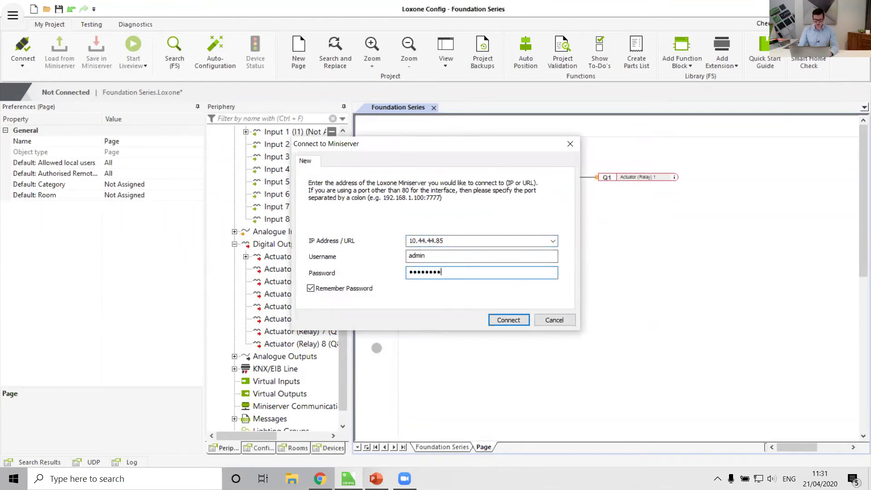
key(Return)
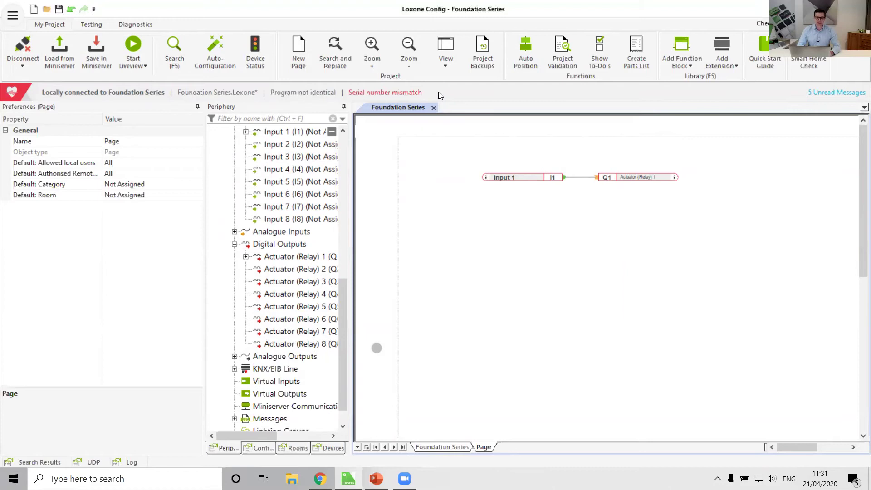
scroll(254, 245, up, 3)
click(249, 217)
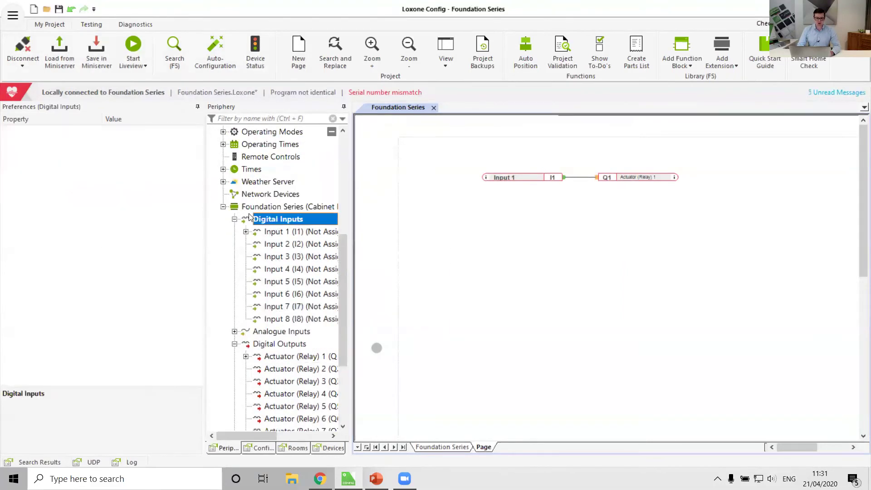
click(259, 207)
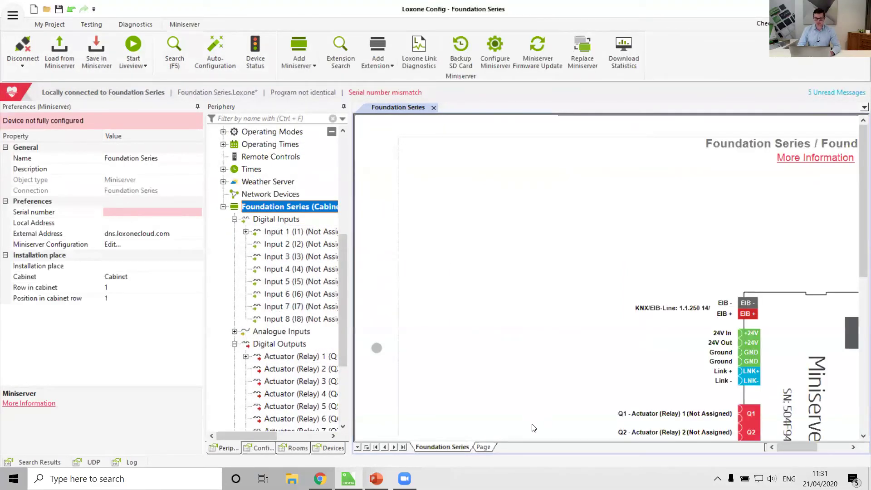
click(489, 448)
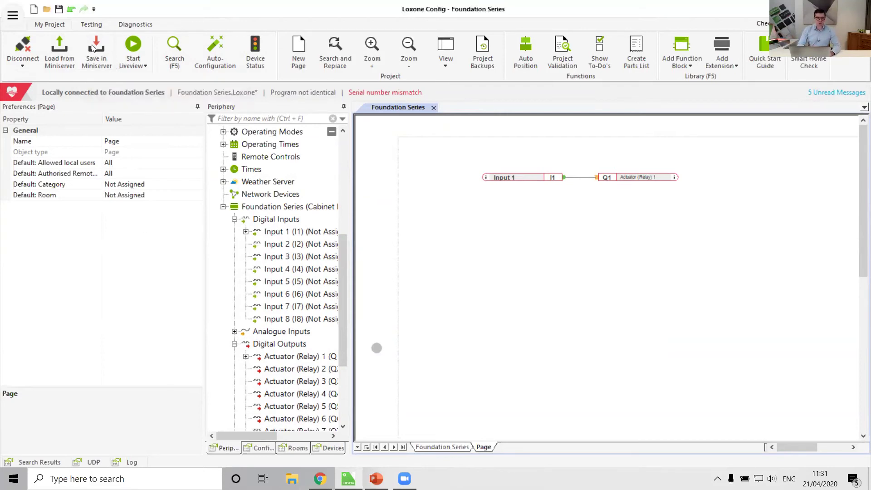
Save the Foundation Series program to the Miniserver, accepting the serial number update.
click(92, 48)
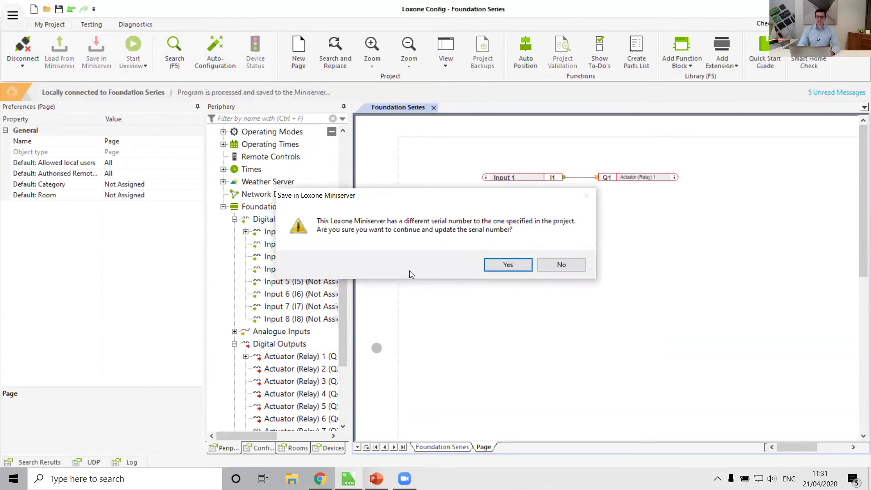
click(507, 264)
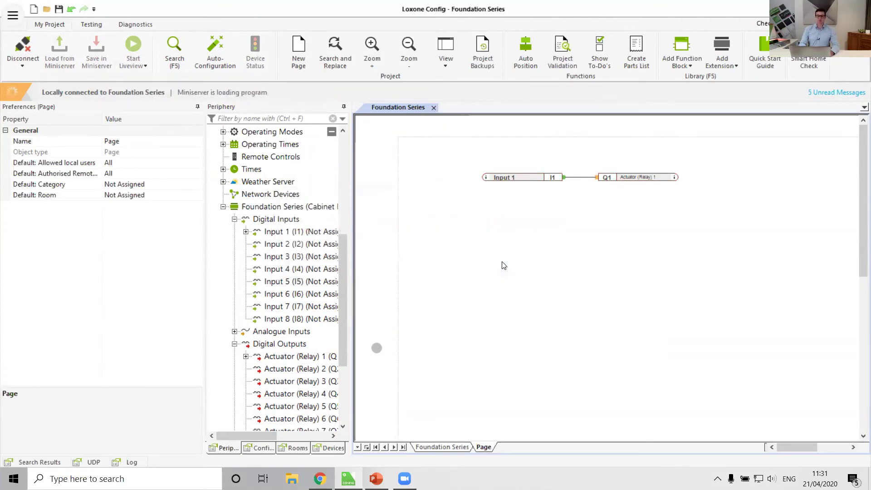
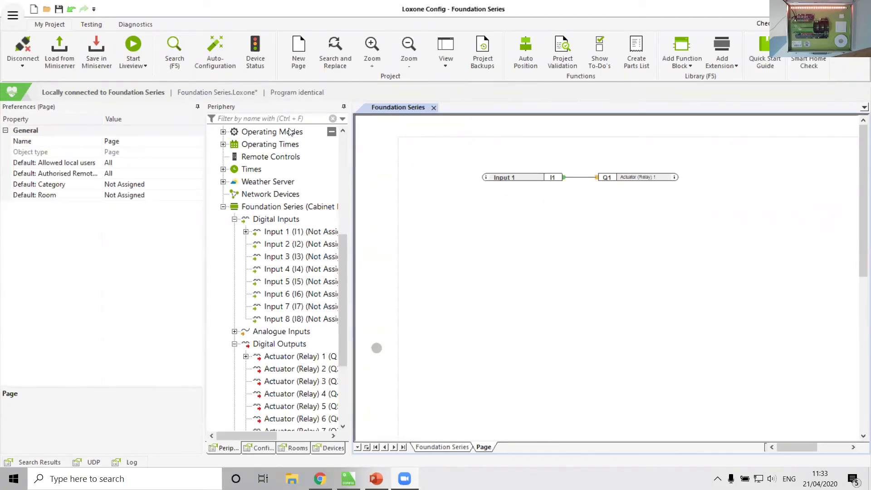
Run live view to inspect the Actuator (Relay) 1 block, then stop it.
click(131, 45)
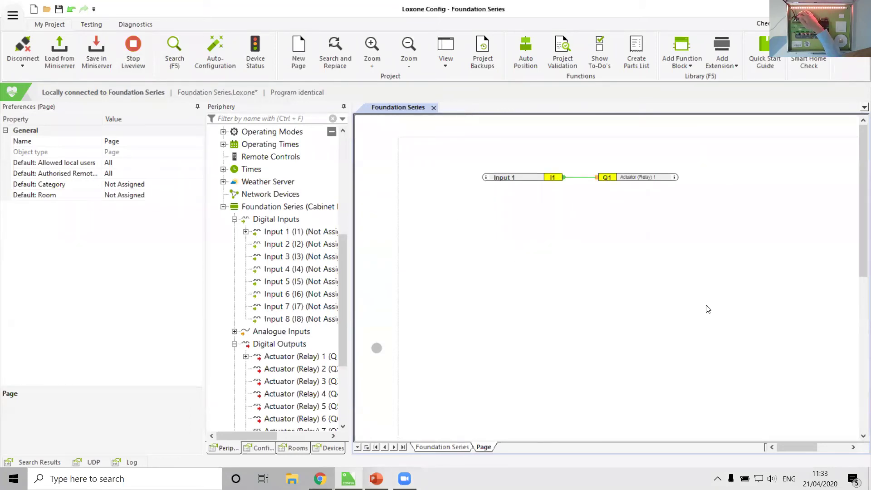
mouse_move(553, 184)
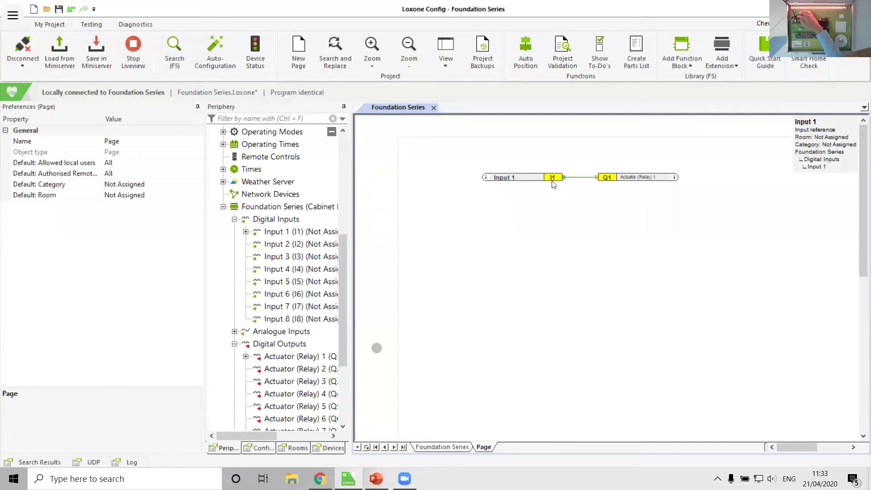
mouse_move(608, 182)
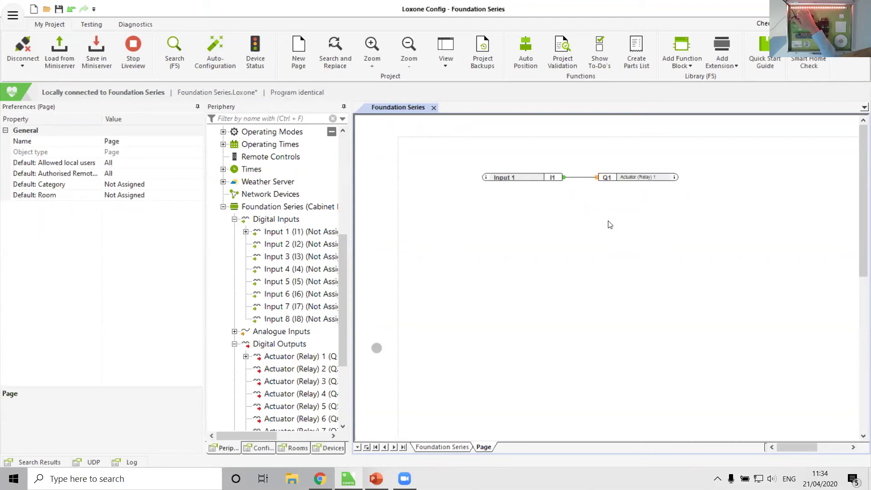
click(631, 178)
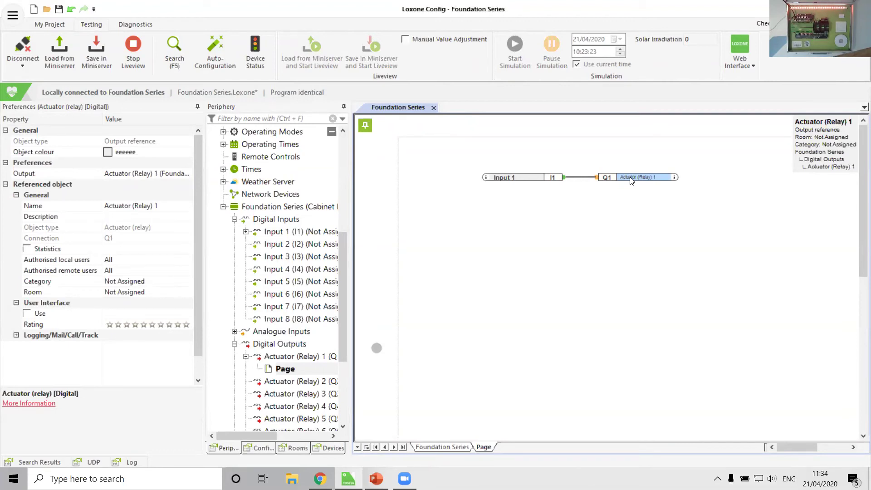
click(648, 278)
click(63, 26)
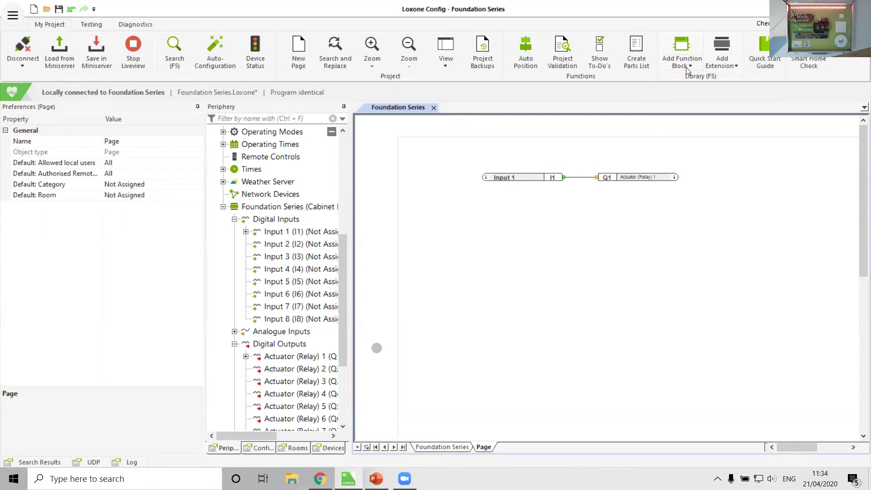
Browse the function block list, then inspect the Input 1 and Actuator (Relay) 1 blocks.
click(689, 67)
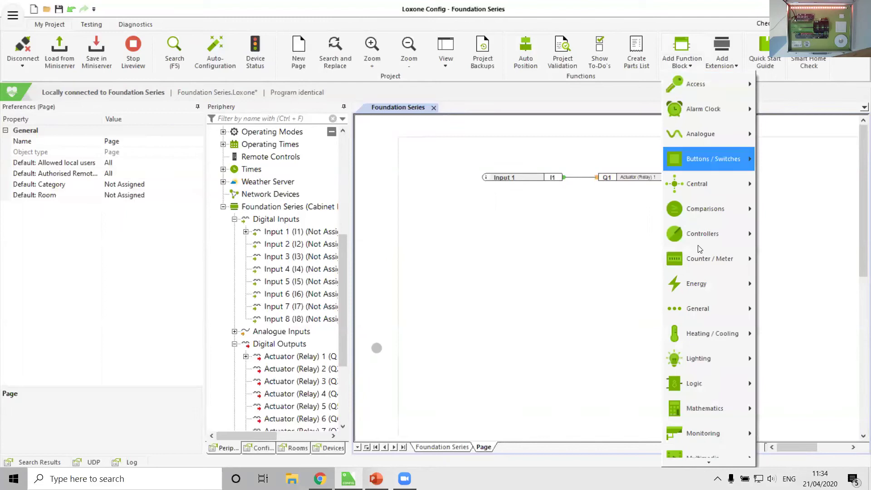
mouse_move(706, 467)
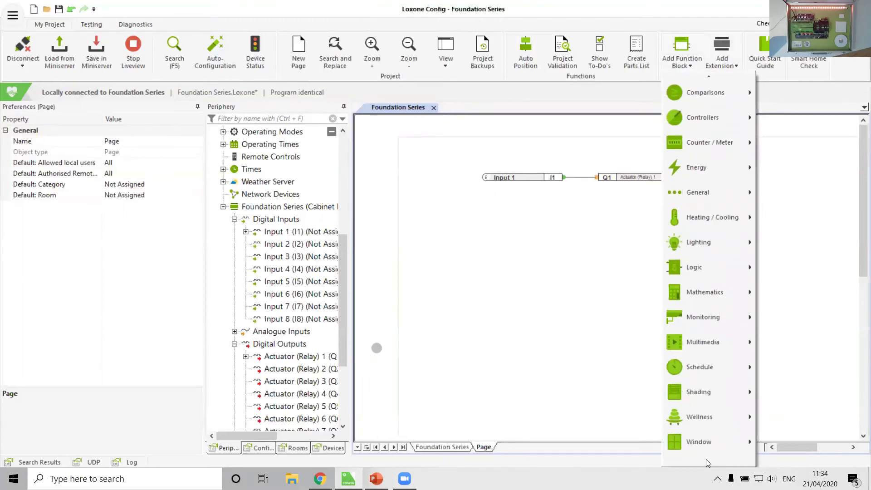
mouse_move(706, 93)
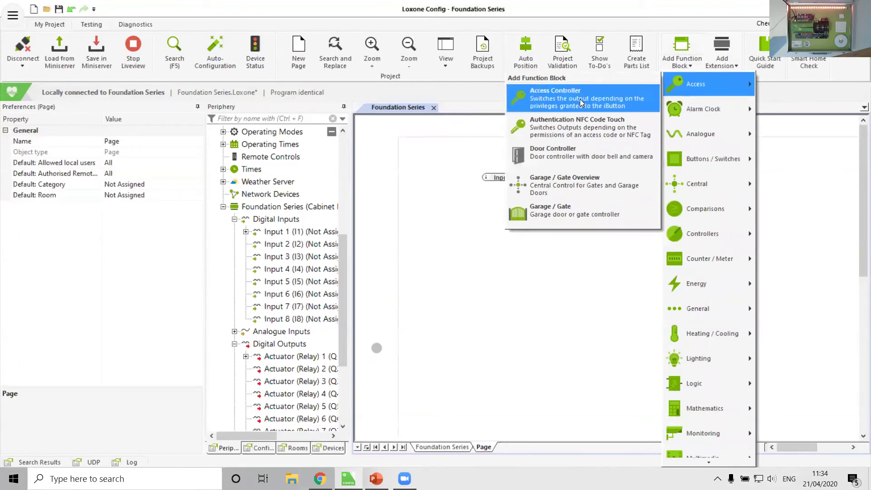
mouse_move(703, 110)
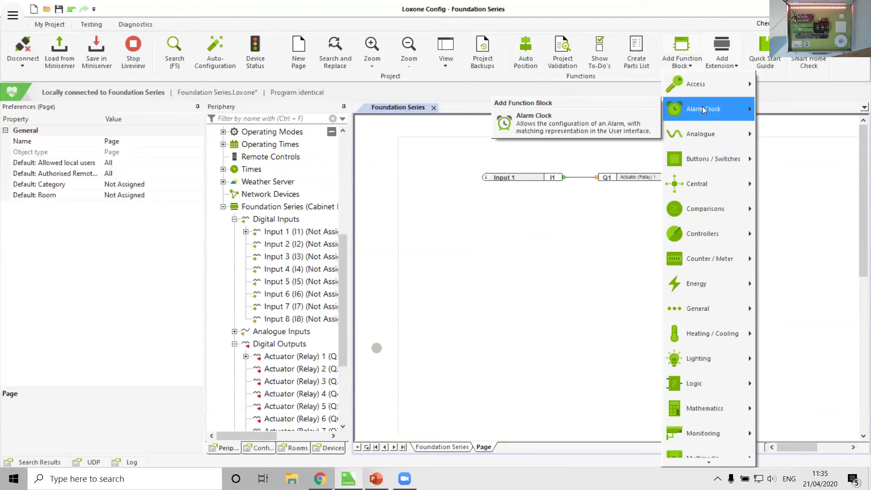
click(573, 263)
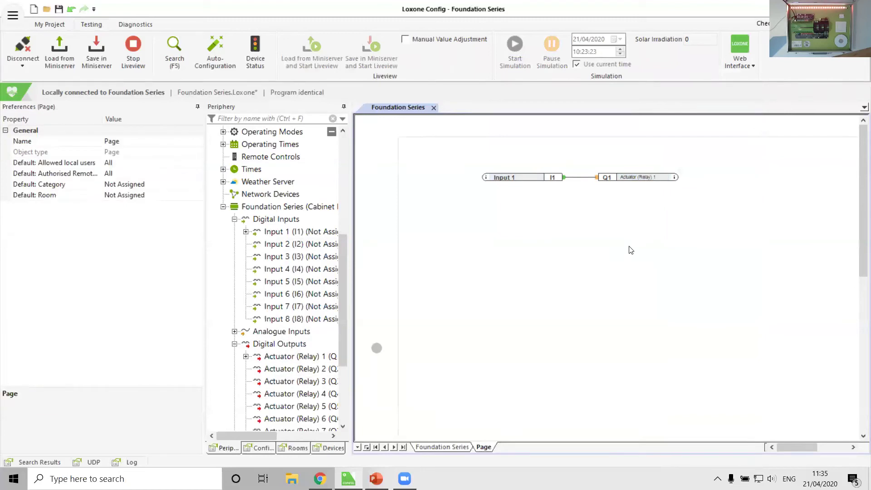
click(514, 179)
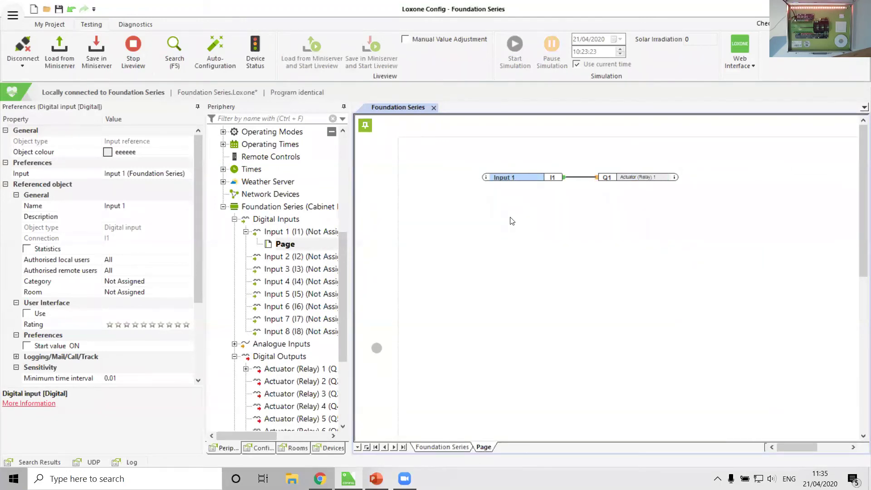
click(640, 178)
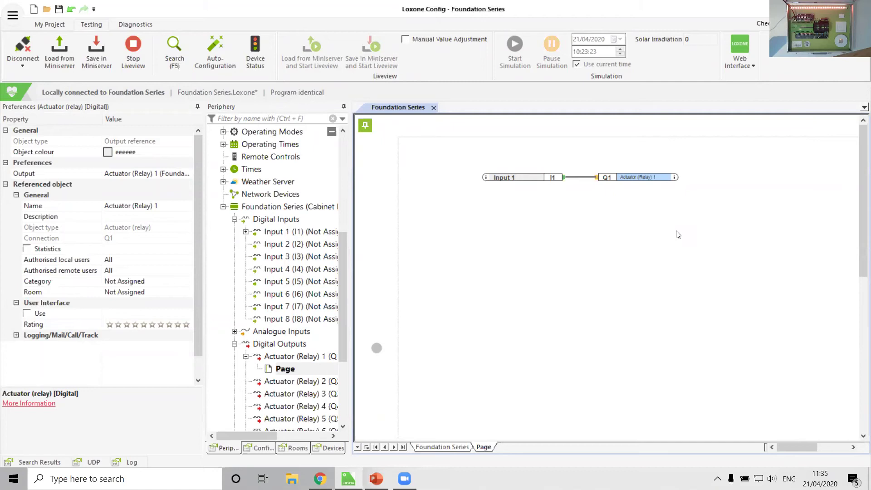
click(523, 244)
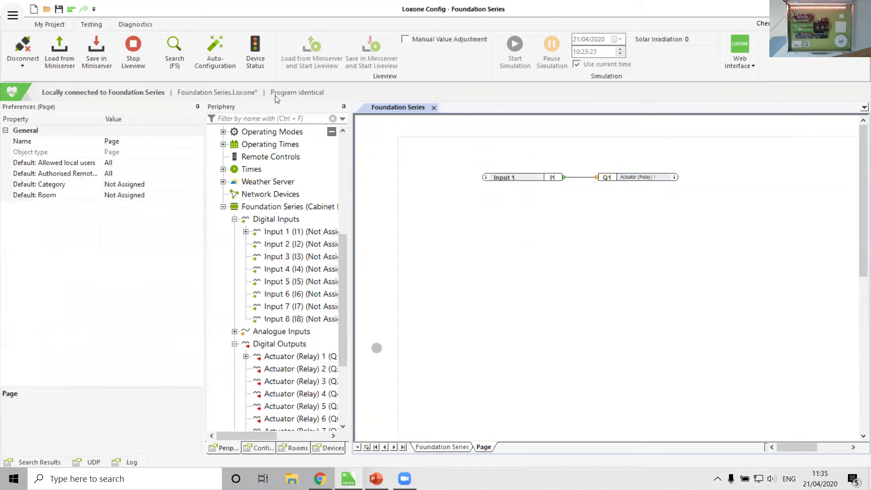
click(58, 28)
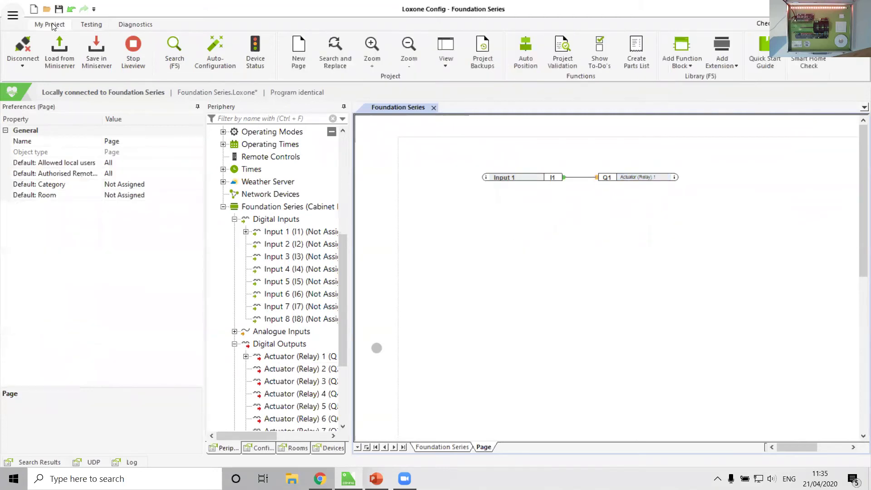
Place a Switch function block below the Input 1 to Actuator (Relay) 1 link.
click(679, 68)
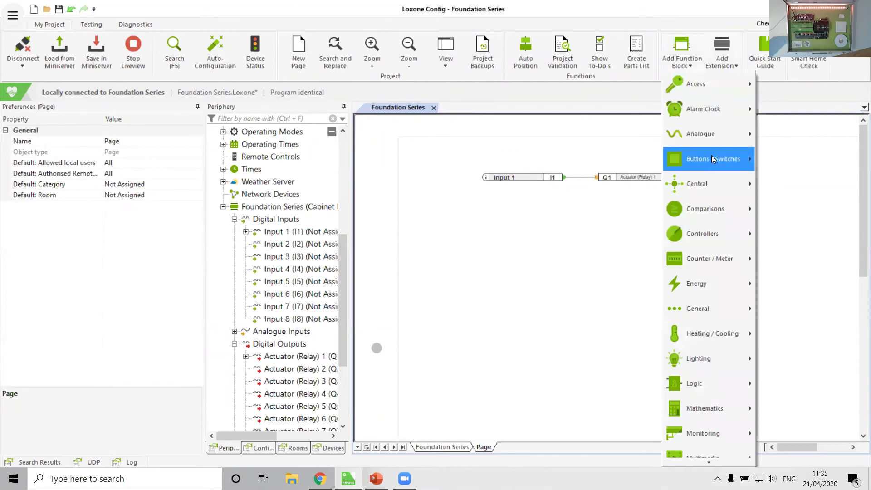
mouse_move(711, 155)
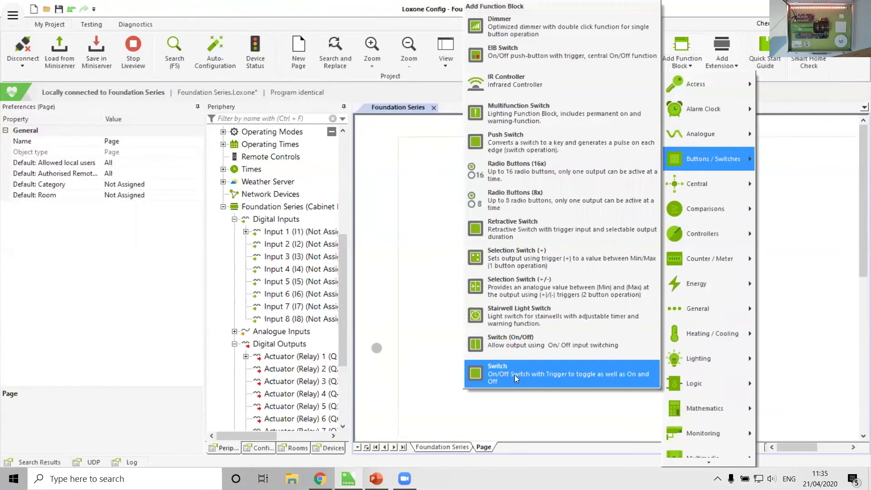
click(563, 379)
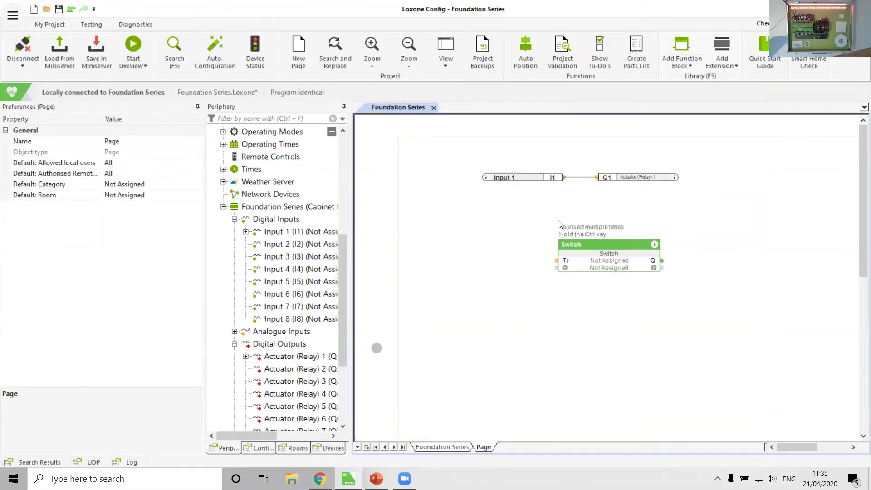
click(535, 200)
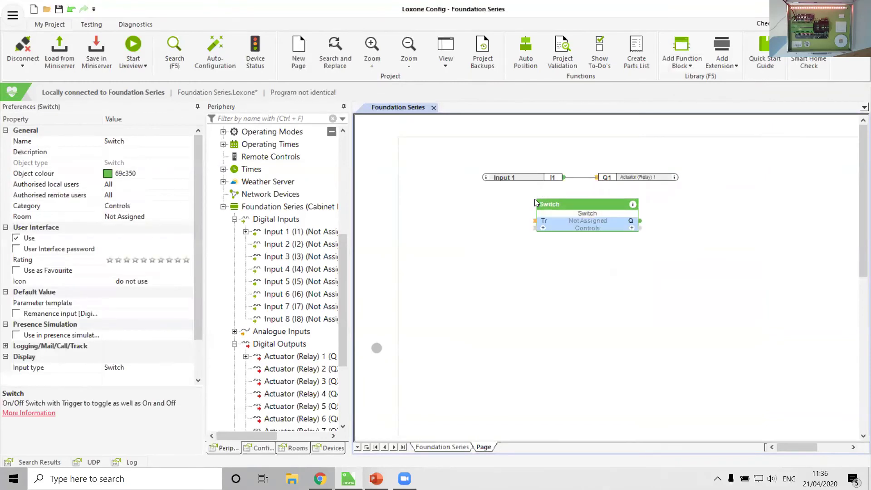
Wire Input 1 to the Switch trigger and the Switch output to Actuator (Relay) 1.
click(567, 180)
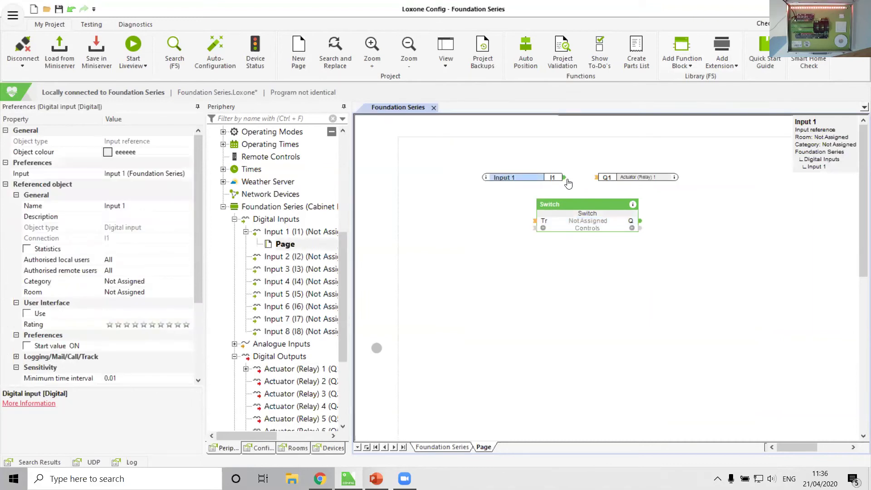
drag(521, 179, 536, 221)
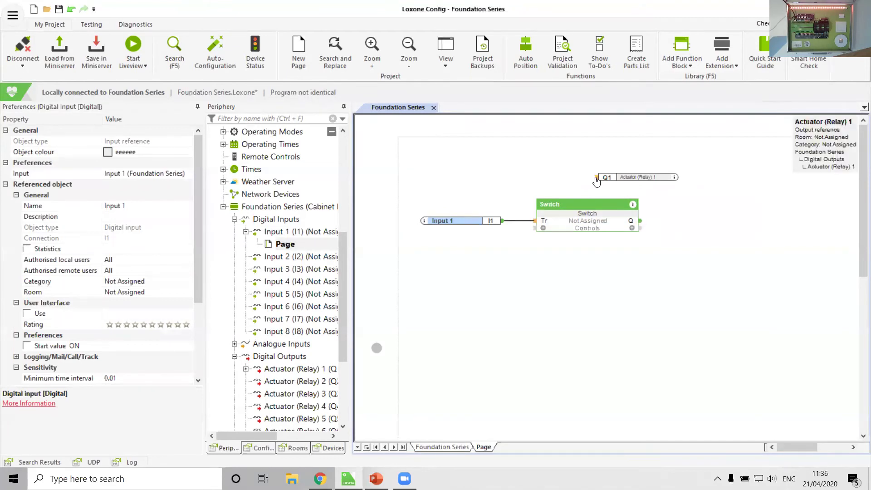
drag(596, 181, 640, 222)
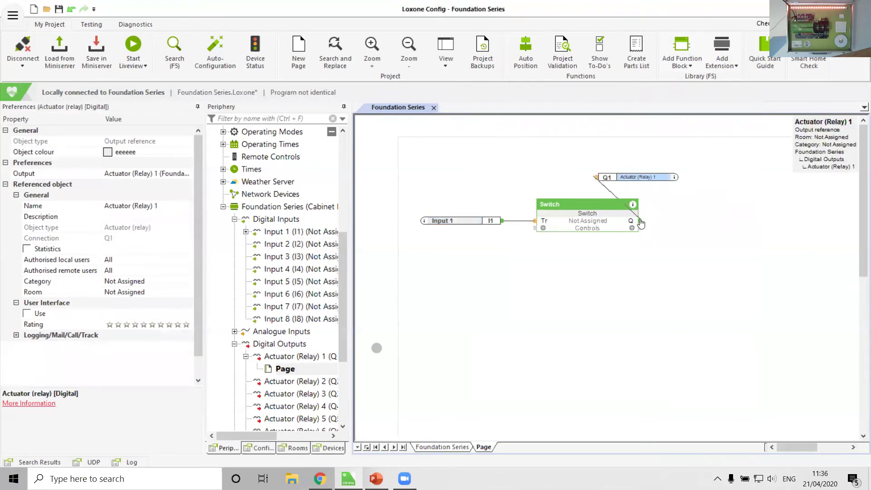
Check the Switch and Input 1 blocks, then save the program to the Miniserver.
click(595, 221)
click(588, 264)
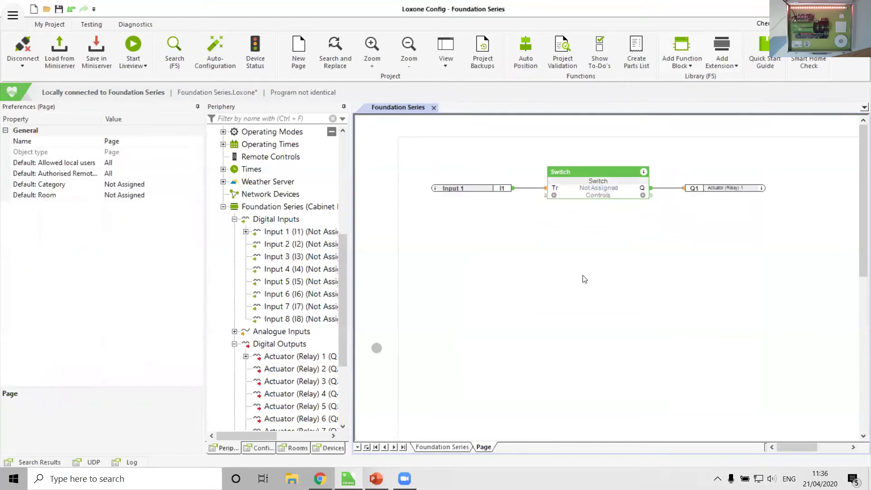
click(465, 188)
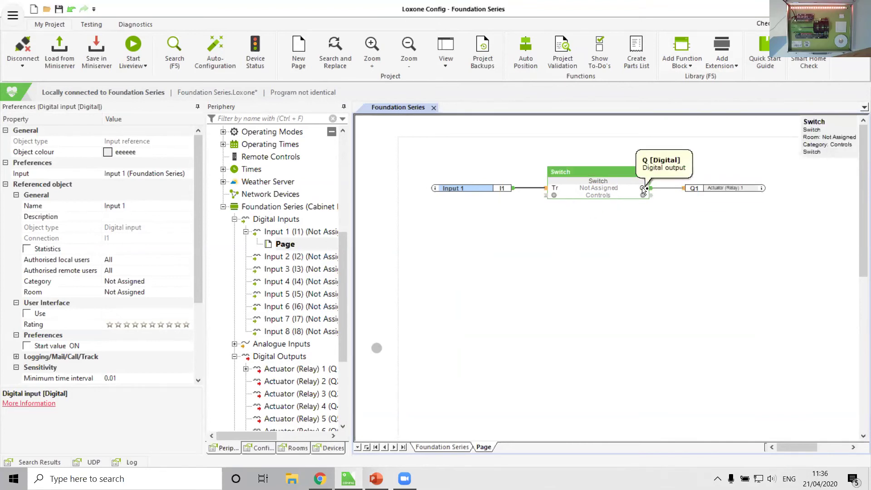
click(570, 256)
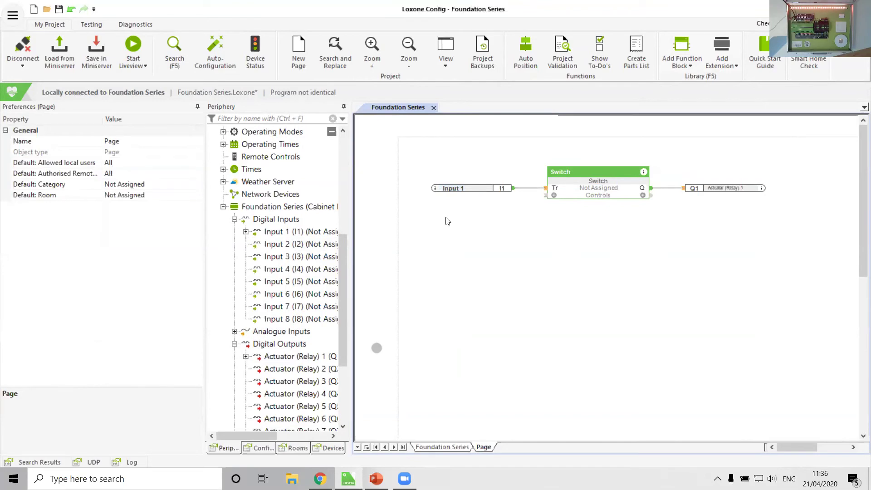
click(99, 39)
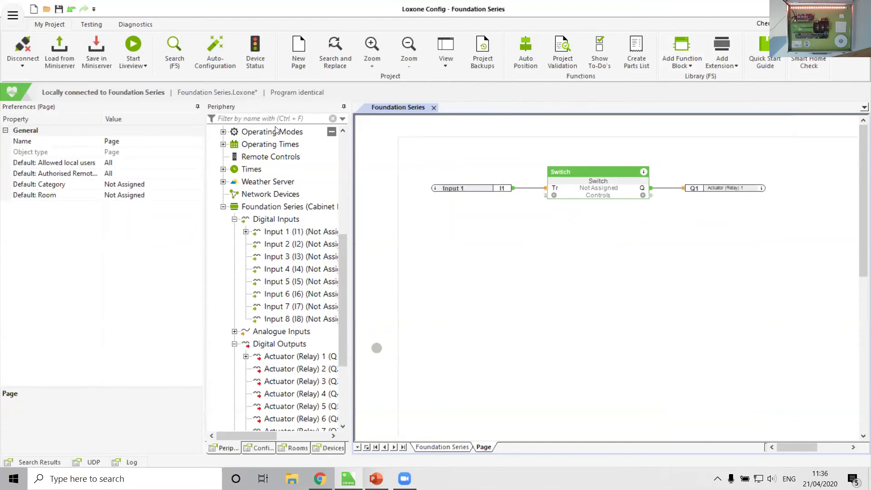
Watch the Switch logic's Off states in live view, then switch to the Testing tools.
click(136, 44)
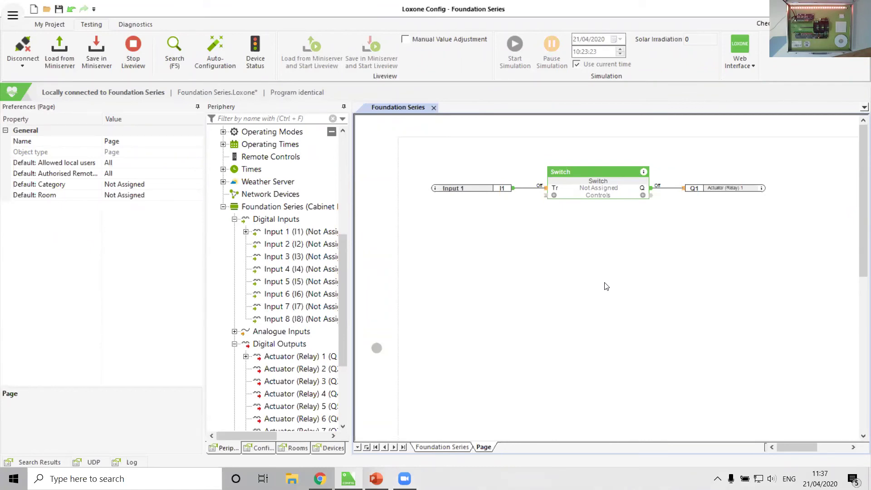
click(133, 46)
click(62, 27)
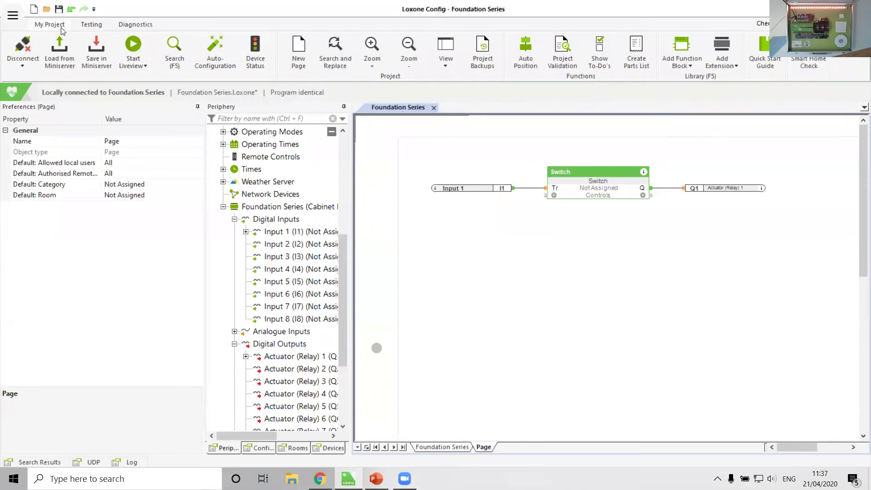
click(85, 24)
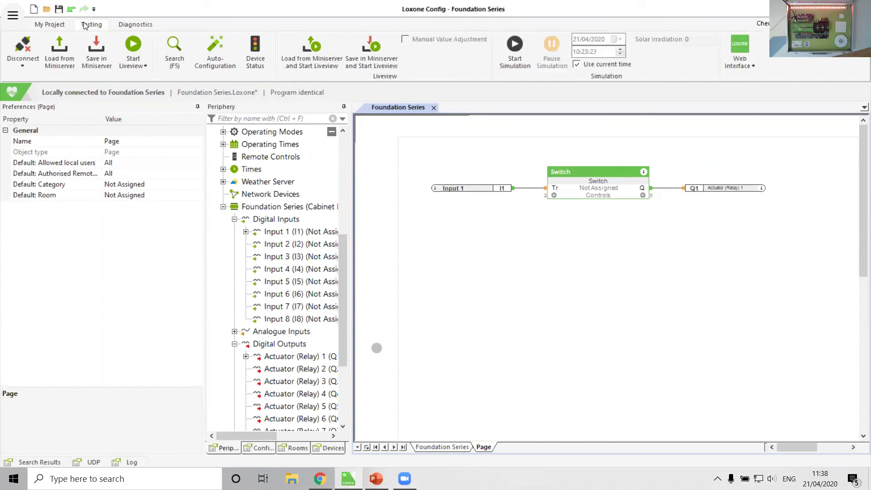
Simulate the program, toggling Actuator (Relay) 1 on and off via Input 1, then select Input 1.
click(511, 60)
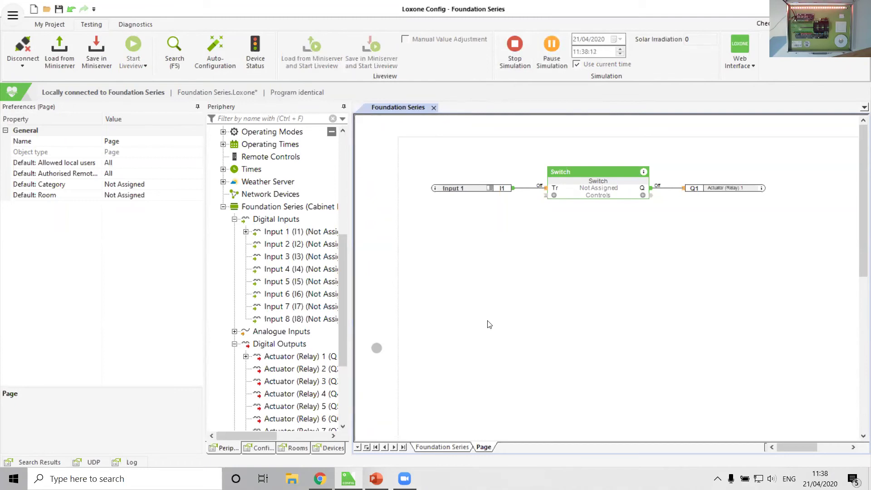
click(490, 191)
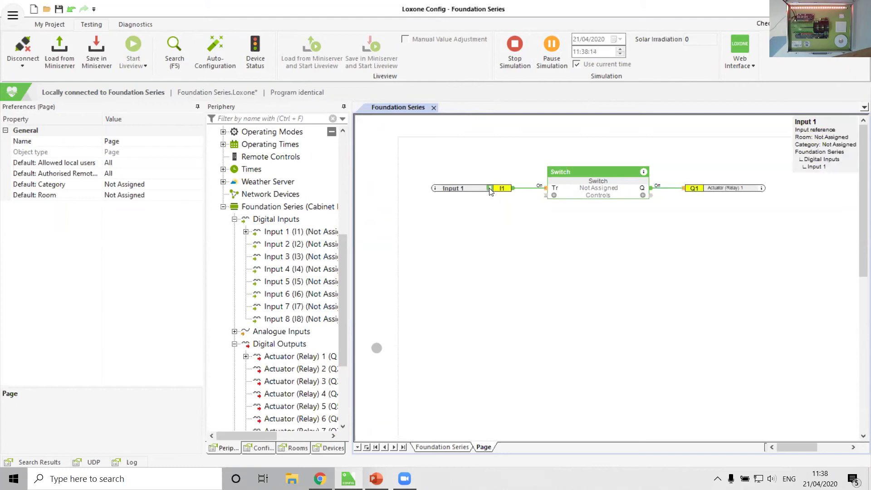
click(490, 190)
click(490, 191)
click(490, 191)
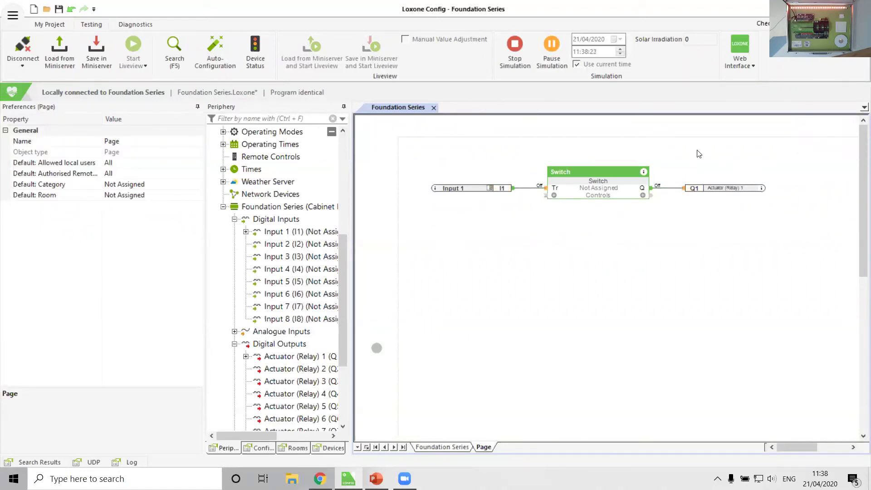
click(463, 190)
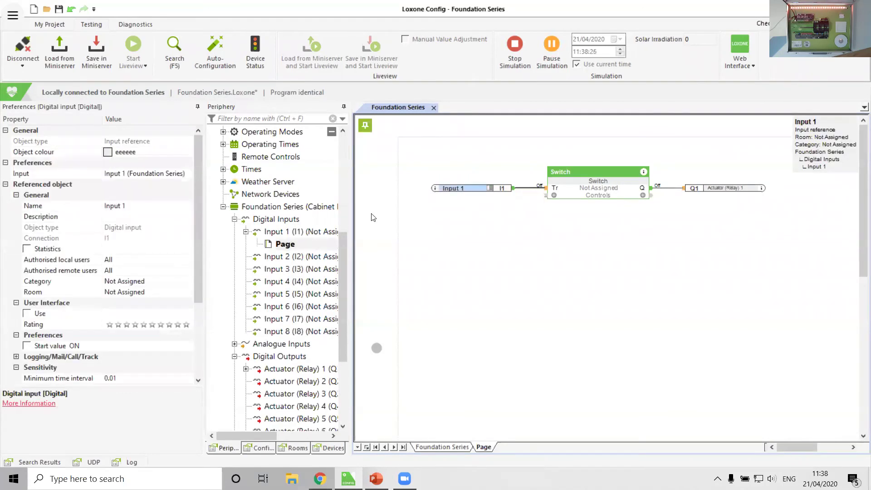
Set Input 1's Simulation/LiveView display type to Push-button (normally open).
drag(193, 159, 198, 277)
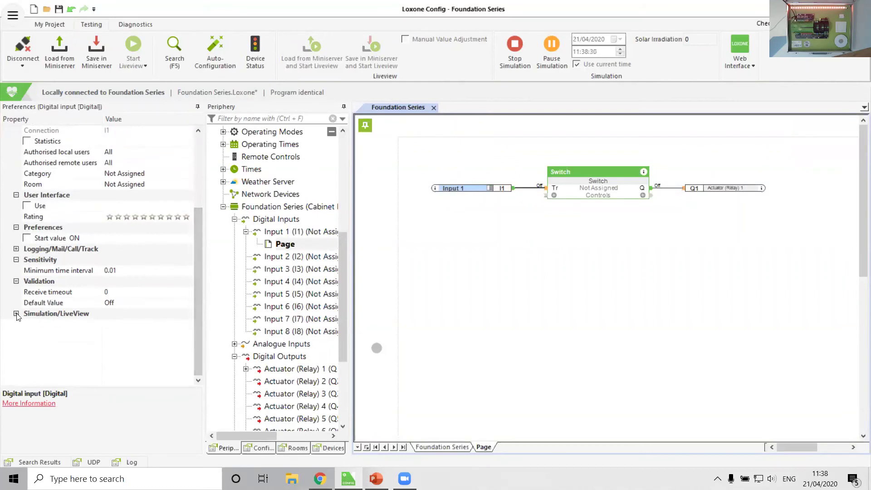
click(16, 313)
click(59, 324)
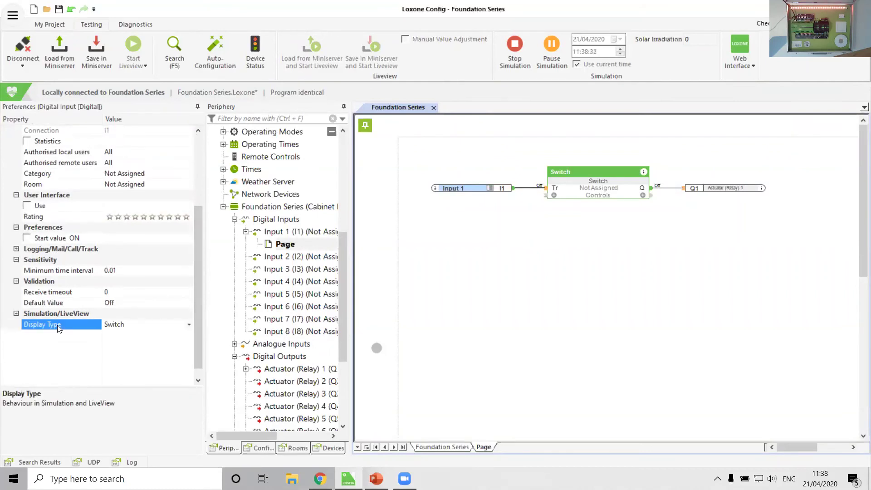
click(190, 325)
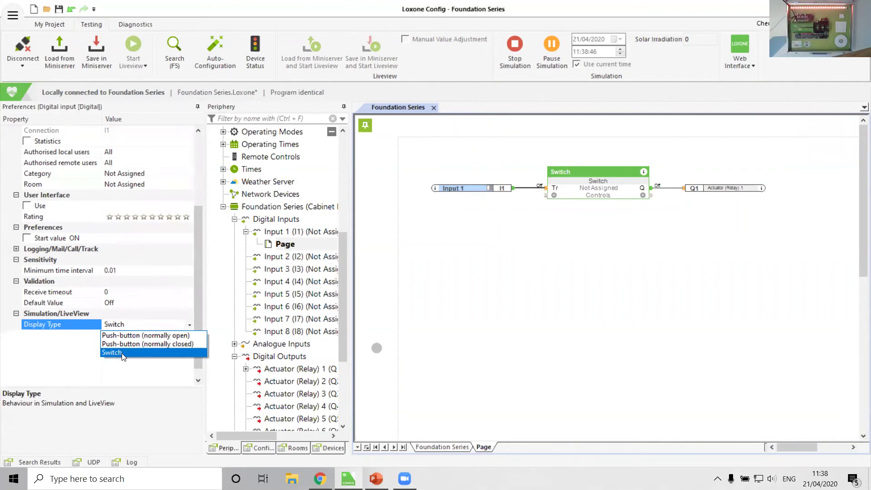
click(123, 336)
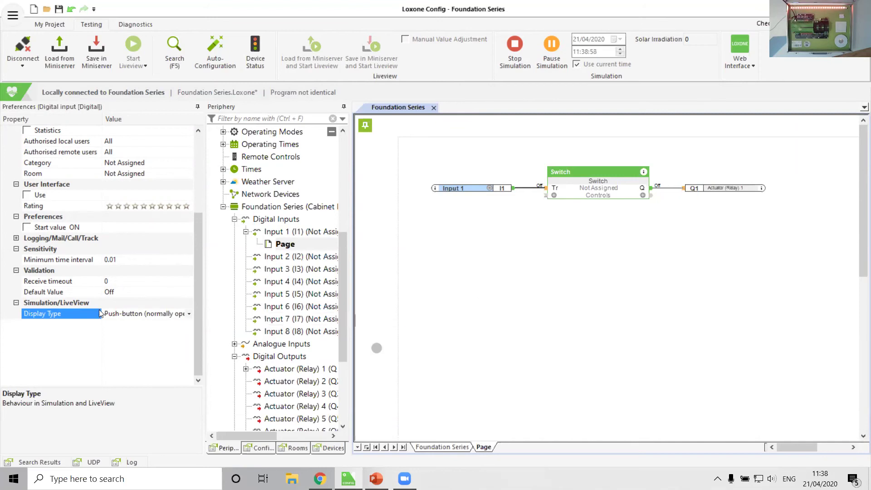
click(496, 251)
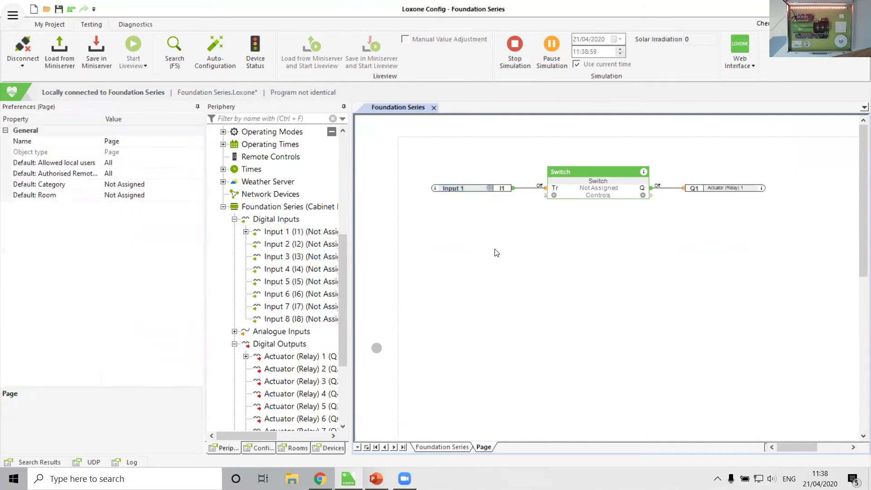
Press Input 1 repeatedly in simulation to toggle Actuator (Relay) 1 on and off.
click(489, 193)
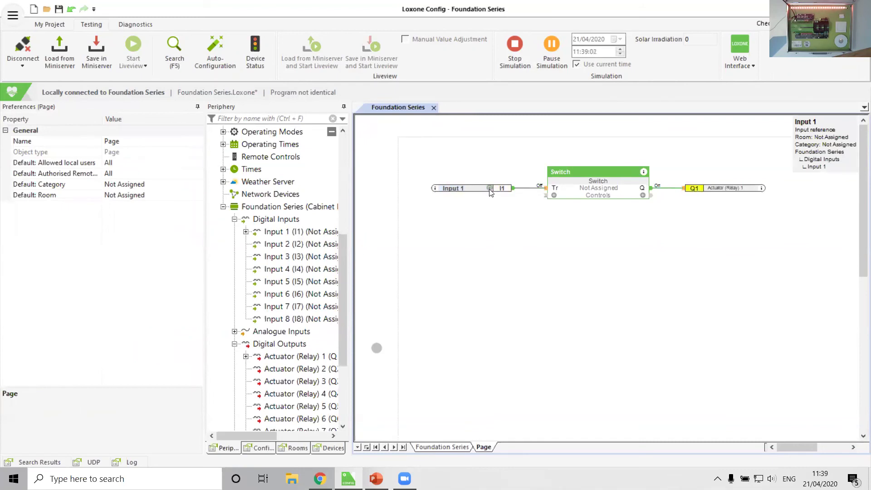
click(490, 193)
click(490, 193)
click(489, 192)
click(489, 193)
click(490, 193)
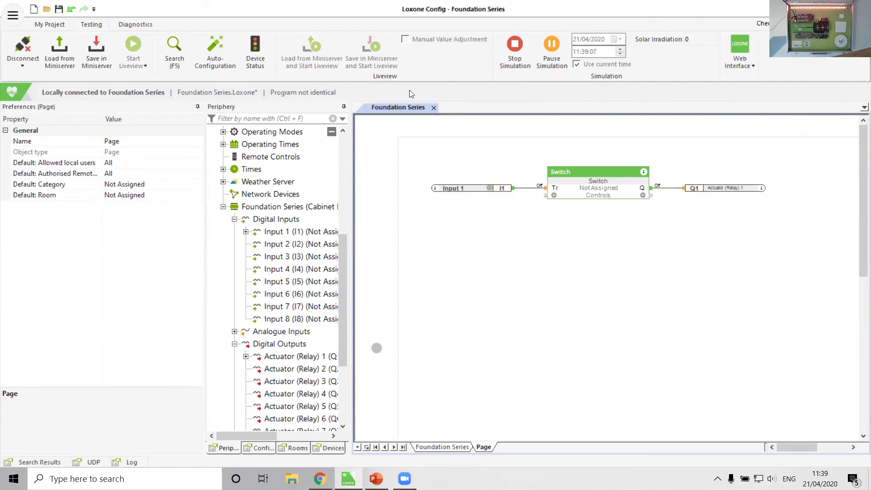
Stop the simulation and save the program to the Miniserver.
click(515, 58)
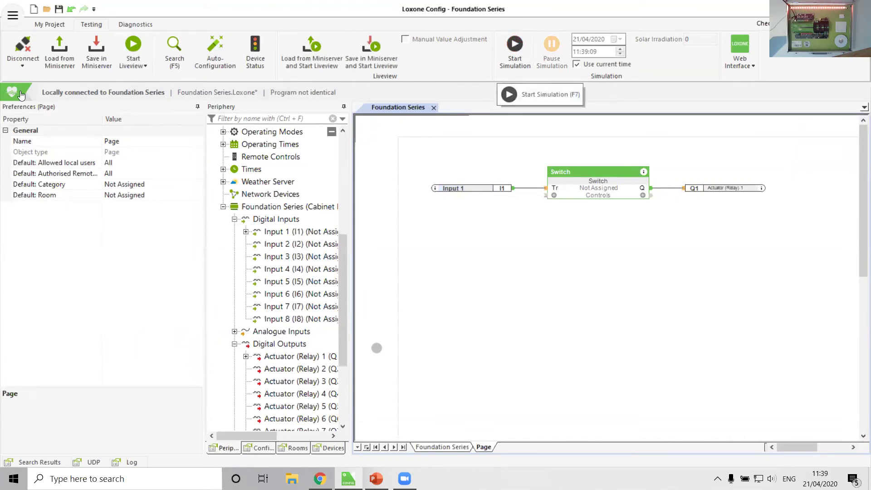
mouse_move(452, 192)
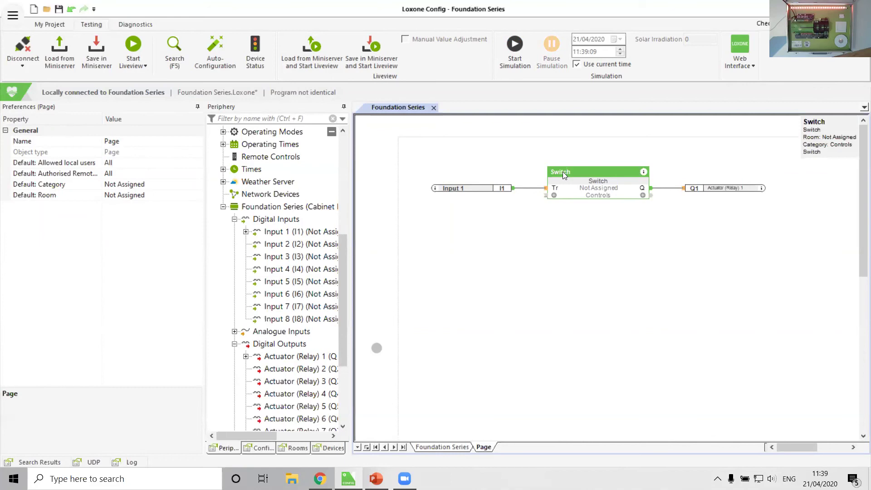
click(540, 297)
click(94, 47)
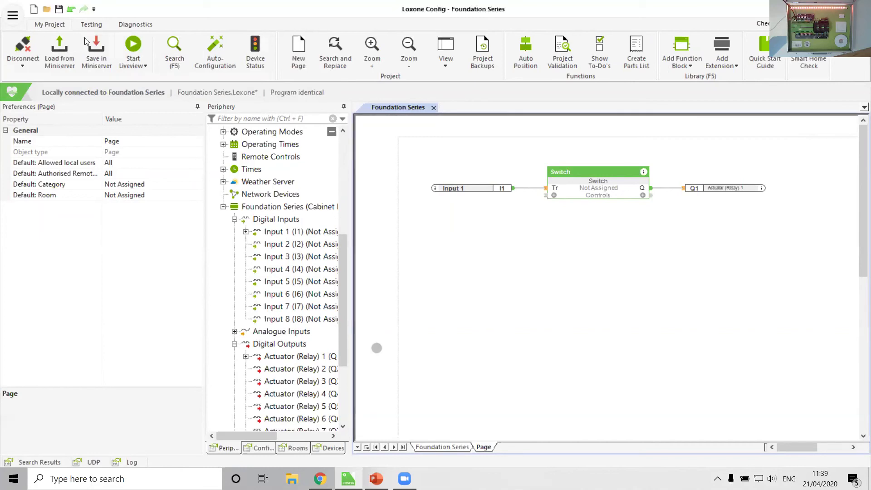
click(92, 26)
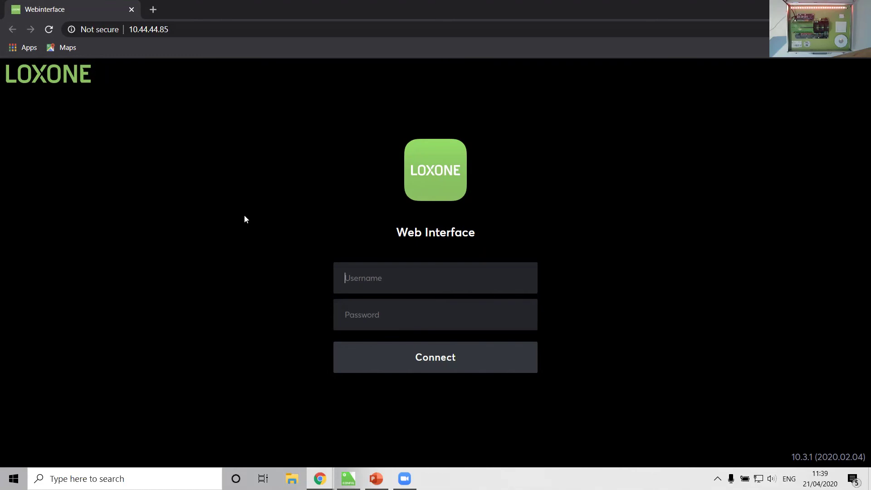
Log in to the Loxone Web Interface with the Miniserver's username and password.
text(admin)
key(Tab)
text(a•••••••)
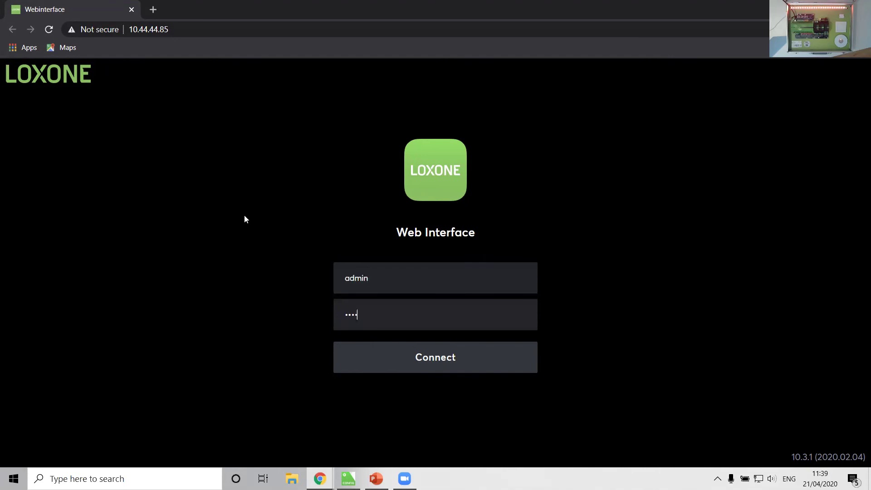
key(Return)
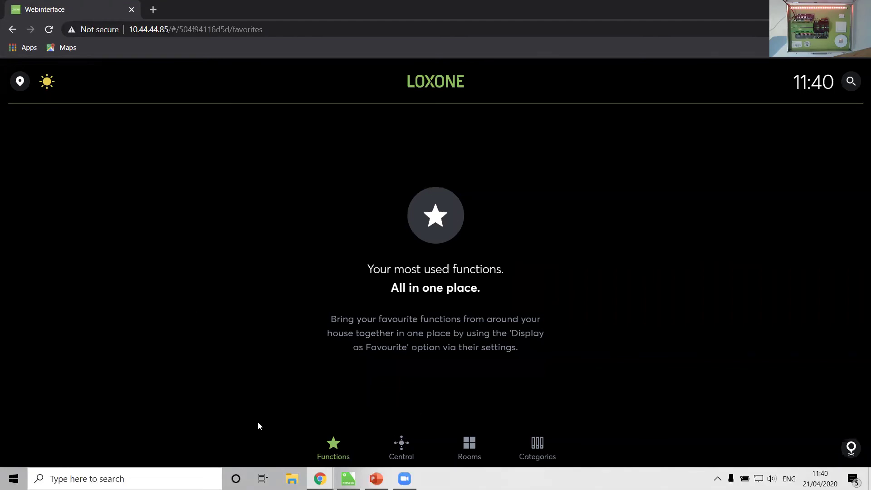
Go to Rooms > Not Assigned and toggle the Switch control, then return to Loxone Config.
click(409, 449)
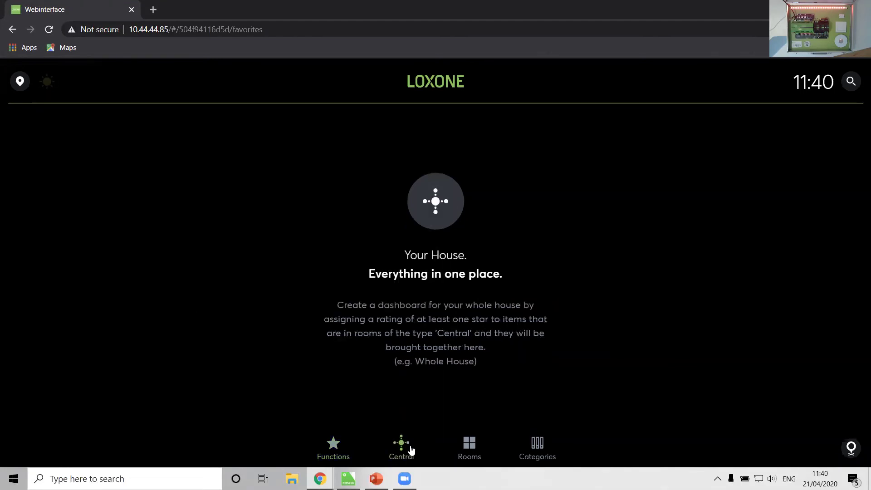
click(471, 445)
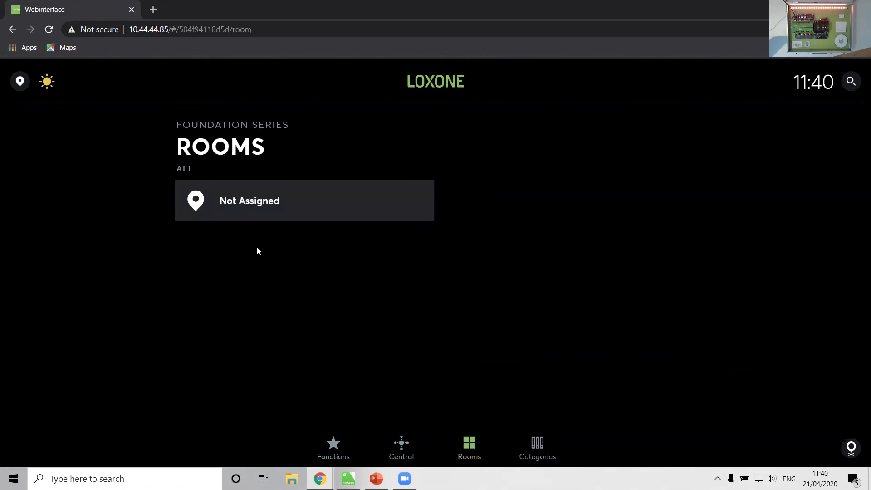
click(268, 203)
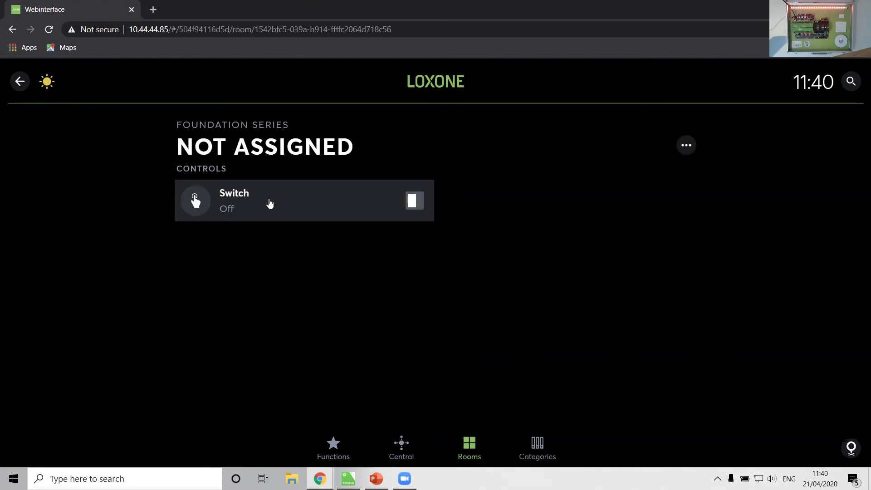
click(421, 206)
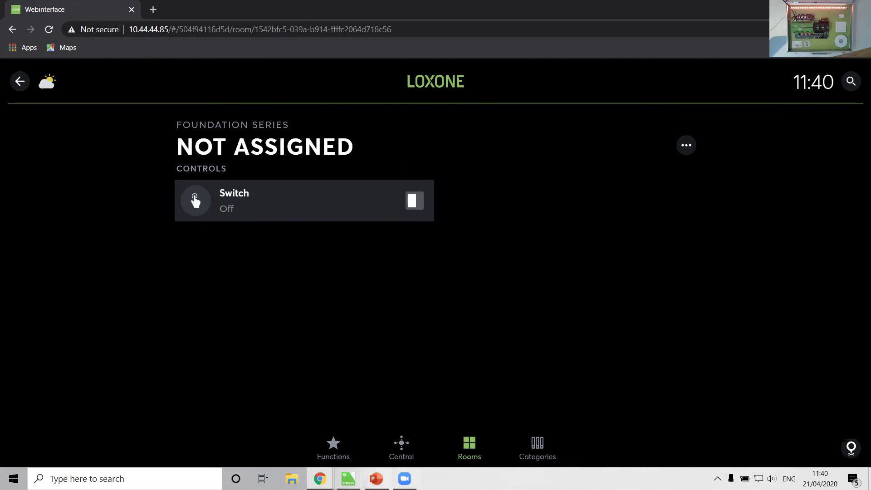
click(348, 479)
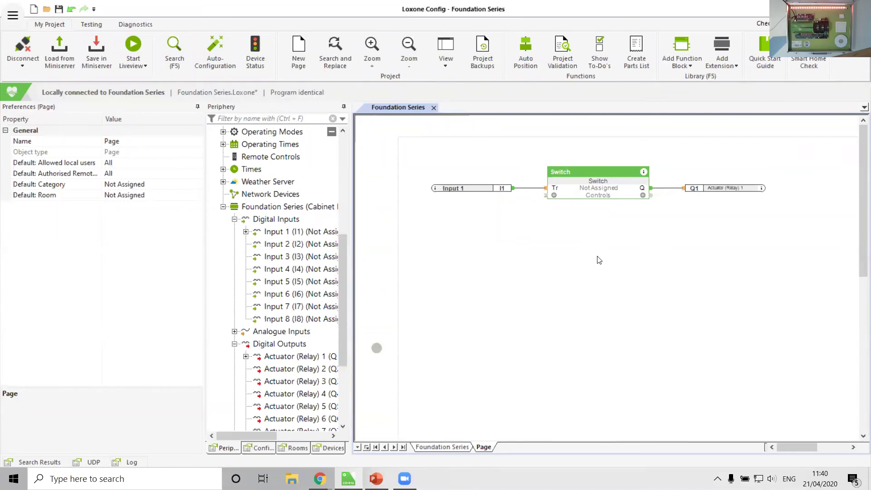
Confirm the Switch block's User Interface 'Use' option, then open its documentation.
click(593, 189)
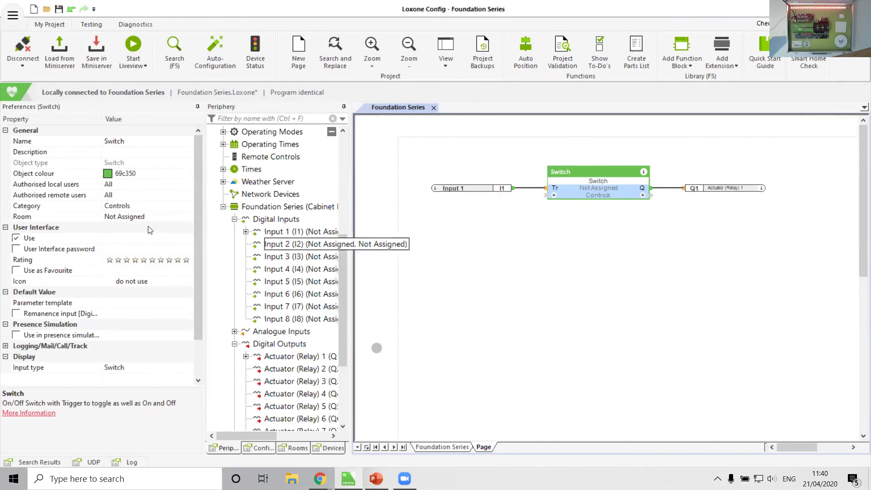
click(32, 240)
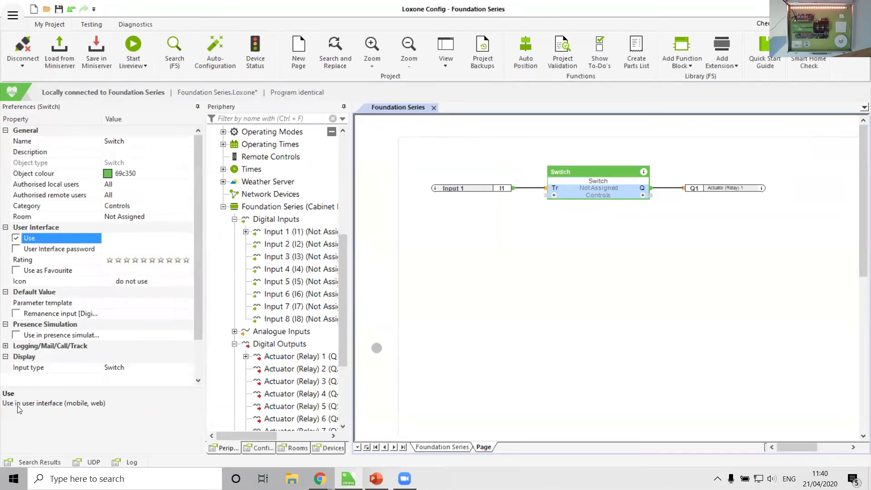
click(536, 295)
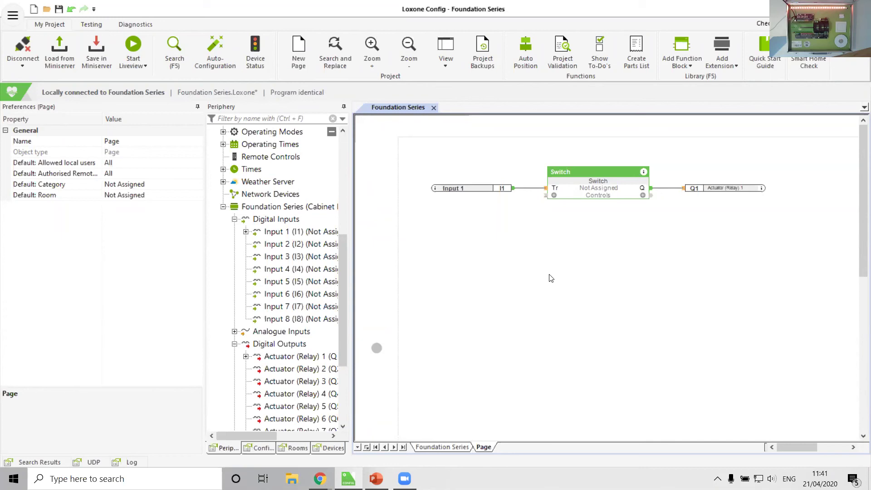
click(605, 193)
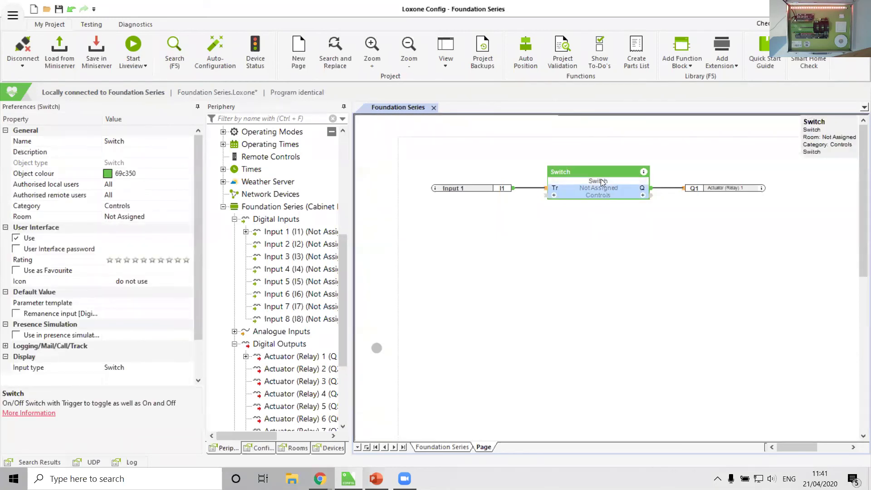
click(644, 172)
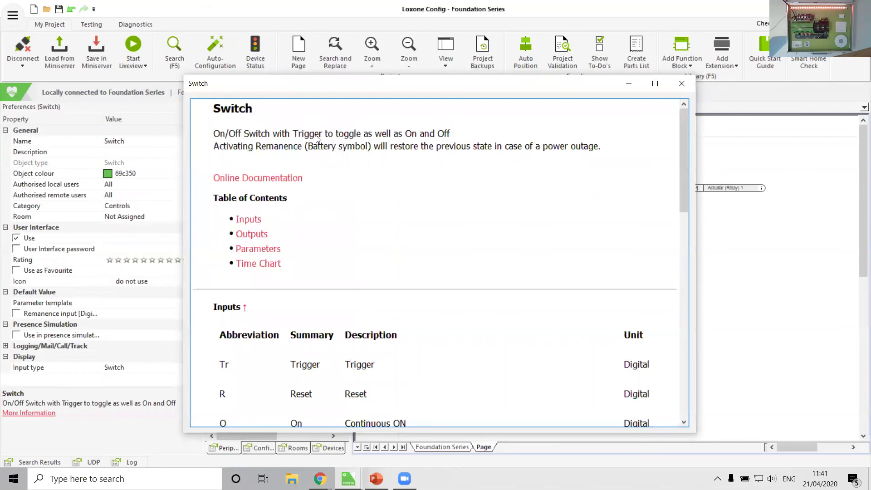
Scroll the Switch help to its Inputs/Outputs tables and move the window beside the diagram.
scroll(436, 278, down, 2)
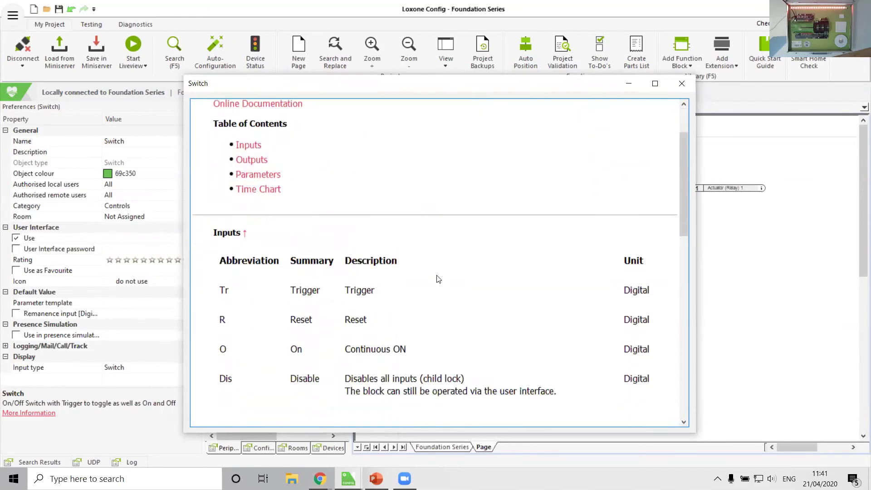
scroll(438, 279, down, 3)
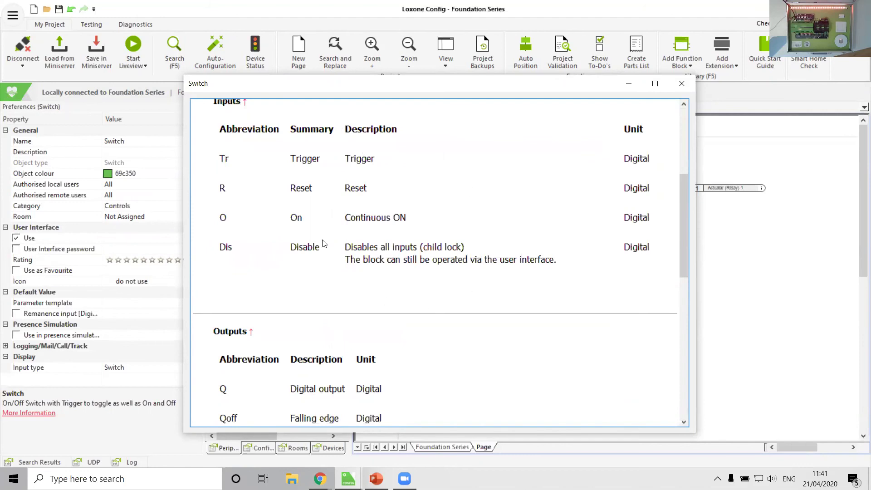
scroll(324, 243, down, 5)
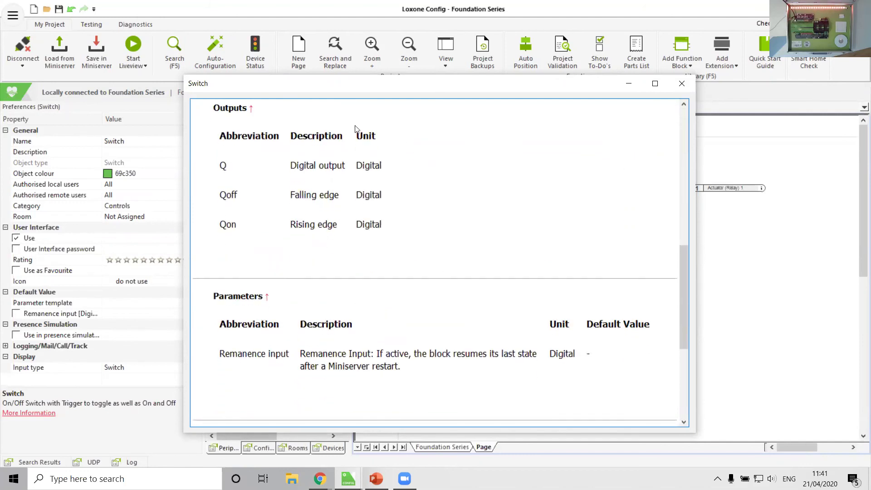
scroll(282, 258, down, 4)
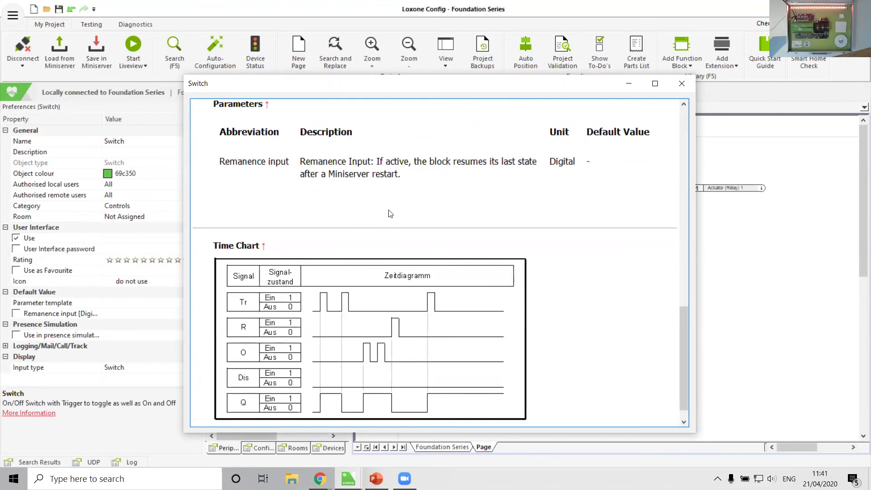
scroll(390, 214, down, 1)
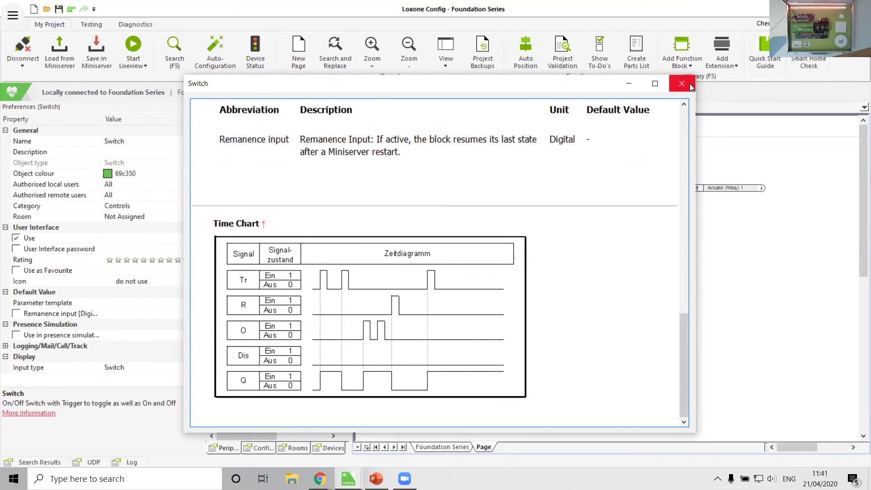
scroll(341, 198, up, 15)
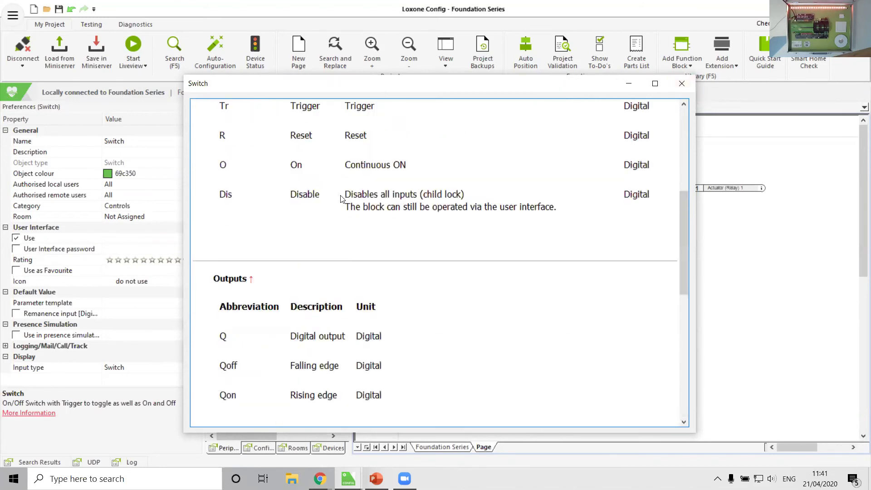
scroll(341, 198, down, 5)
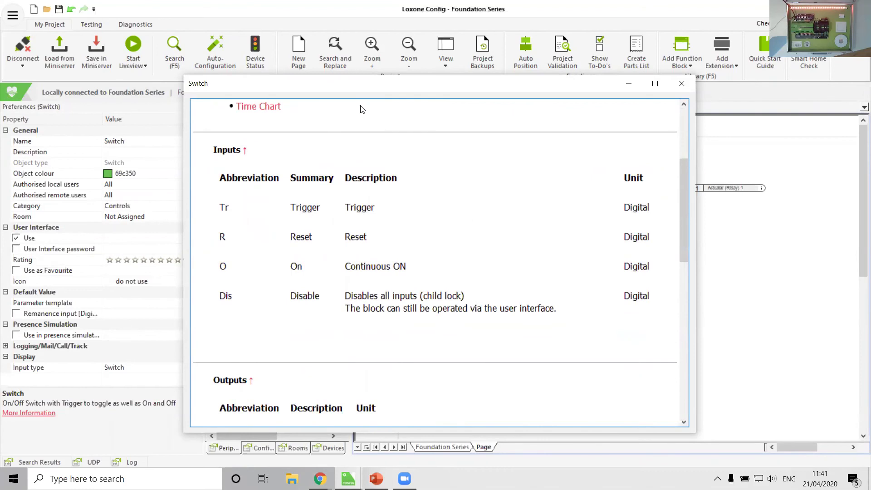
drag(361, 83, 433, 216)
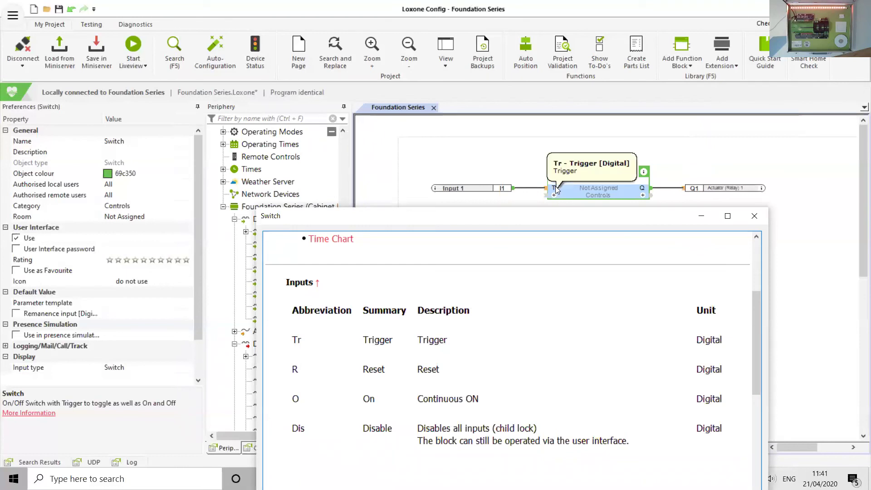
Close the Switch help and add the Reset and Continuous ON inputs to the Switch block.
click(754, 216)
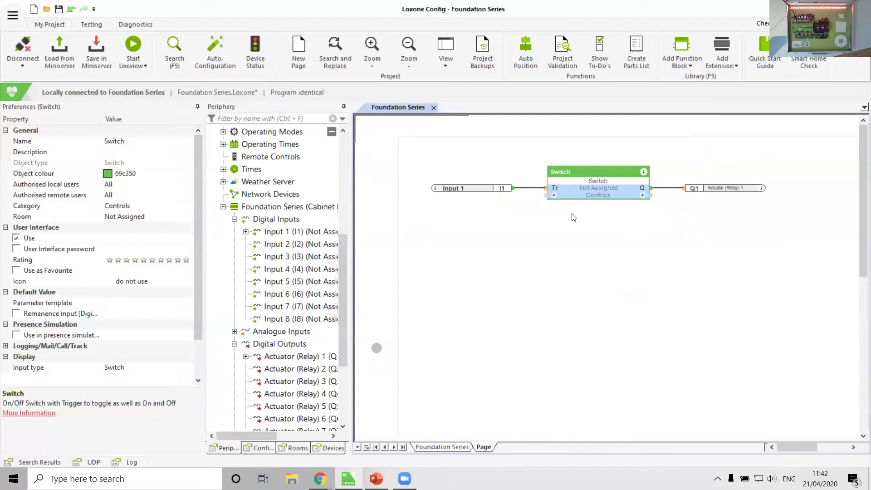
click(553, 197)
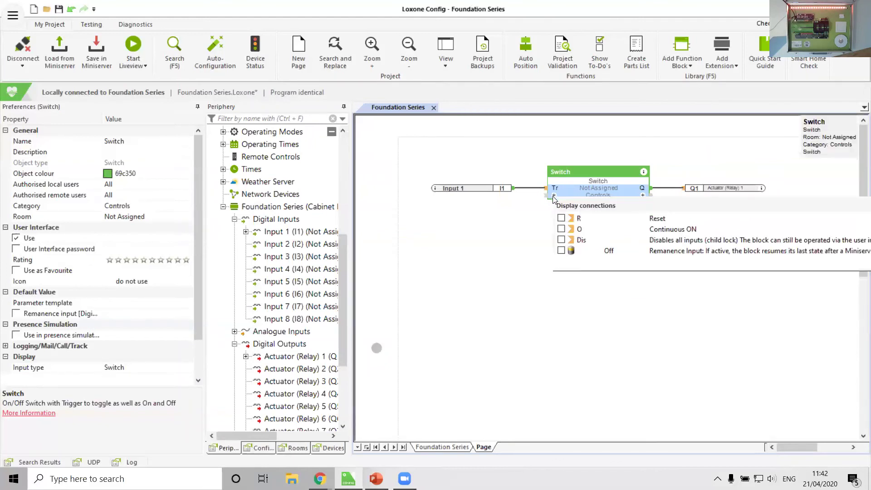
click(561, 218)
click(561, 229)
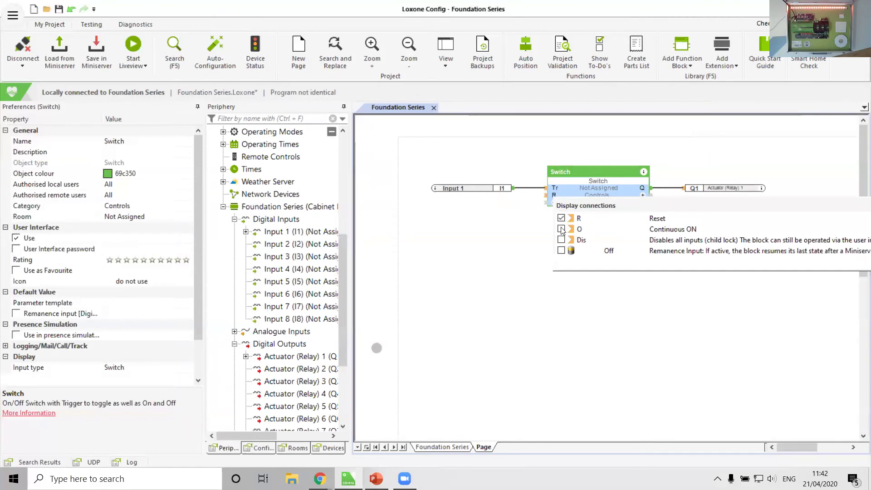
click(494, 273)
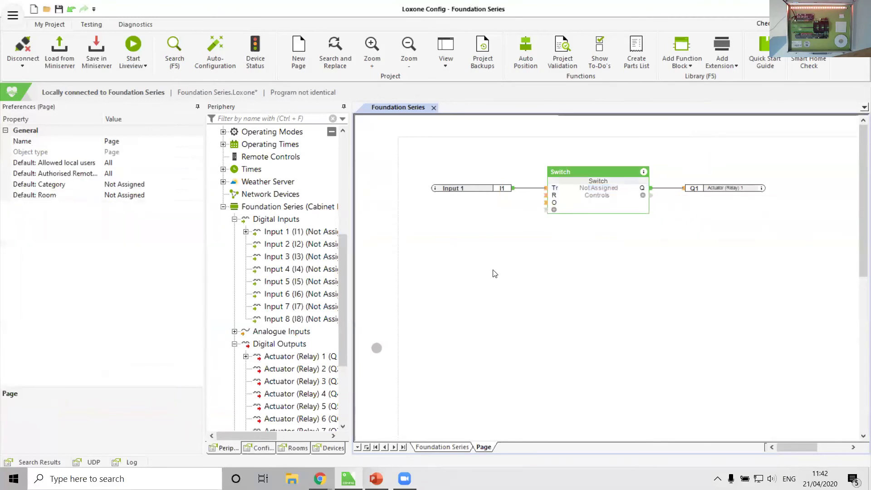
Remove the Reset and Continuous ON inputs again, then show the Foundation Series Miniserver overview.
click(554, 209)
click(563, 232)
click(563, 242)
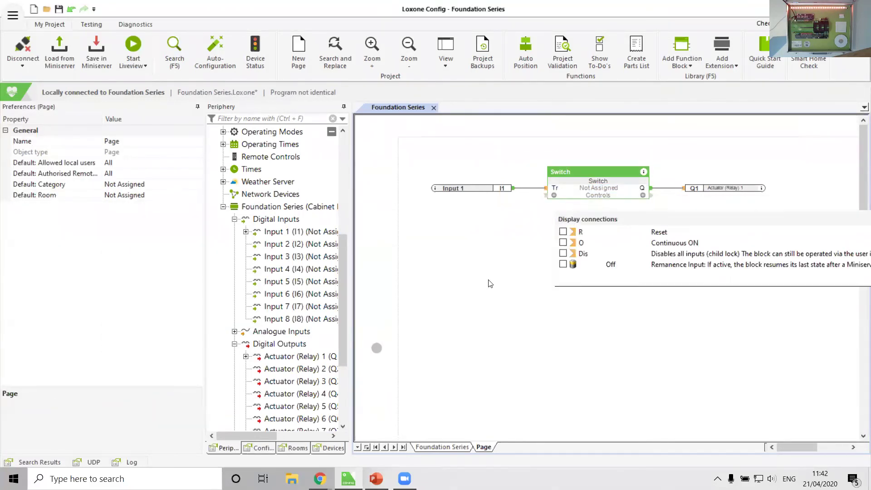
click(489, 283)
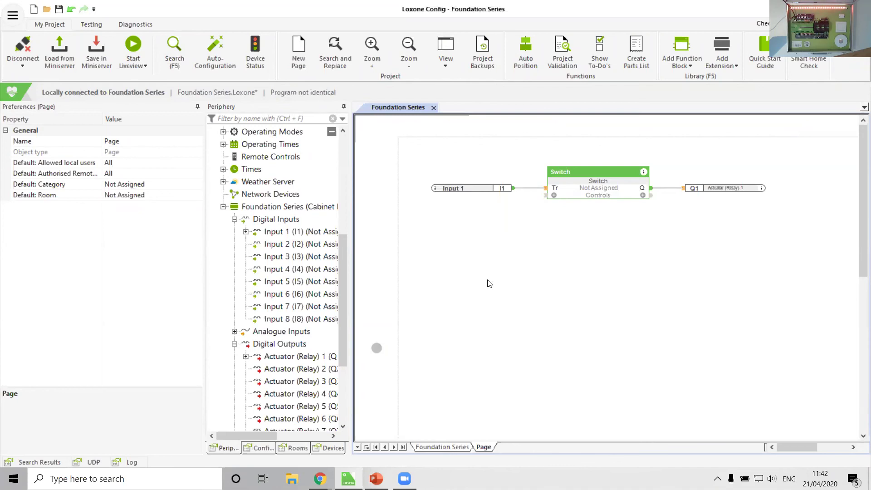
click(263, 207)
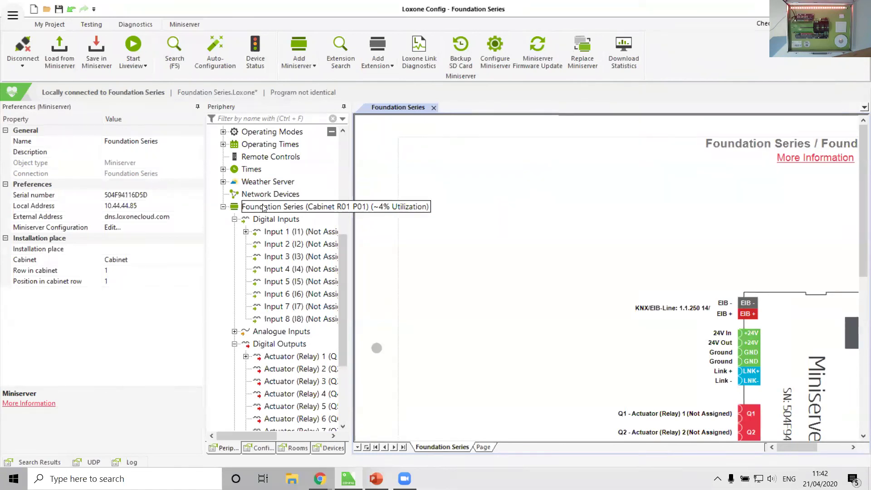
Glance at Input 5, then open Configure Miniserver for the Foundation Series Miniserver.
click(284, 282)
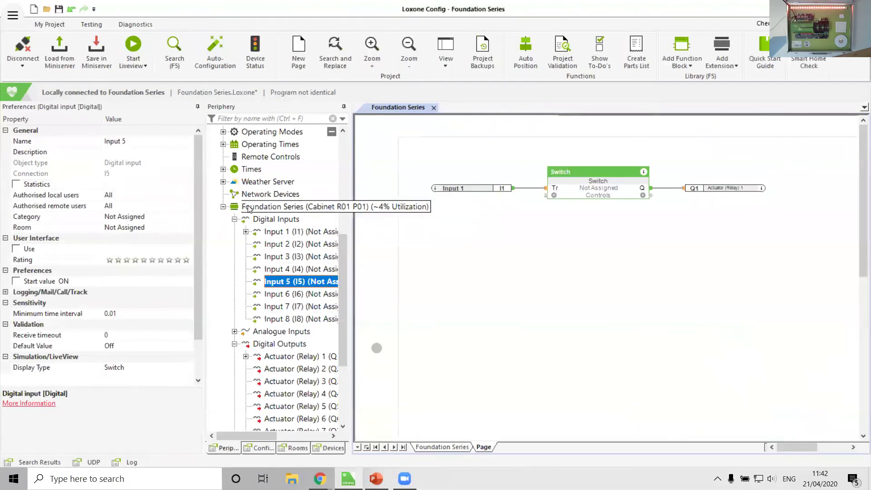
click(250, 209)
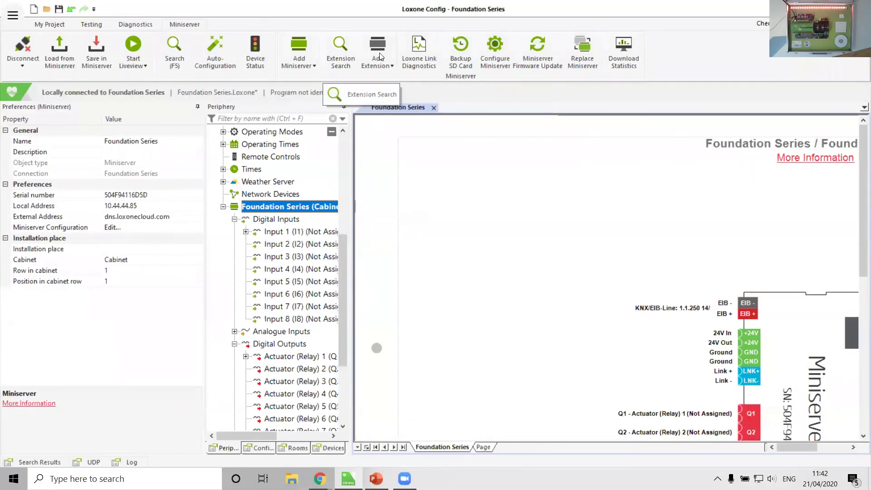
click(505, 59)
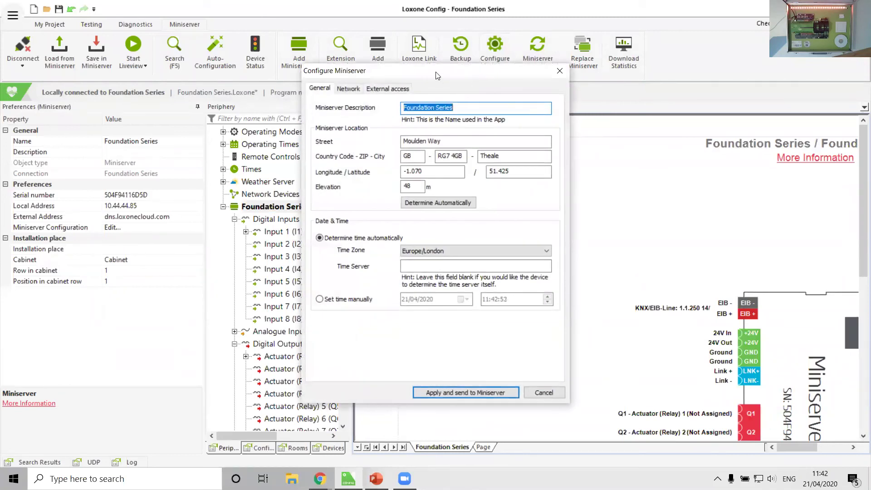
drag(436, 76, 465, 96)
drag(484, 130, 411, 129)
click(500, 132)
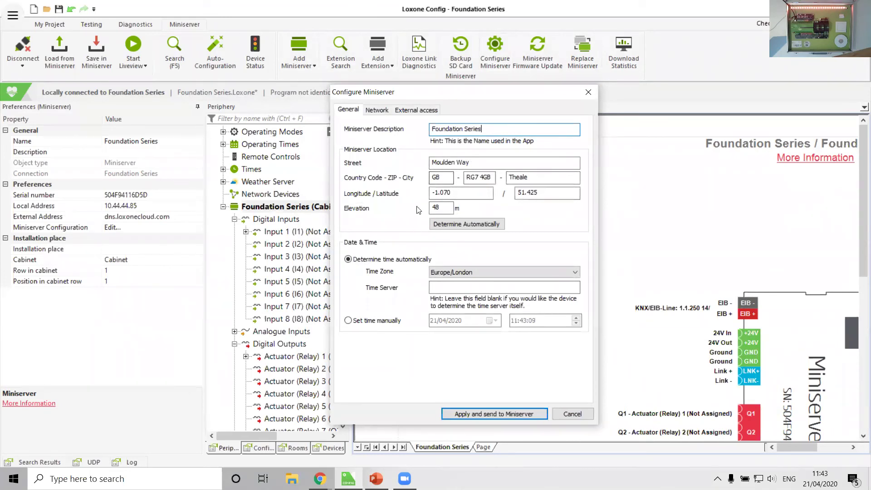
click(471, 224)
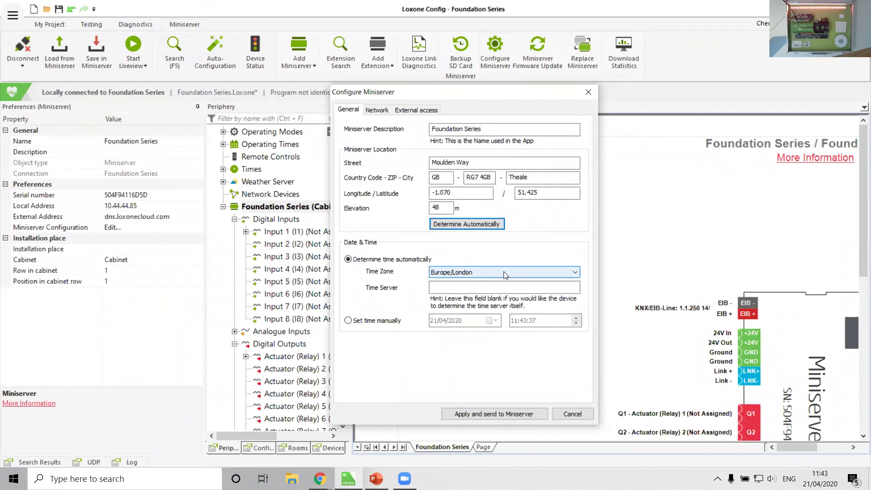
click(466, 274)
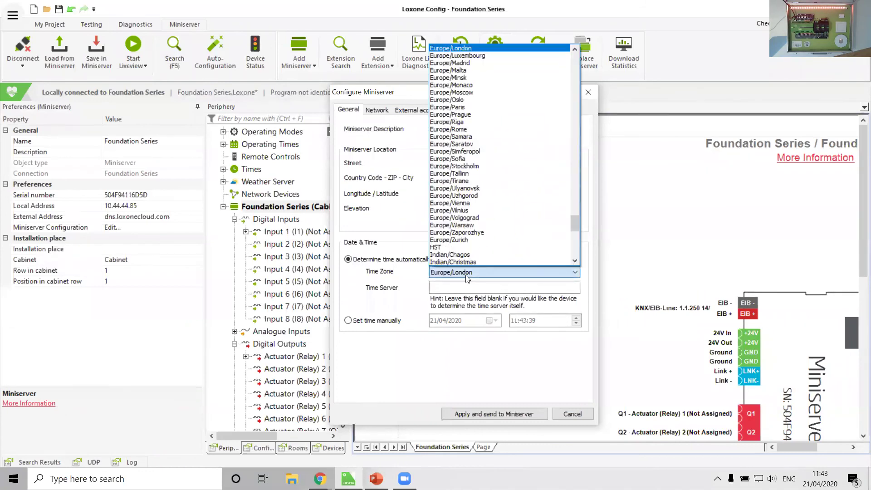
click(453, 48)
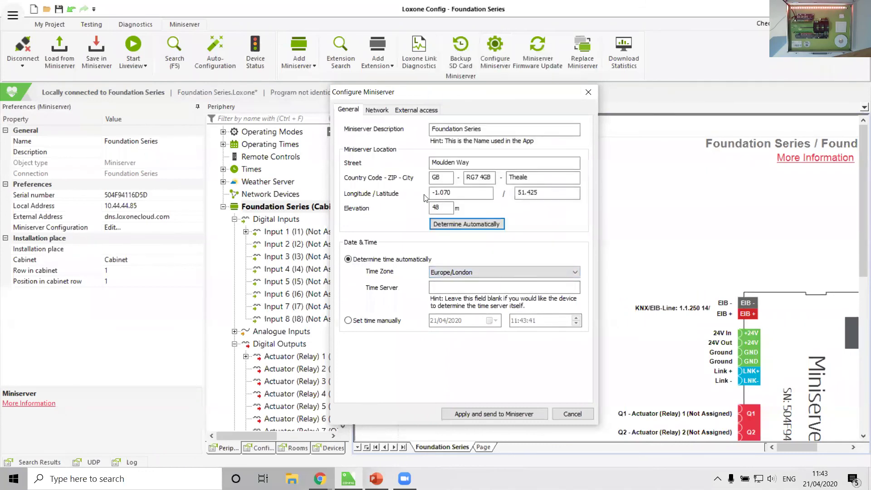
Review the Network and External access settings, then apply and send them to the Miniserver.
click(380, 110)
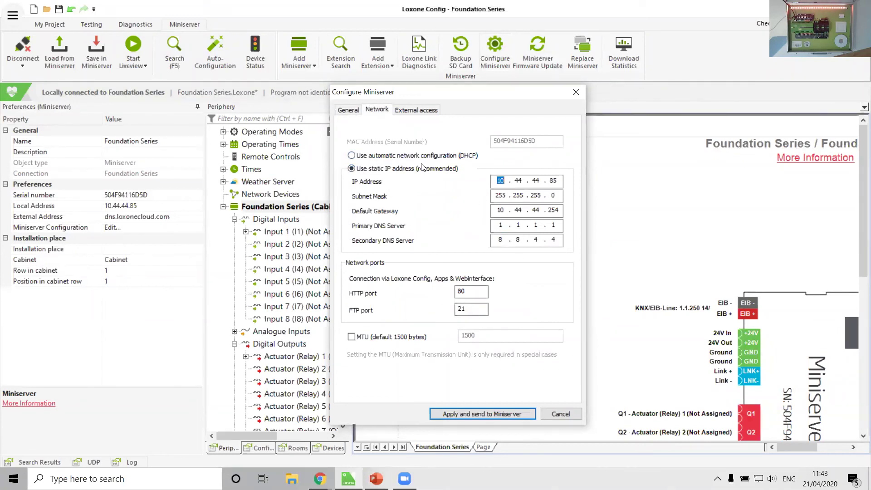
click(429, 109)
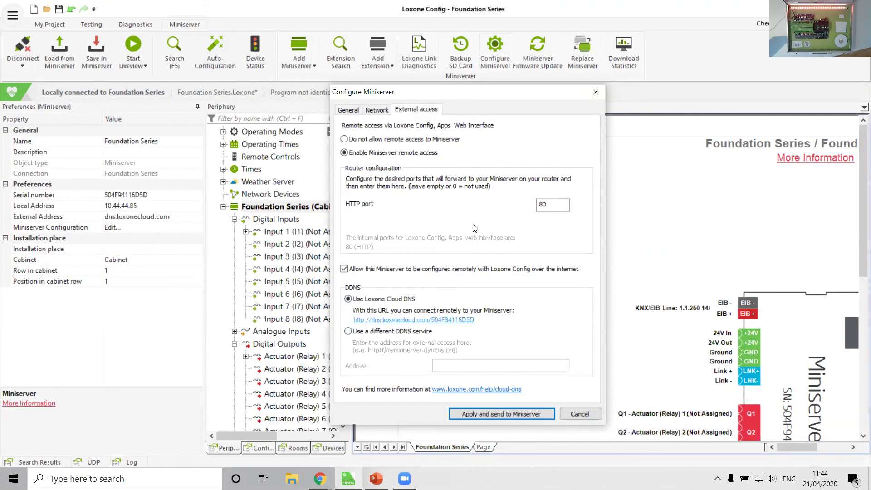
click(473, 413)
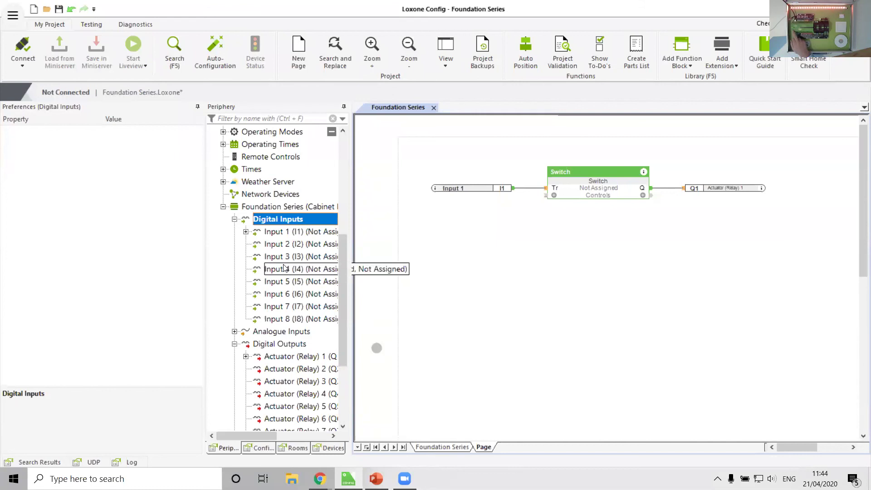
Reconnect to the Miniserver at 10.44.44.85 and show the Foundation Series overview.
click(13, 44)
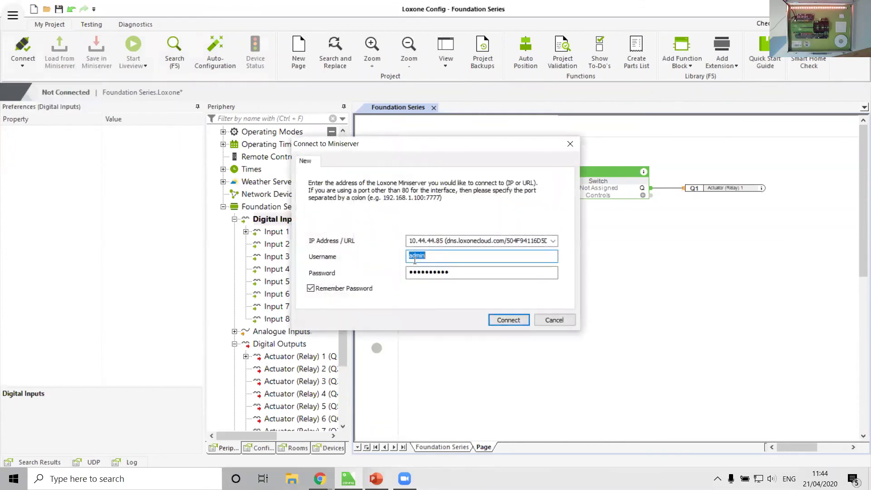
click(504, 318)
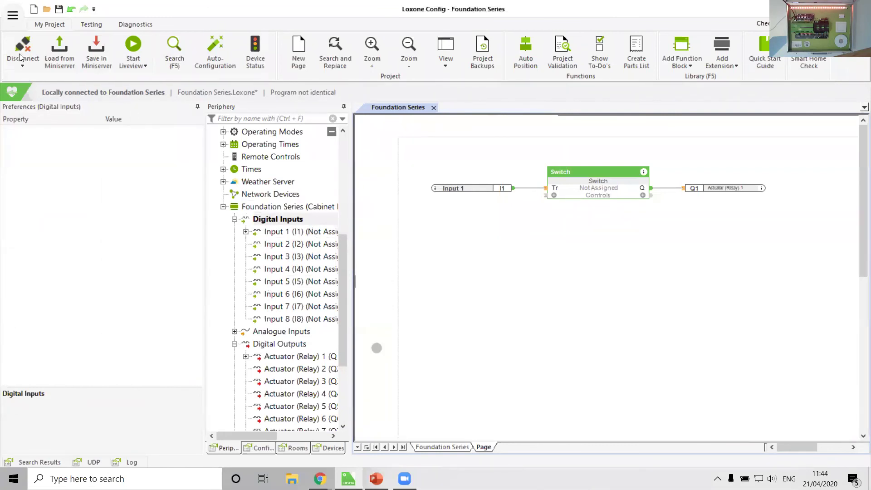
click(261, 207)
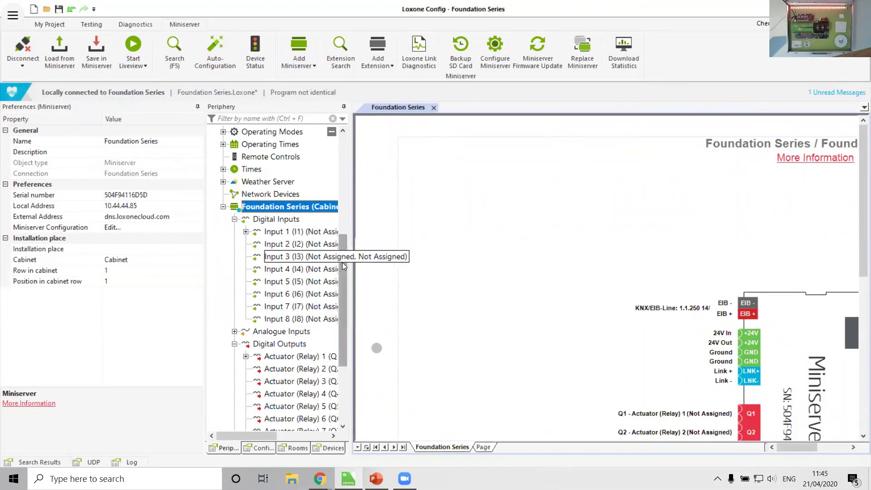
Save the program into the Miniserver so it reads Program identical, back on the Switch page.
drag(342, 263, 340, 339)
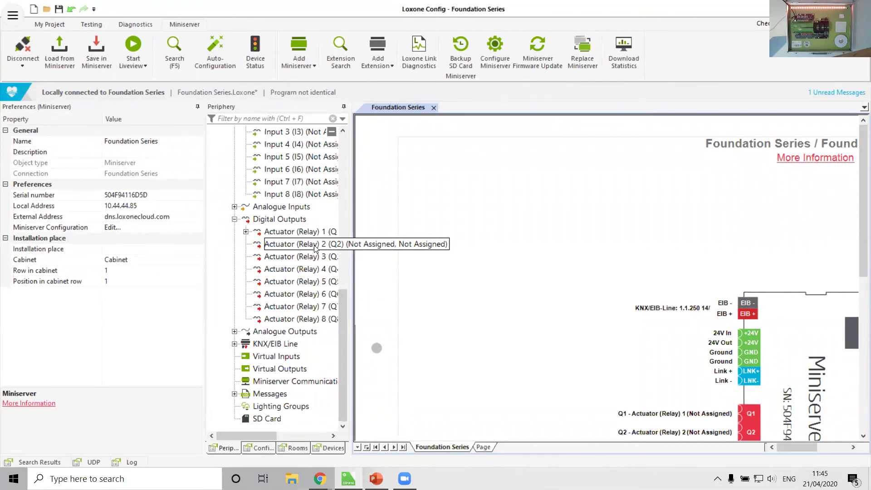
click(96, 53)
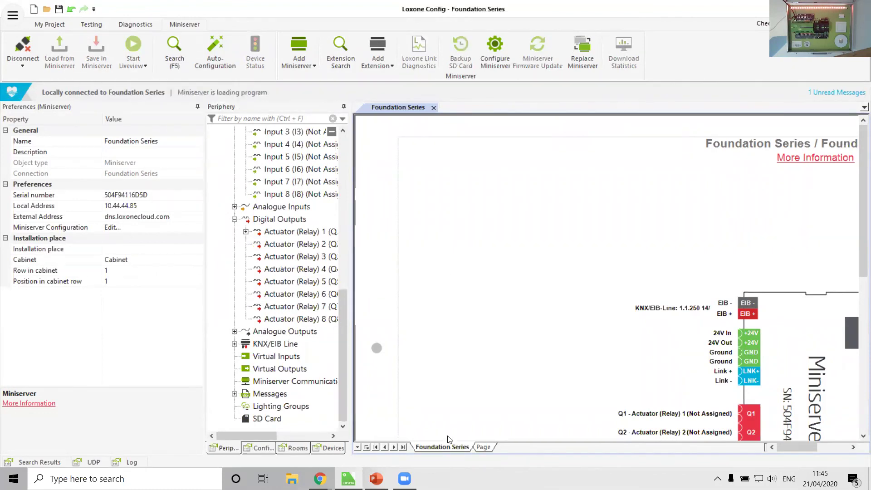
click(482, 447)
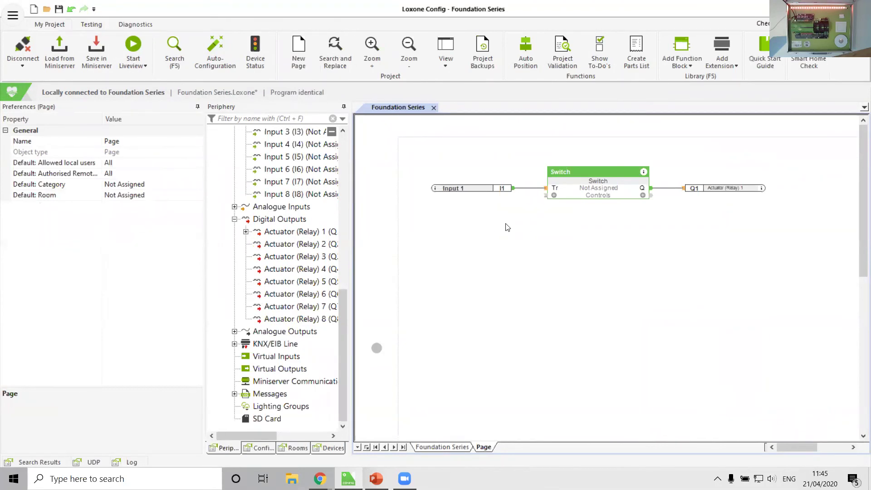
scroll(295, 195, up, 5)
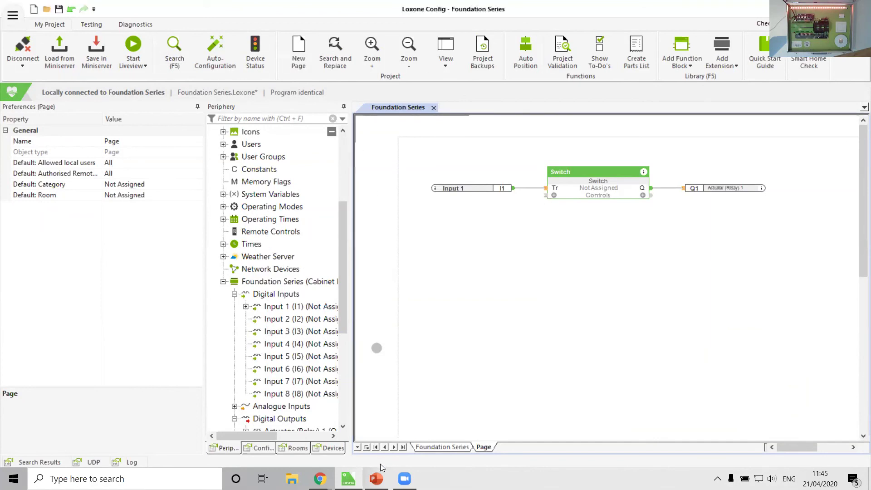
Start the PowerPoint slide show and advance to slide 3, 'Loxone Config'.
click(376, 479)
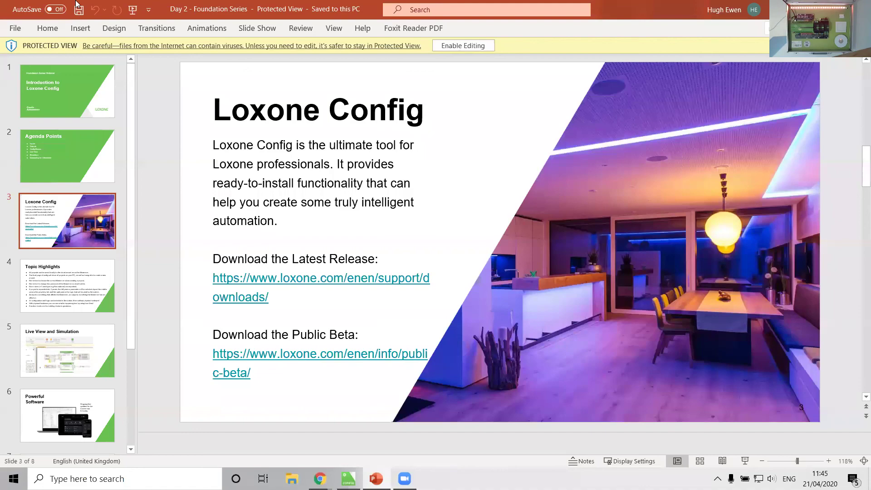
click(132, 10)
key(Right)
key(Right)
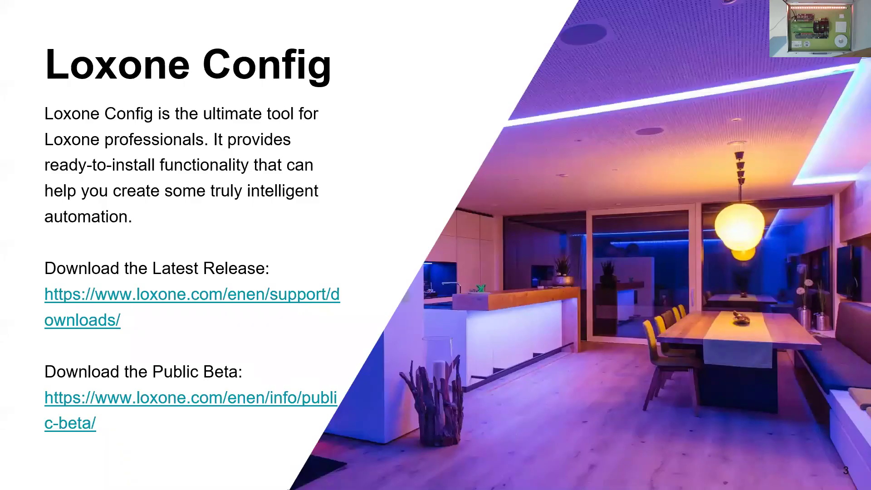